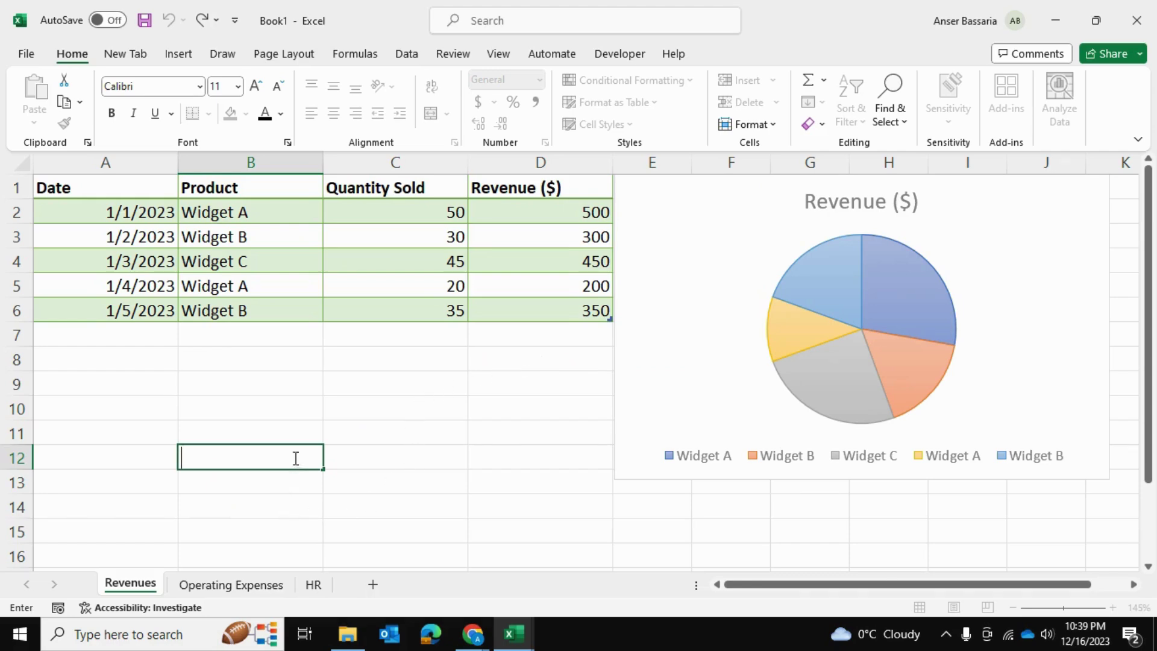
View the Operating Expenses and HR sheets of the Book1 workbook
left_click(240, 583)
left_click(312, 584)
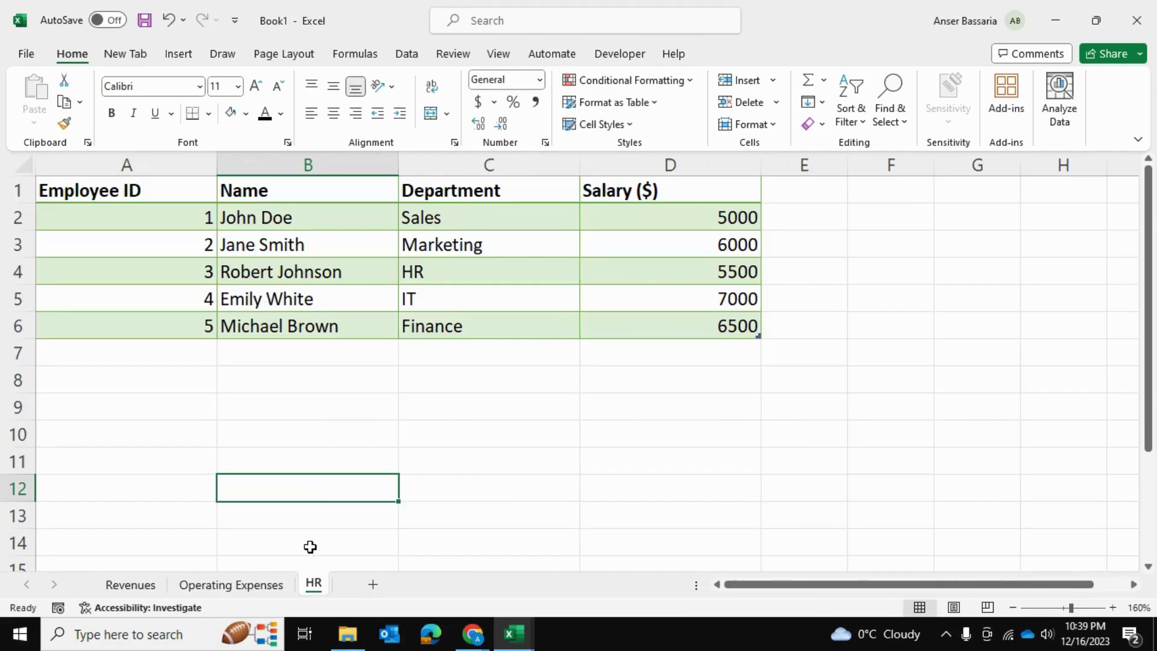
left_click(326, 394)
Switch to the Book3 workbook and view its Revenue, Operating Expenses and HR pages through the Navigation pane links
left_click(513, 634)
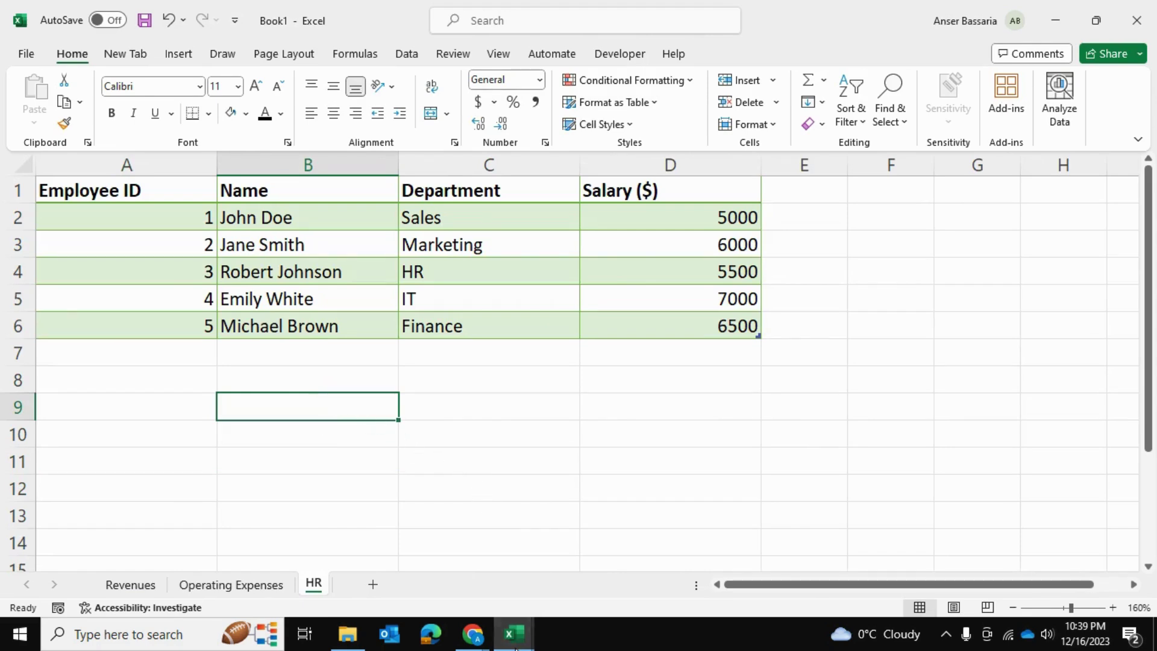
left_click(508, 521)
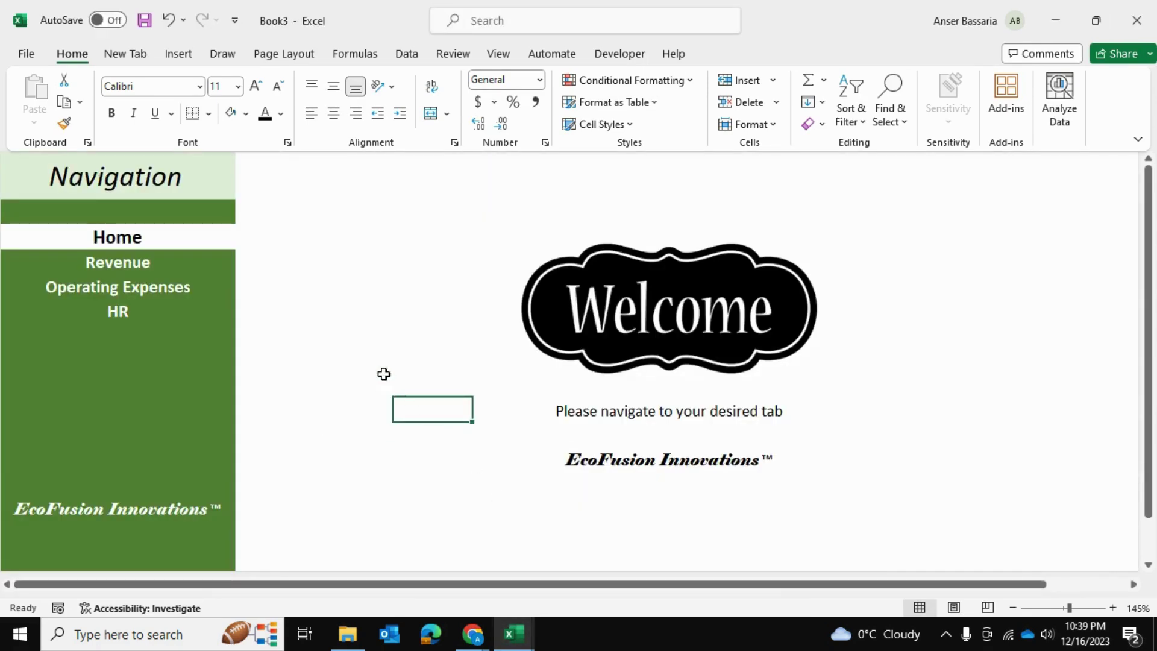
left_click(136, 271)
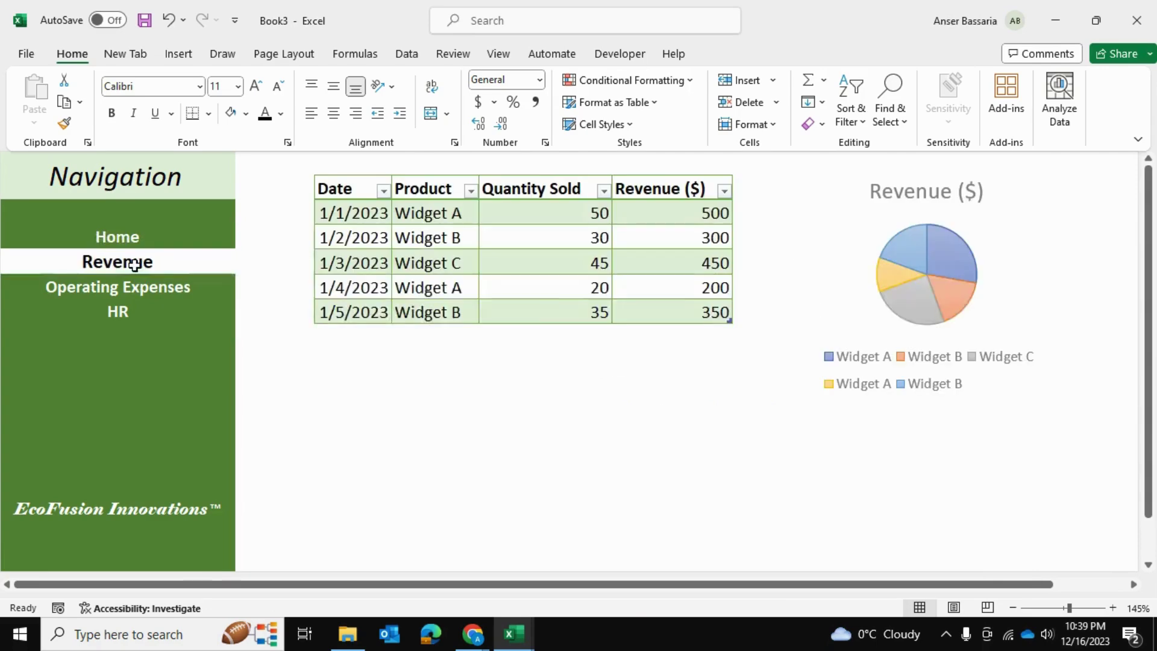
left_click(142, 288)
left_click(126, 318)
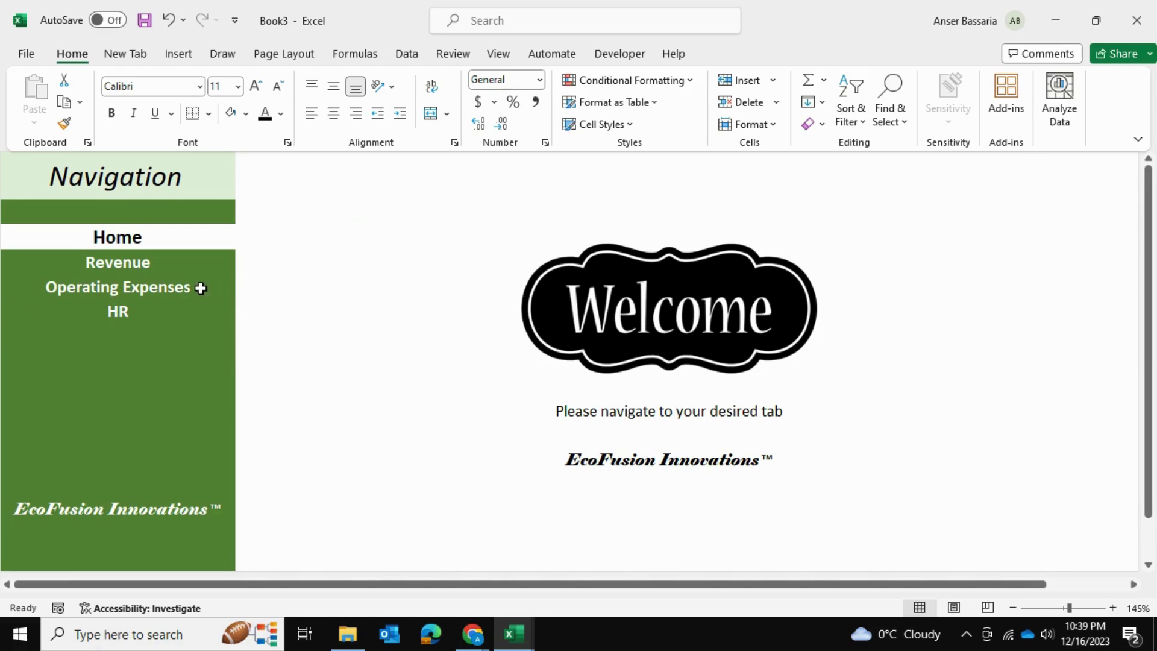
left_click(149, 265)
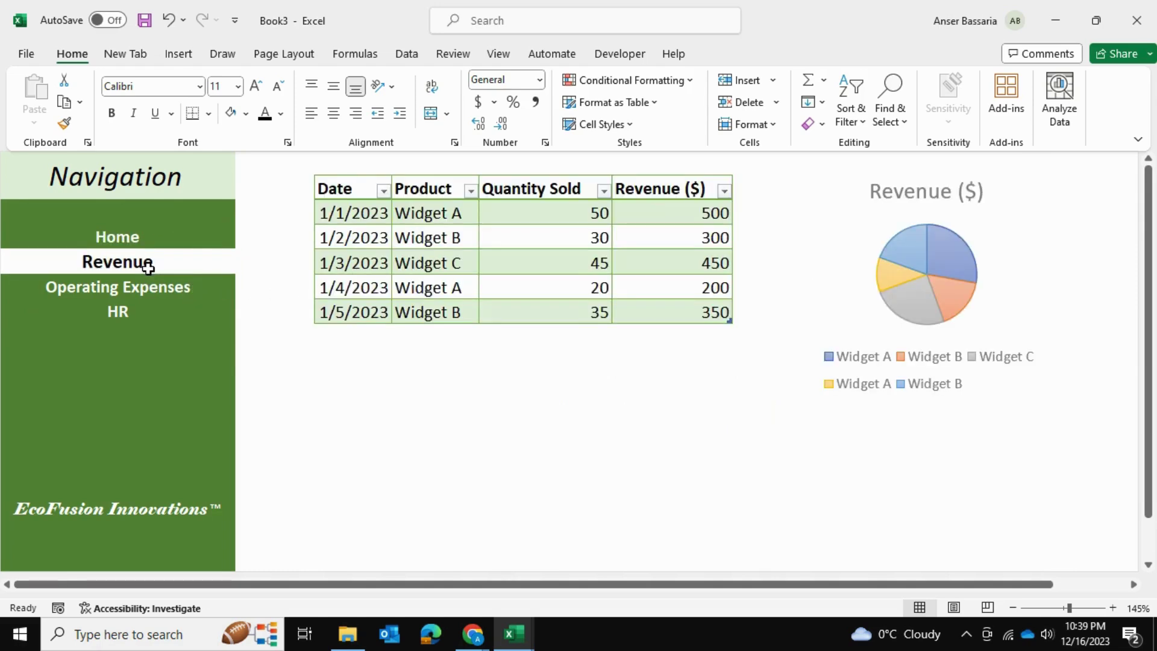
left_click(147, 297)
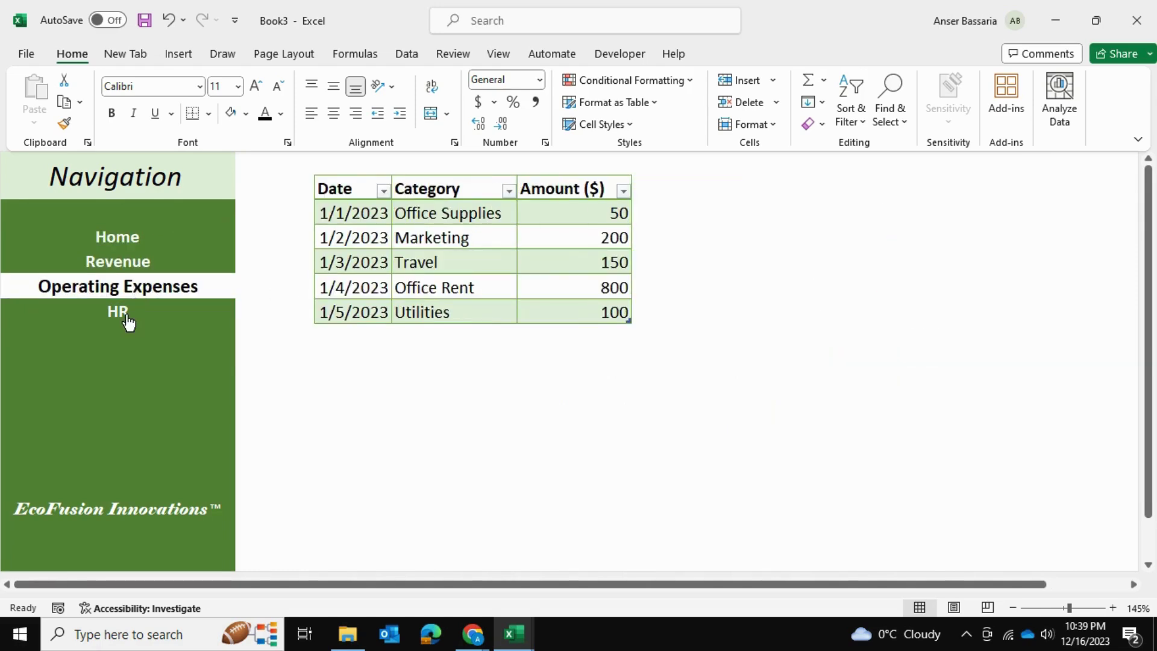
left_click(125, 312)
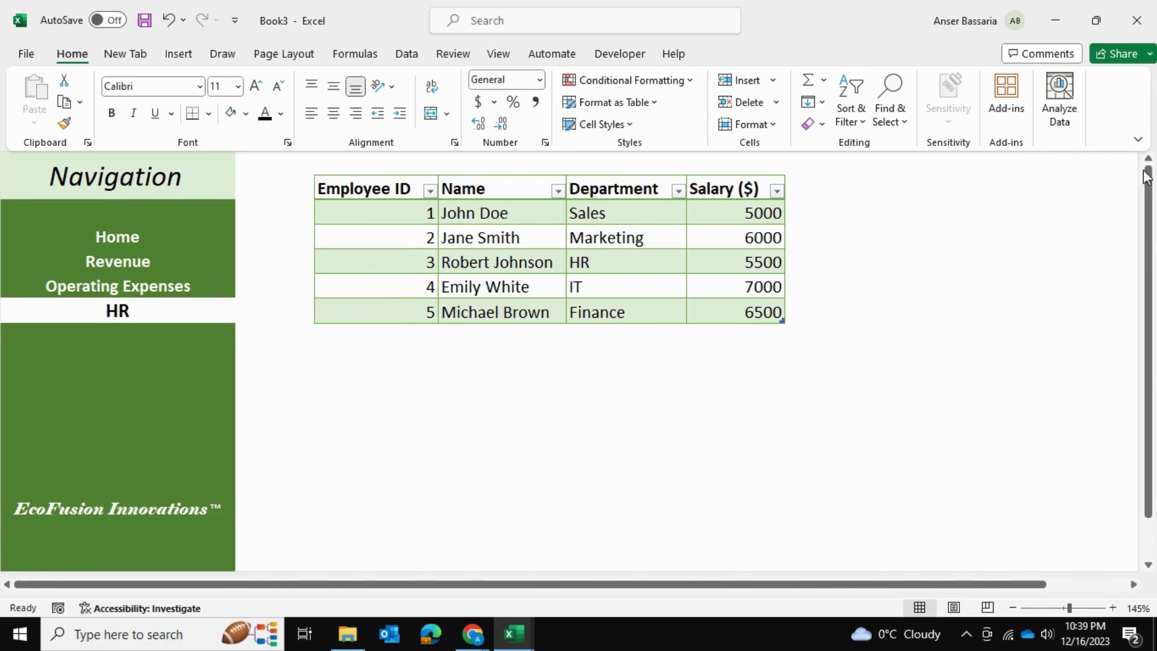
Display the Book3 workbook in full-screen mode
left_click(1138, 140)
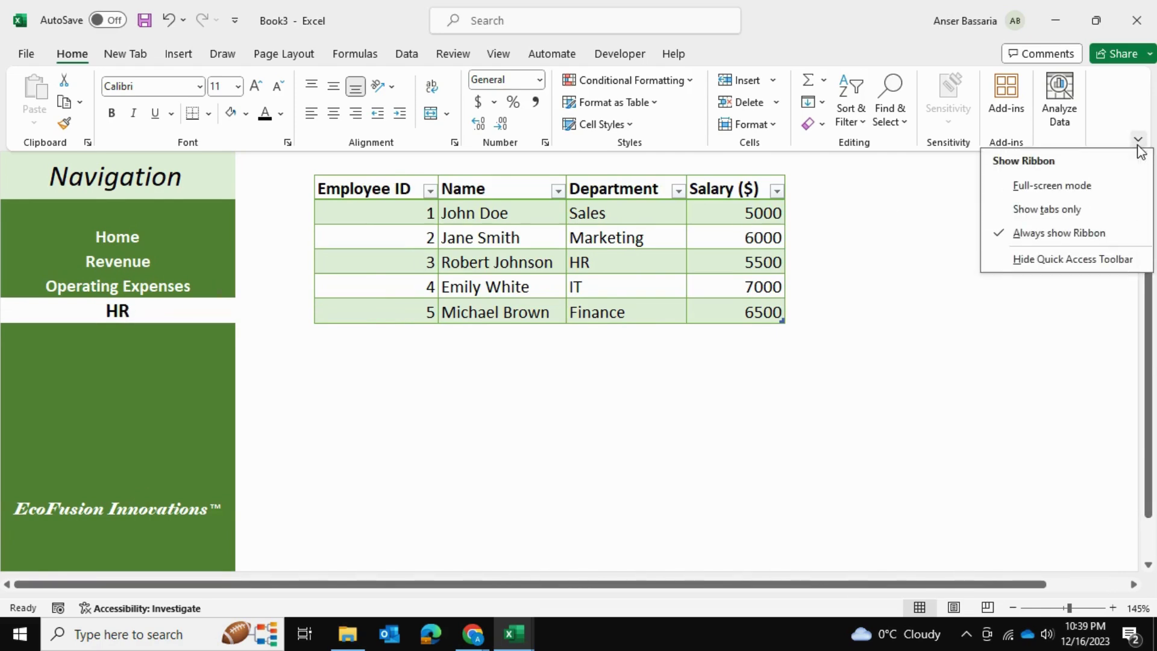
left_click(1056, 183)
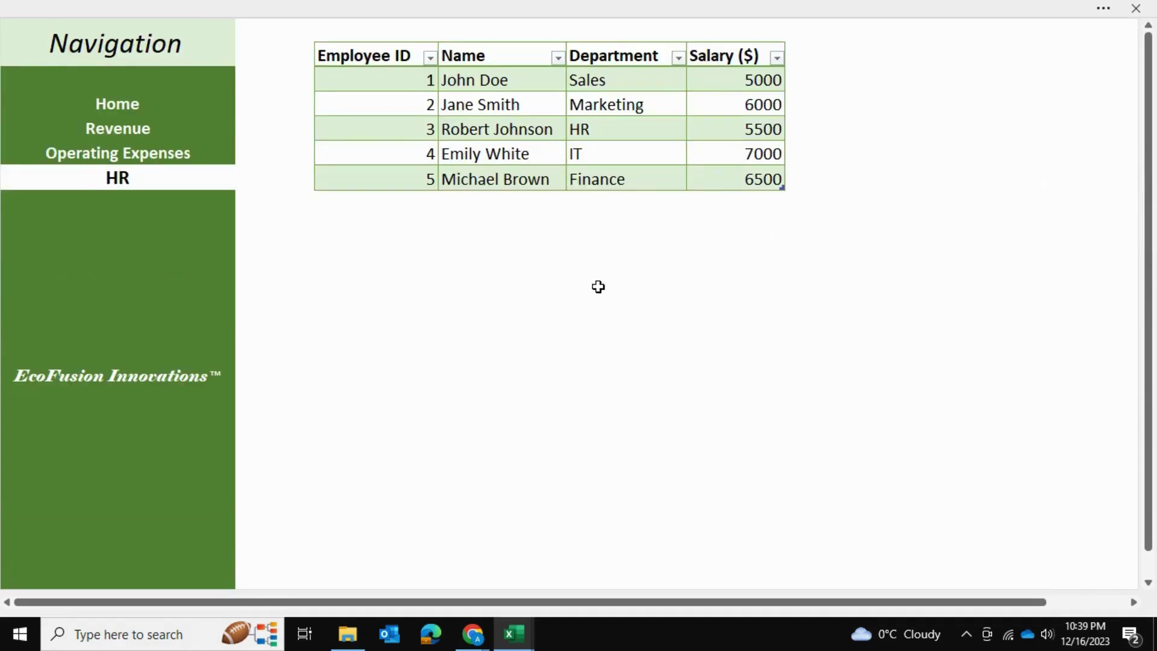
left_click(568, 302)
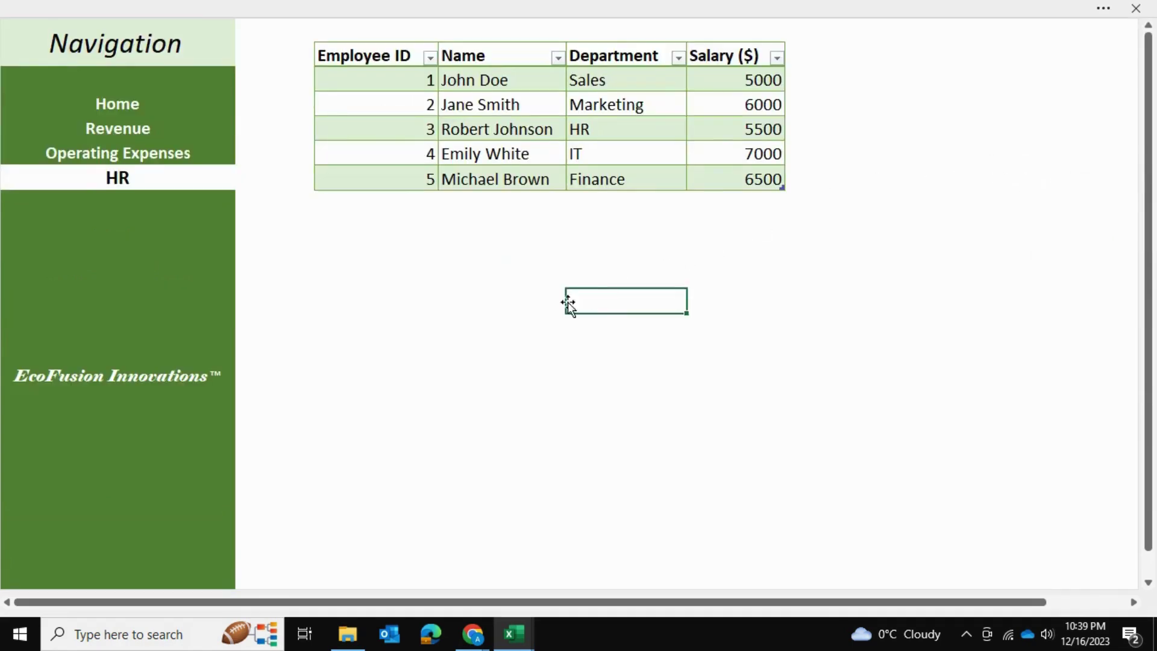
Browse the Home, Revenue, Operating Expenses and HR pages in full-screen mode through the Navigation pane links
left_click(116, 111)
left_click(112, 127)
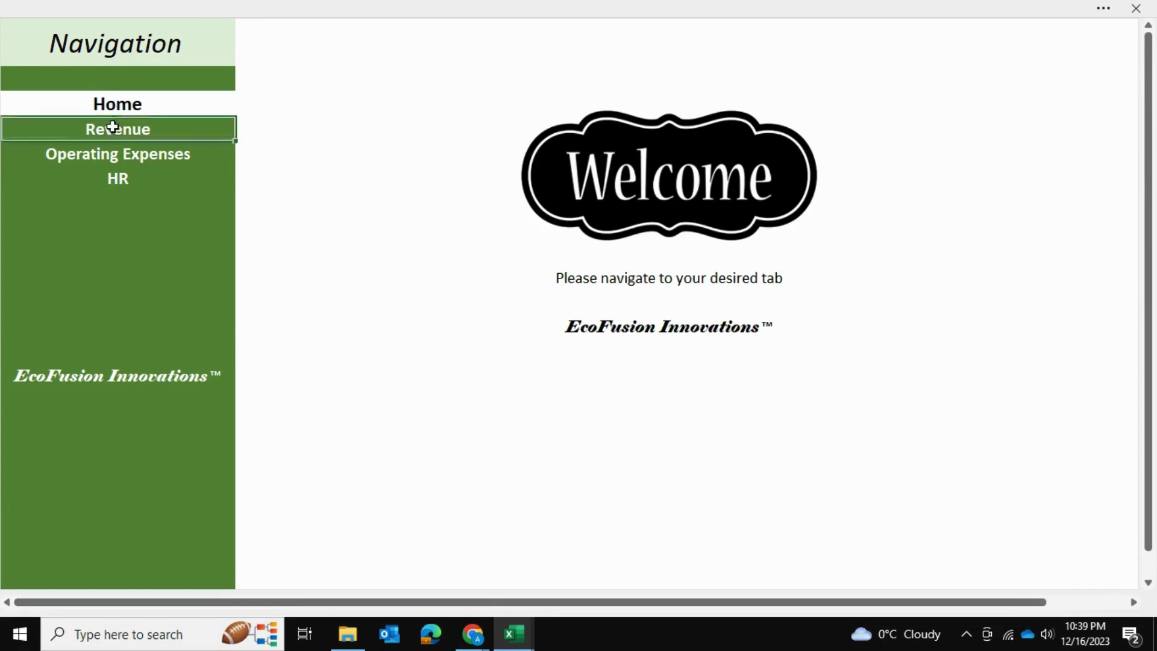
left_click(118, 153)
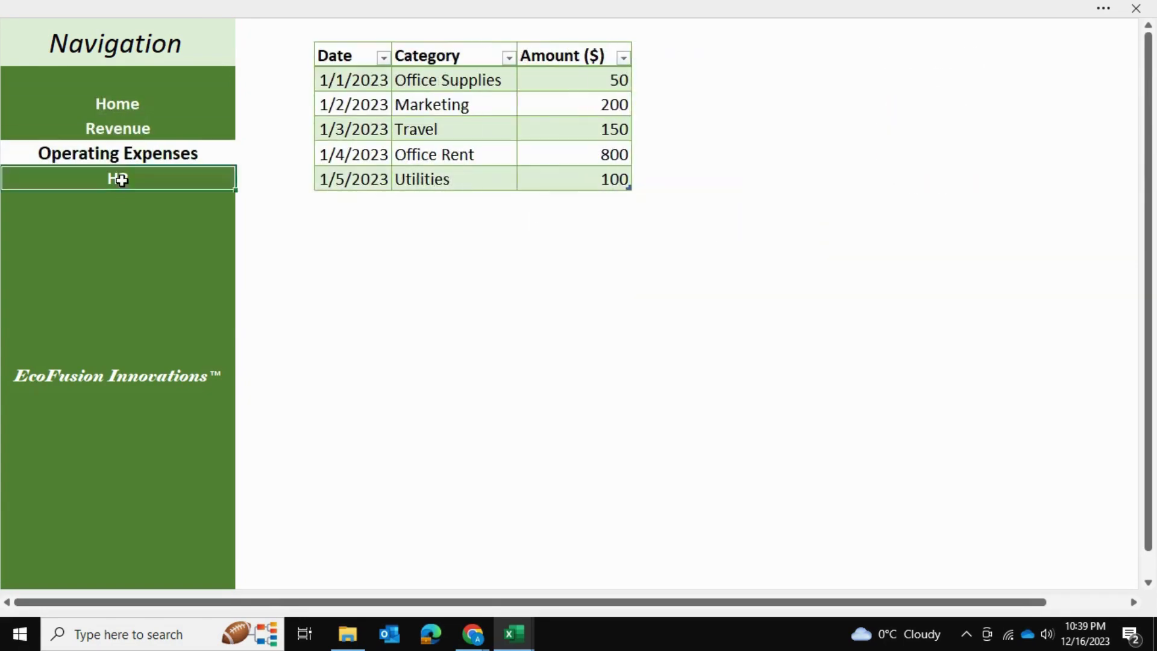
left_click(118, 179)
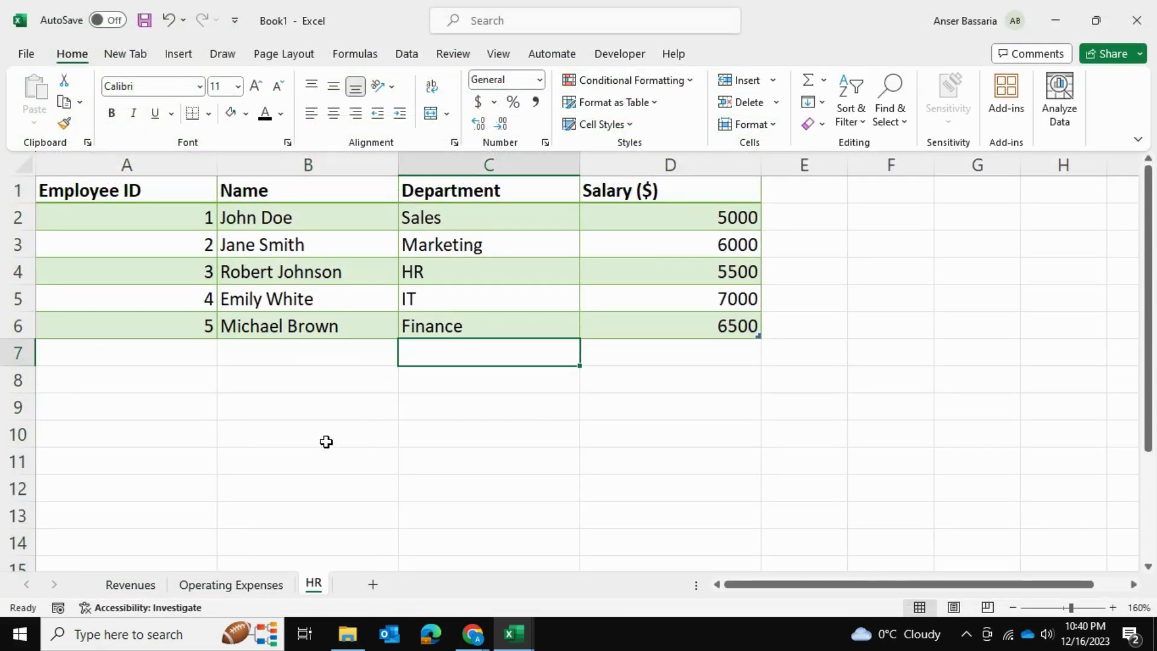
Review the Revenues, Operating Expenses and HR sheets in Book1, ending on the Revenues sheet
left_click(138, 585)
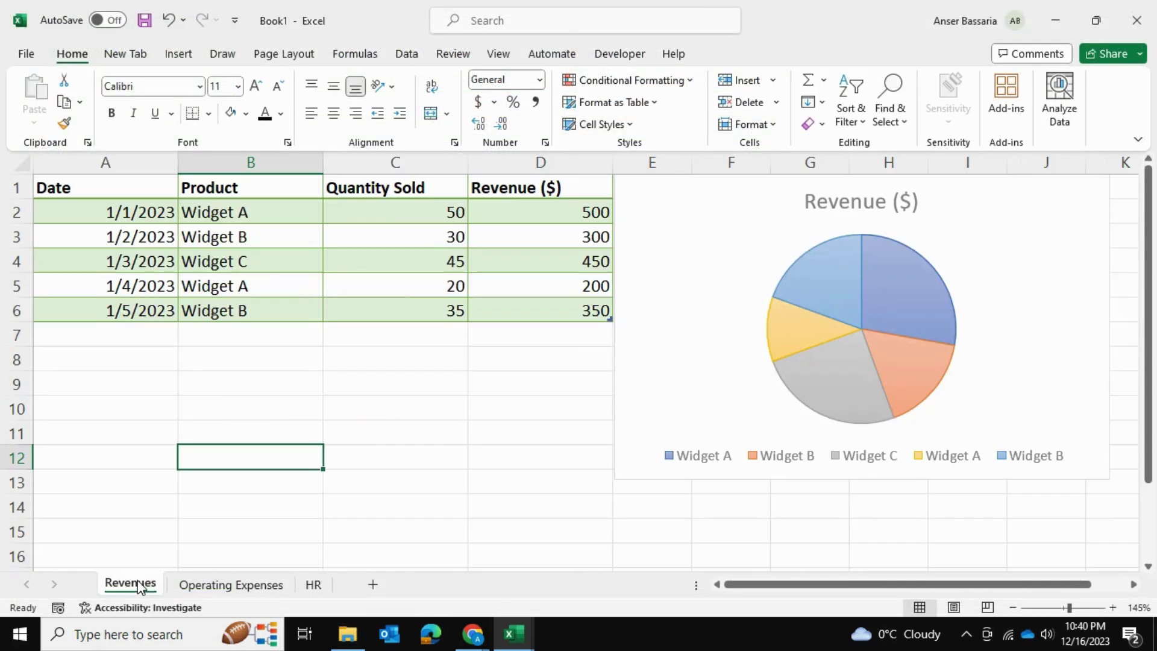
left_click(209, 586)
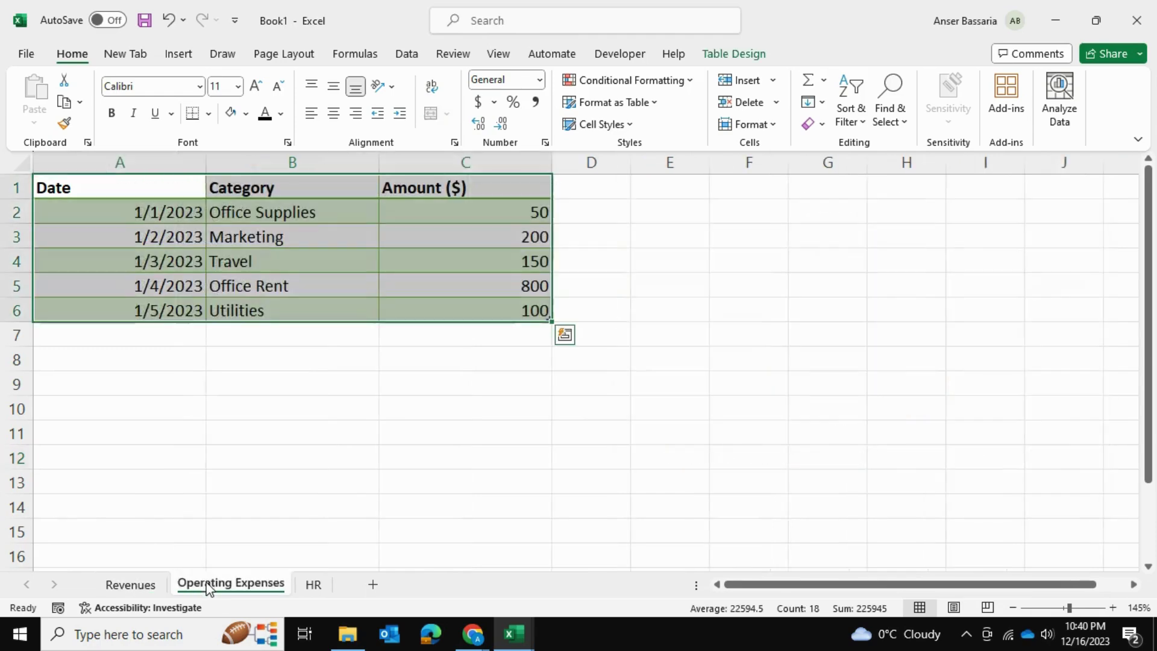
left_click(312, 593)
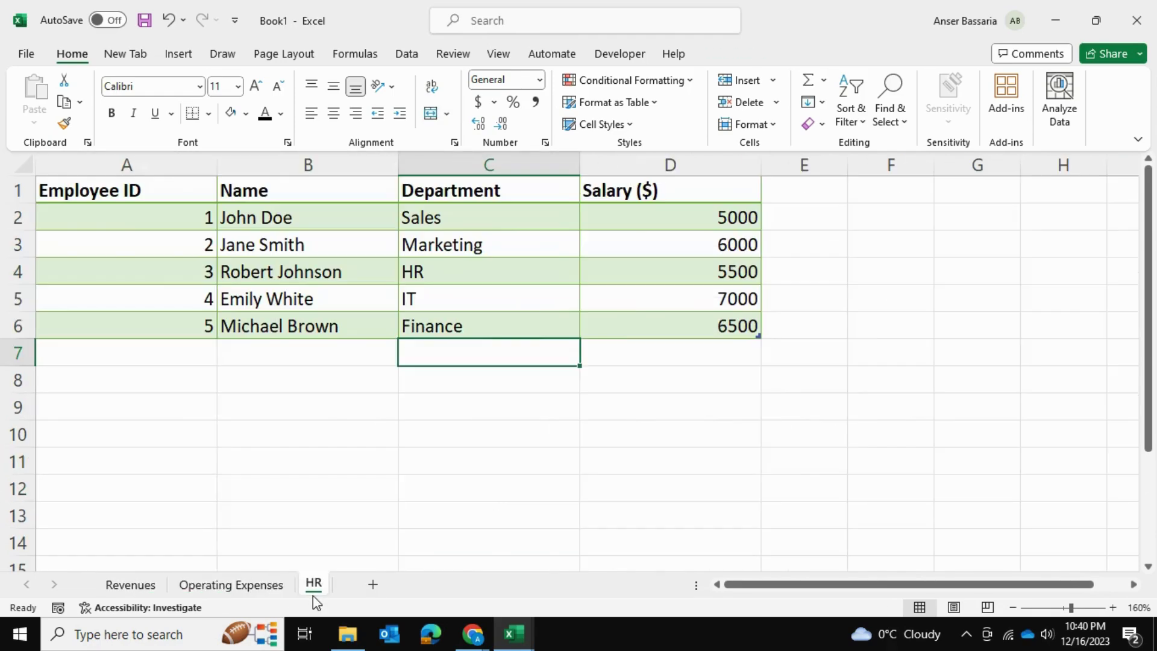
left_click(317, 496)
left_click(213, 588)
left_click(145, 585)
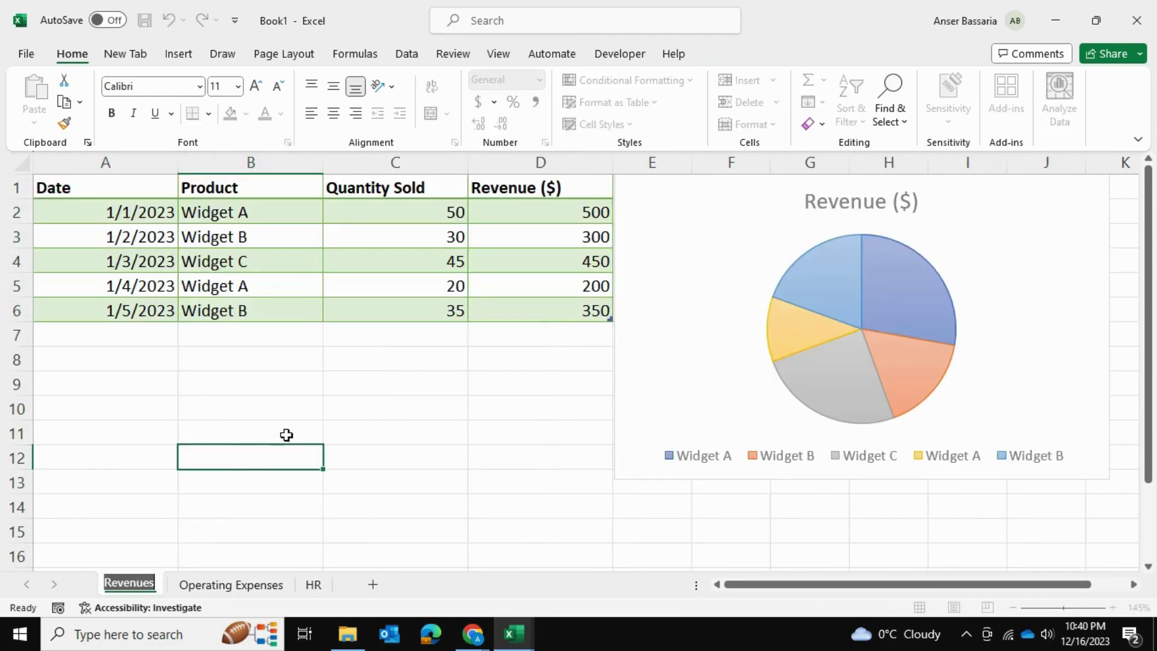
left_click(400, 457)
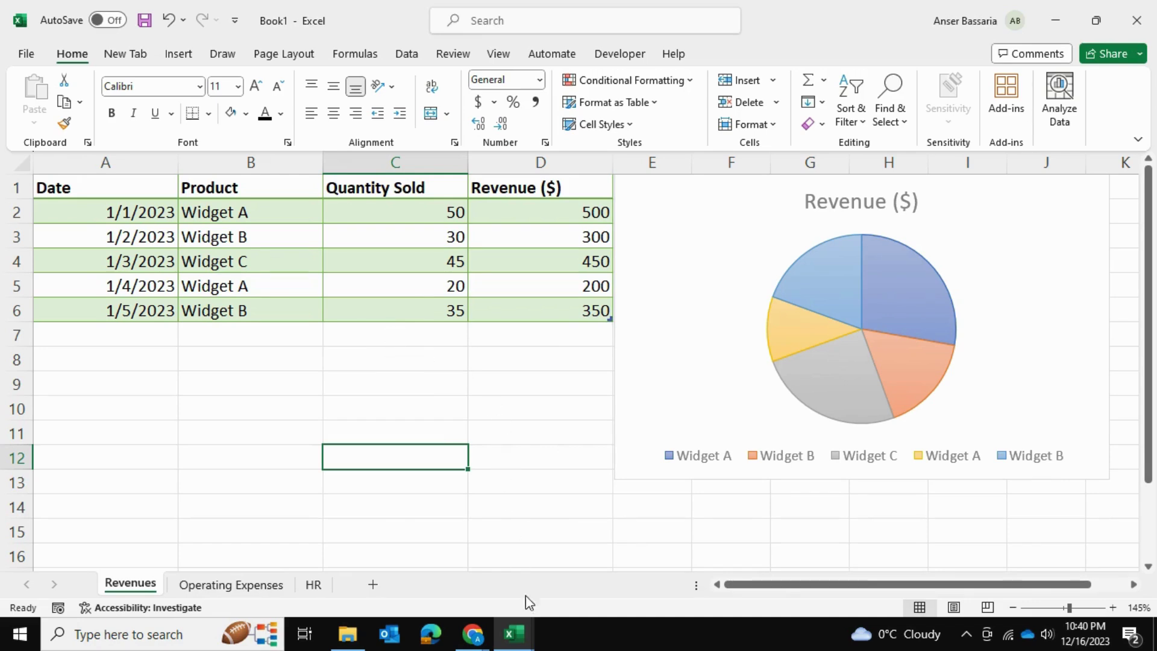
Switch to the blank Book4 workbook and hide column A on Sheet1
left_click(530, 637)
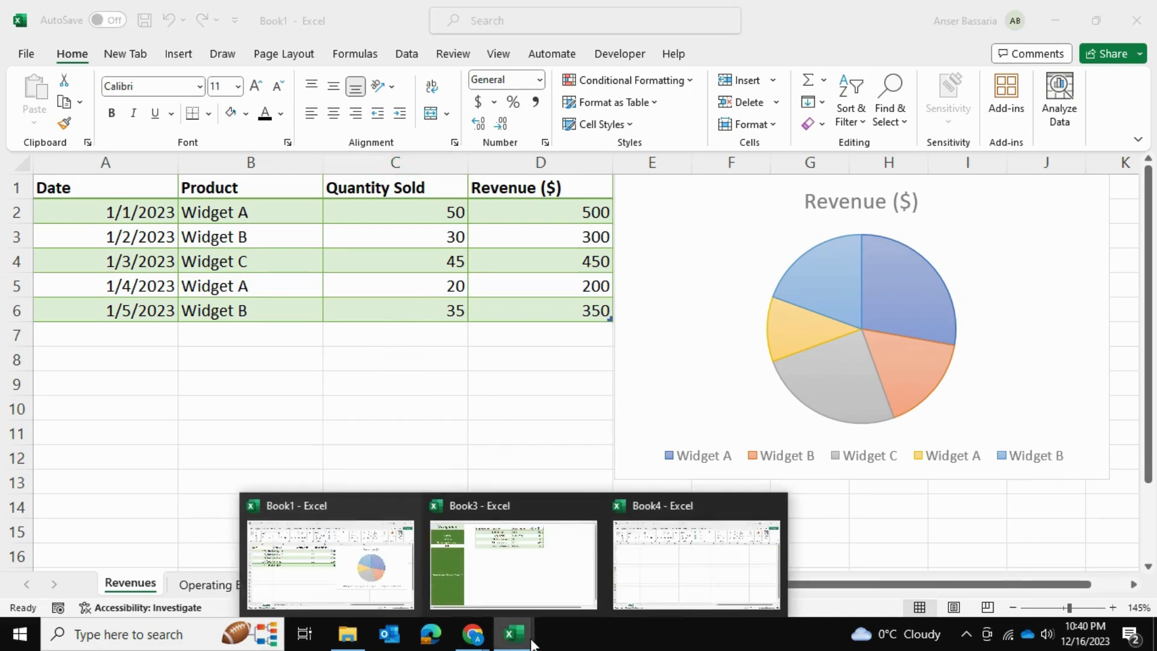
left_click(633, 558)
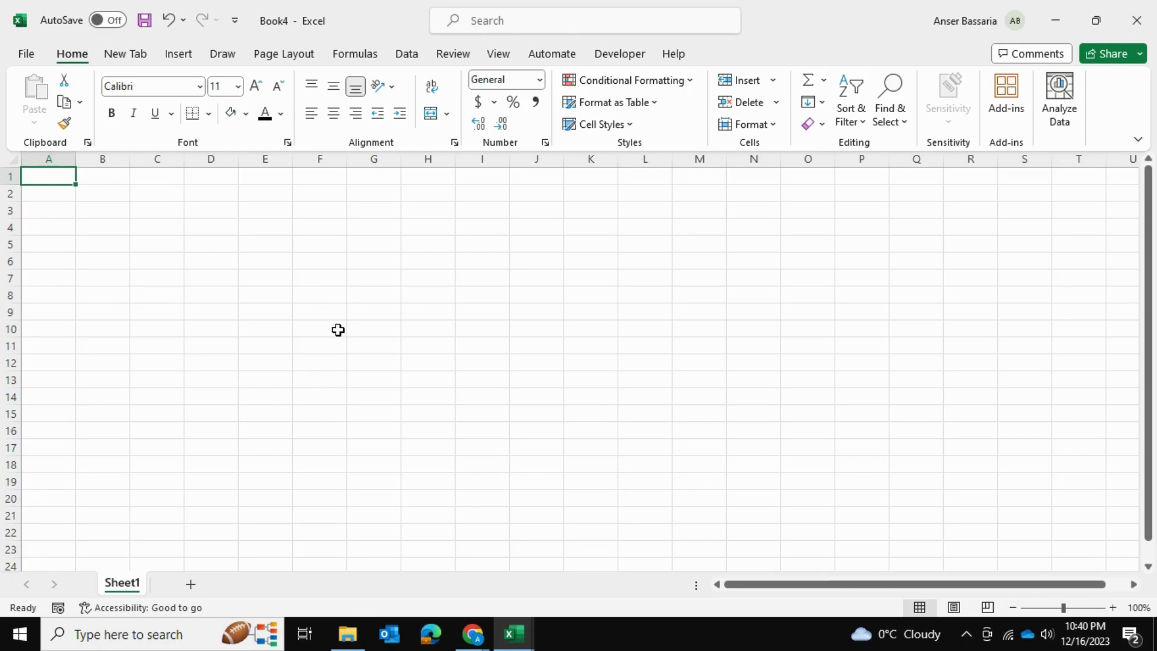
left_click(54, 154)
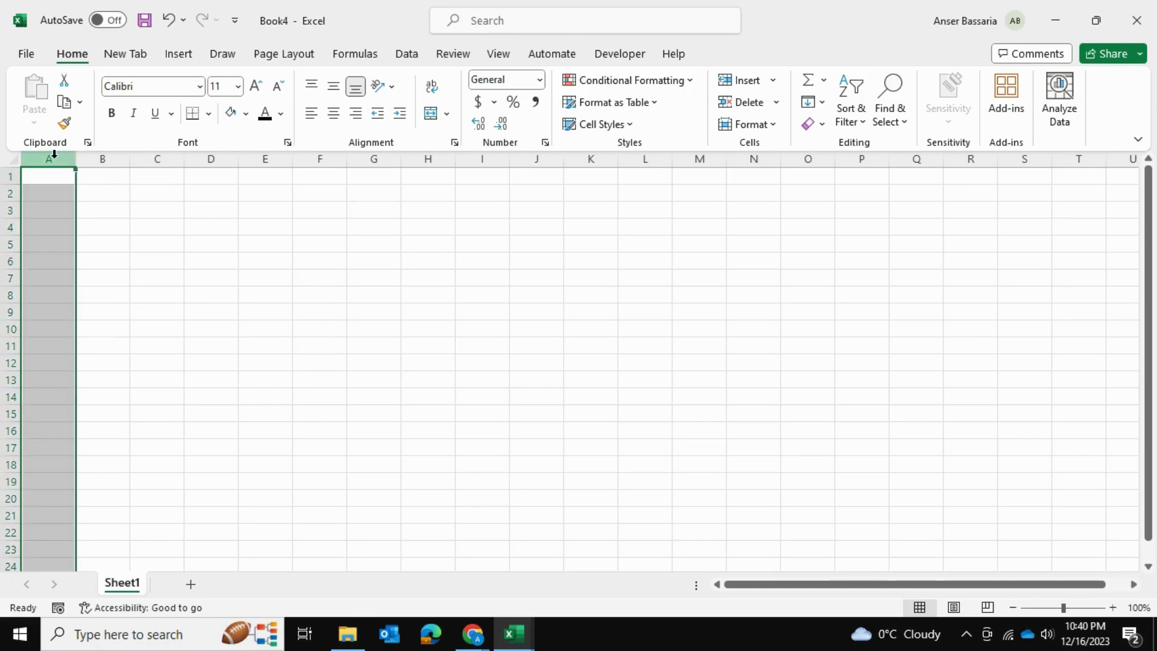
right_click(51, 160)
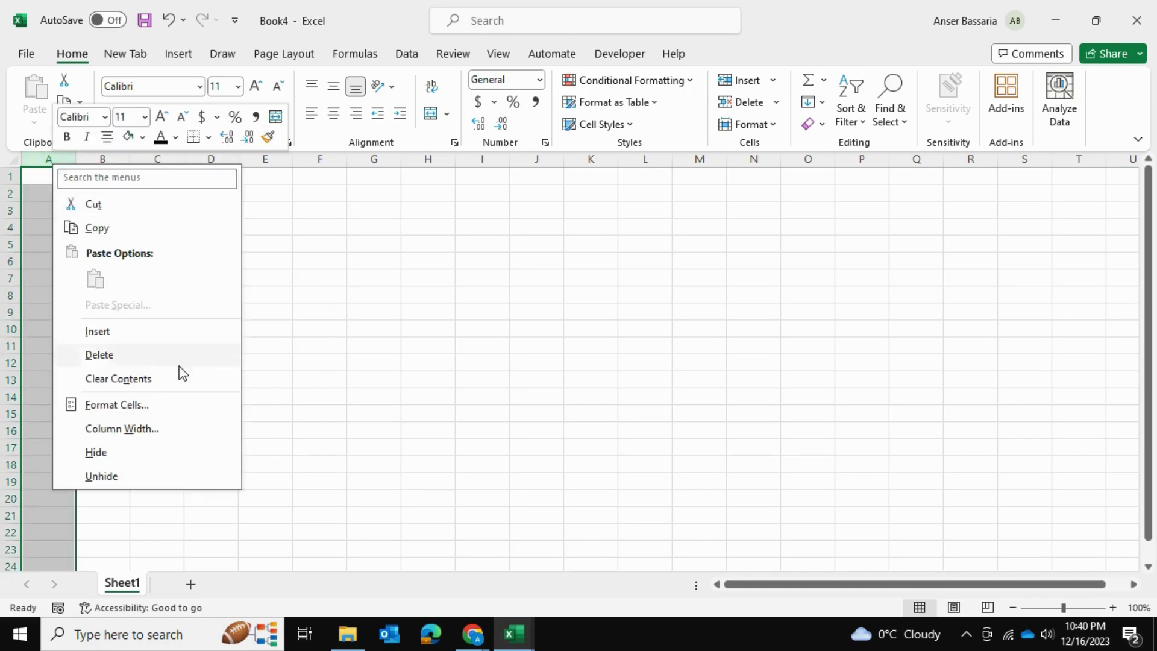
left_click(124, 451)
left_click(211, 294)
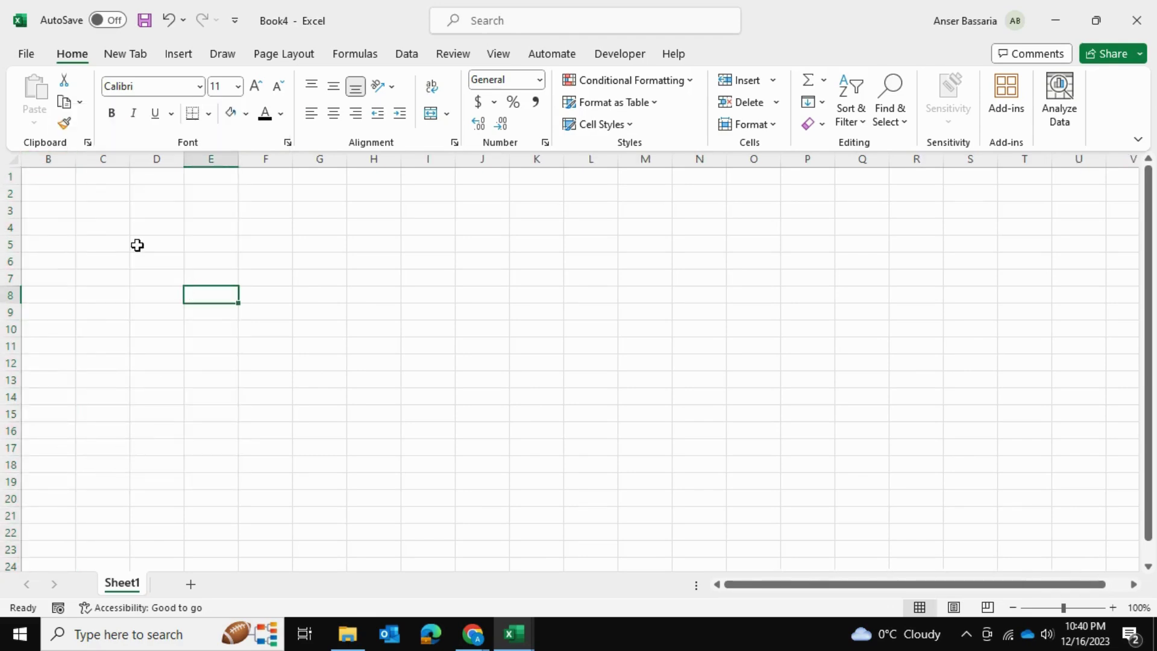
Hide row 1 on Sheet1
left_click(6, 176)
right_click(7, 176)
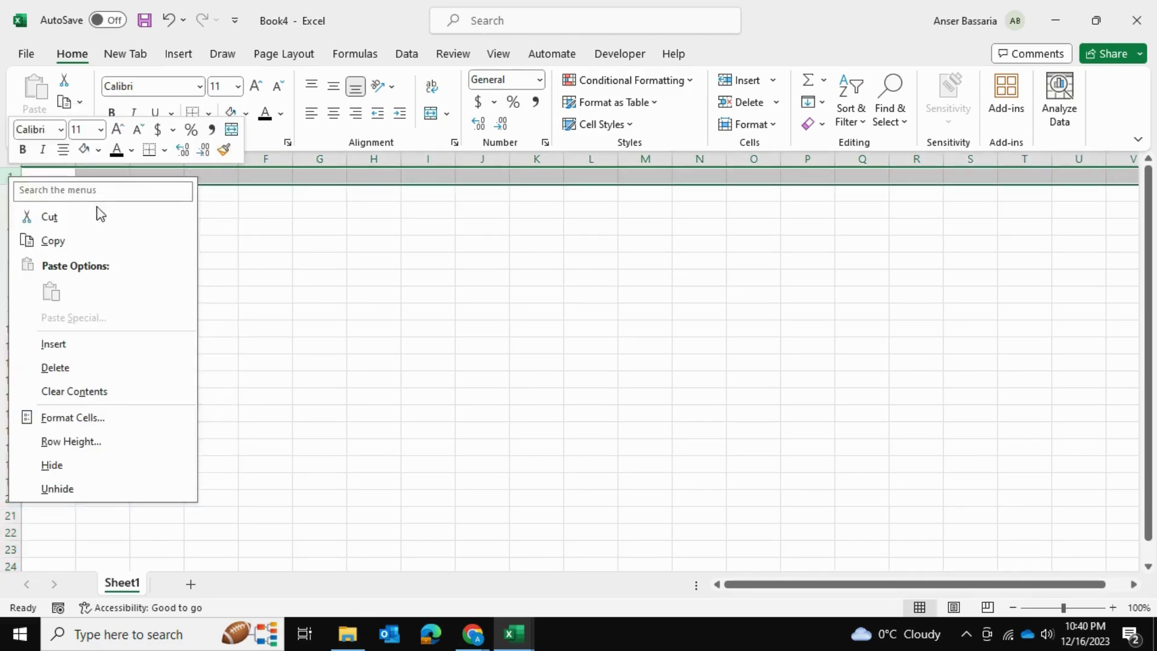
left_click(98, 466)
left_click(285, 283)
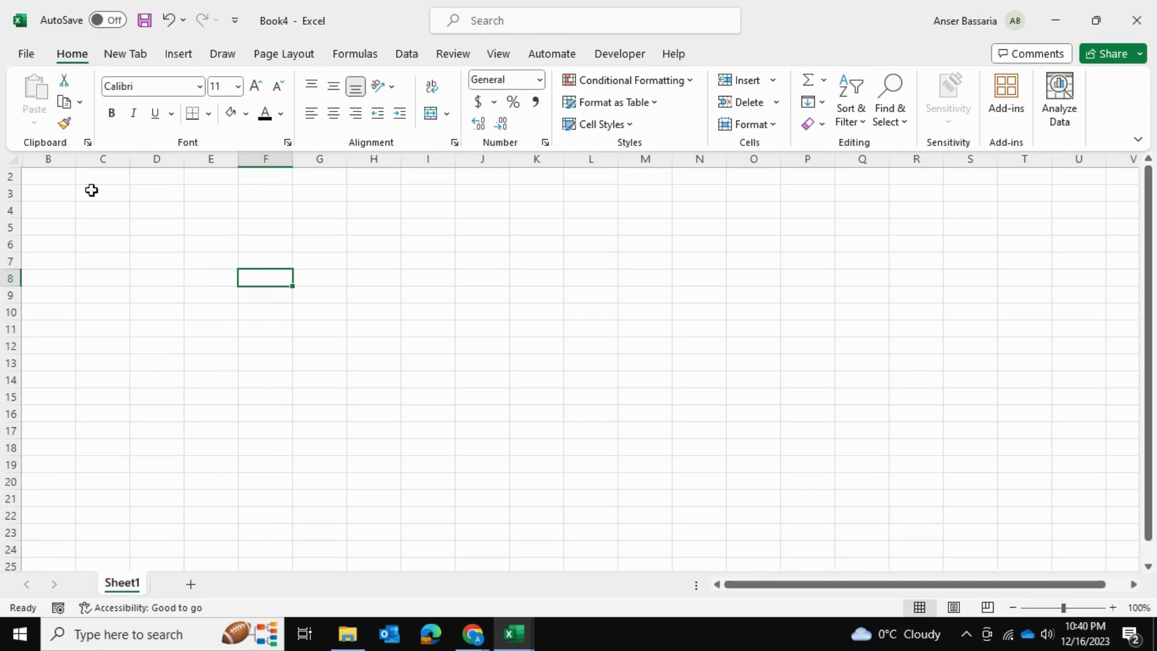
Fill all cells of Sheet1 with white to cover the gridlines
left_click(16, 163)
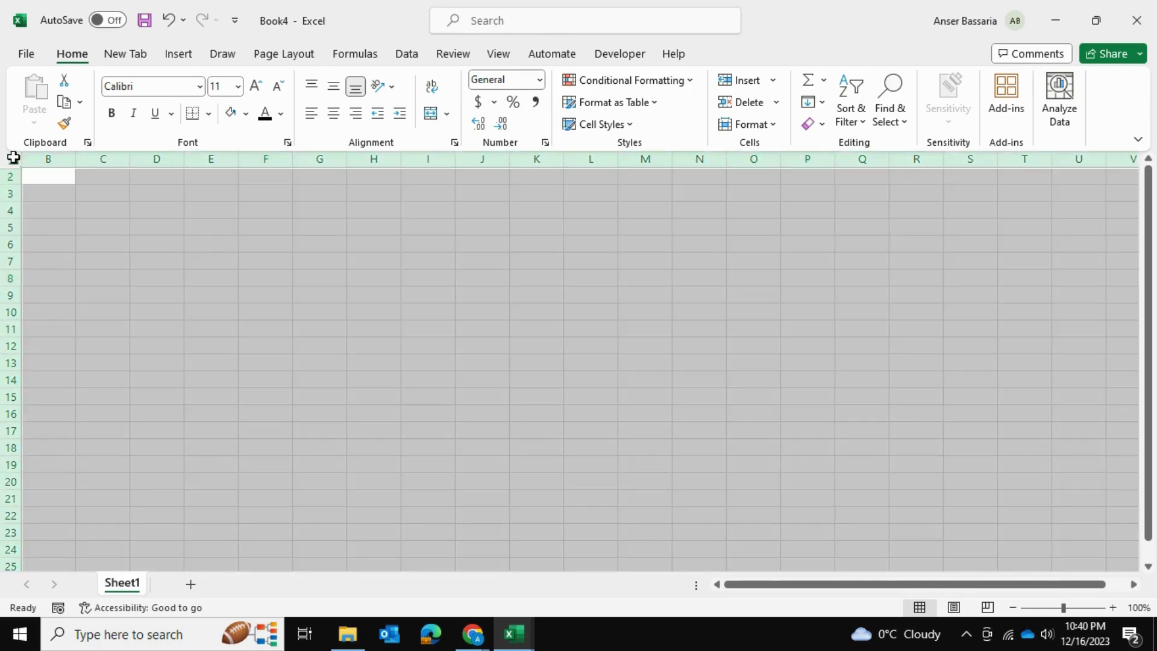
left_click(230, 114)
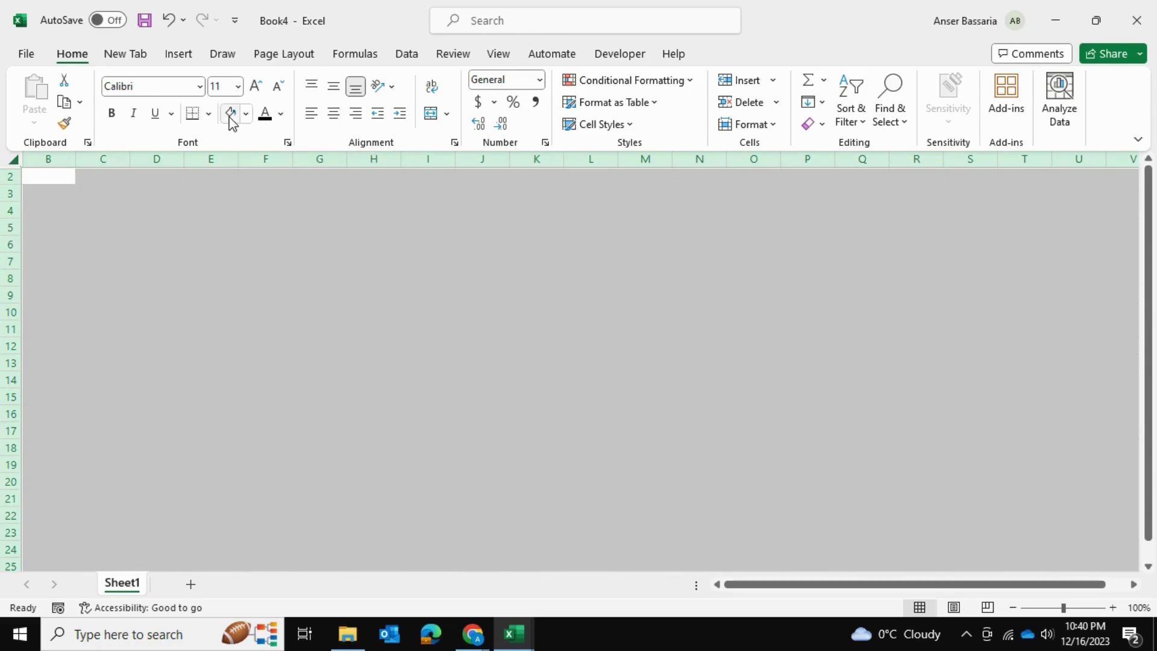
left_click(282, 242)
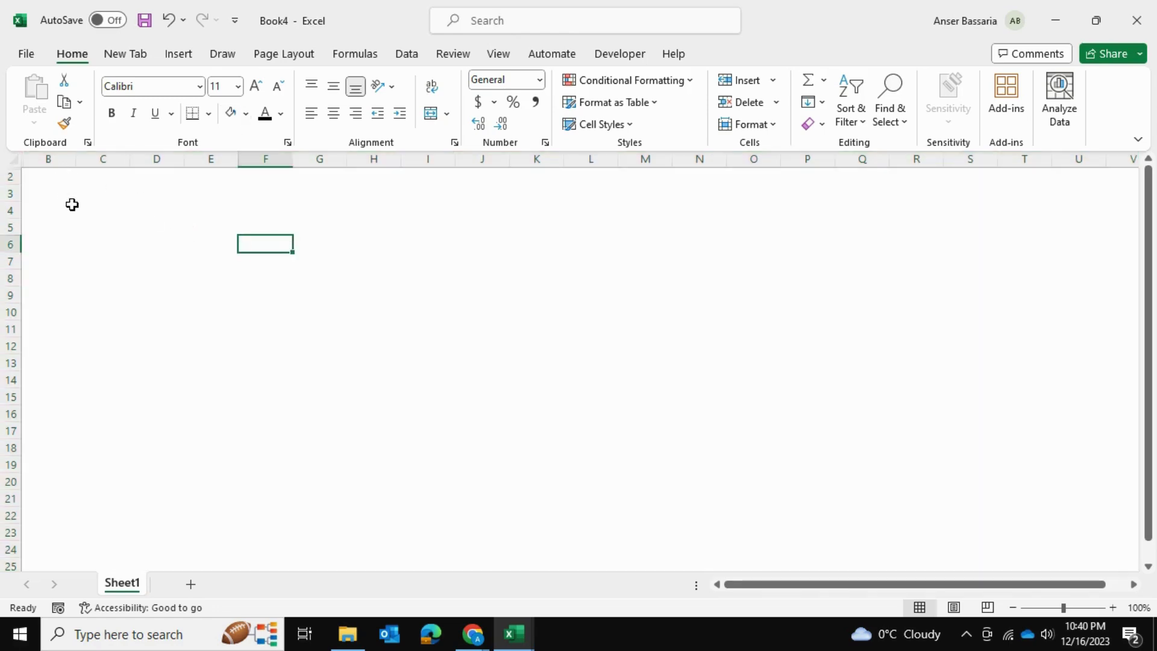
Fill columns B through E with the dark green theme color, second darkest shade, to form the navigation sidebar
left_click_drag(53, 159, 206, 164)
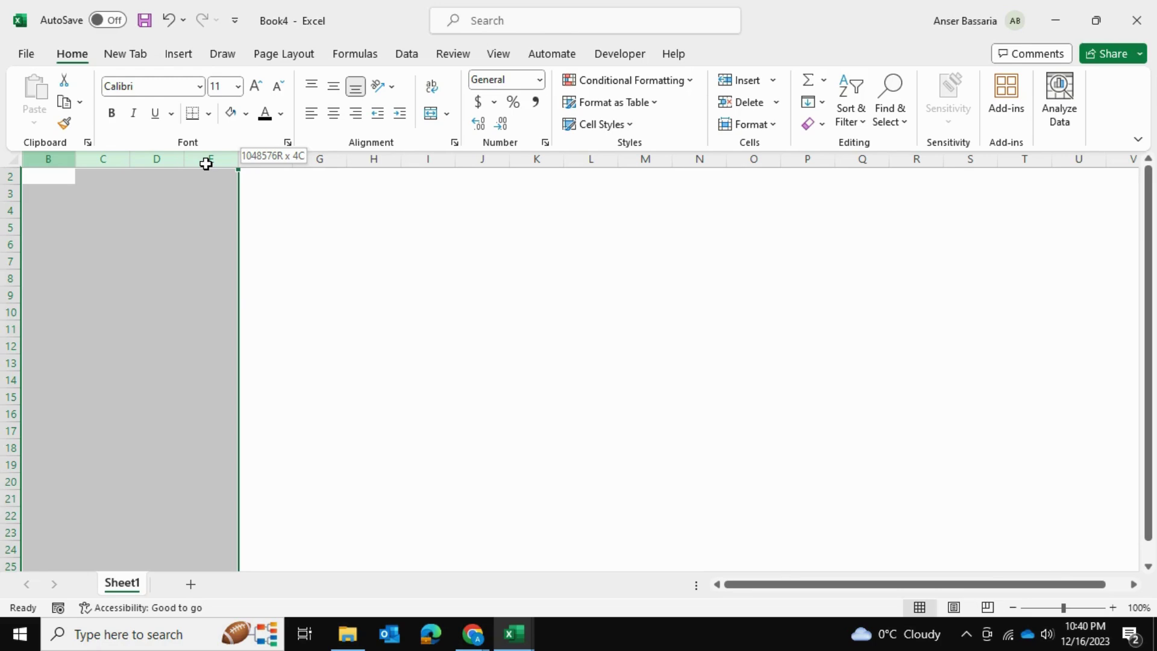
left_click_drag(206, 163, 206, 164)
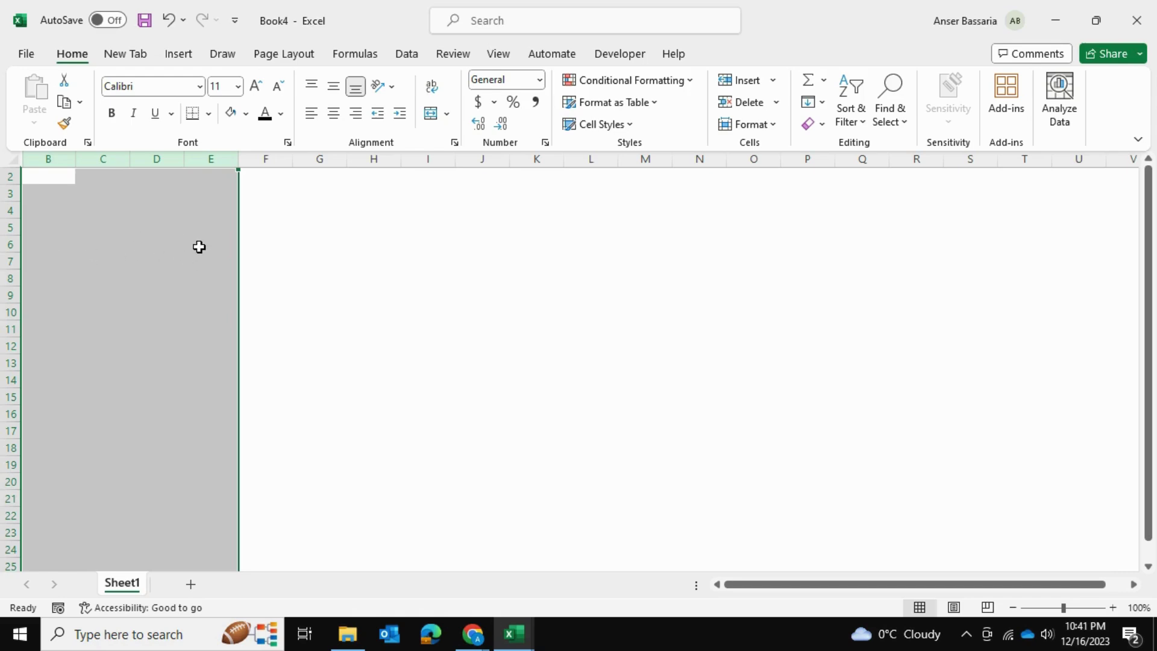
left_click(246, 113)
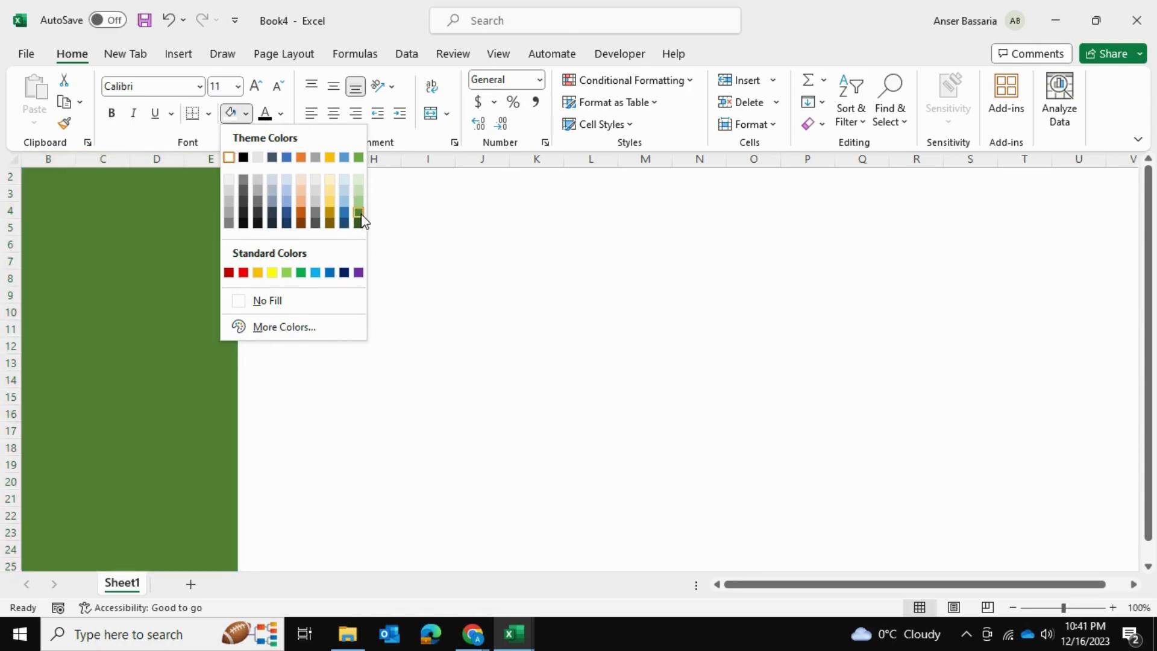
left_click(359, 213)
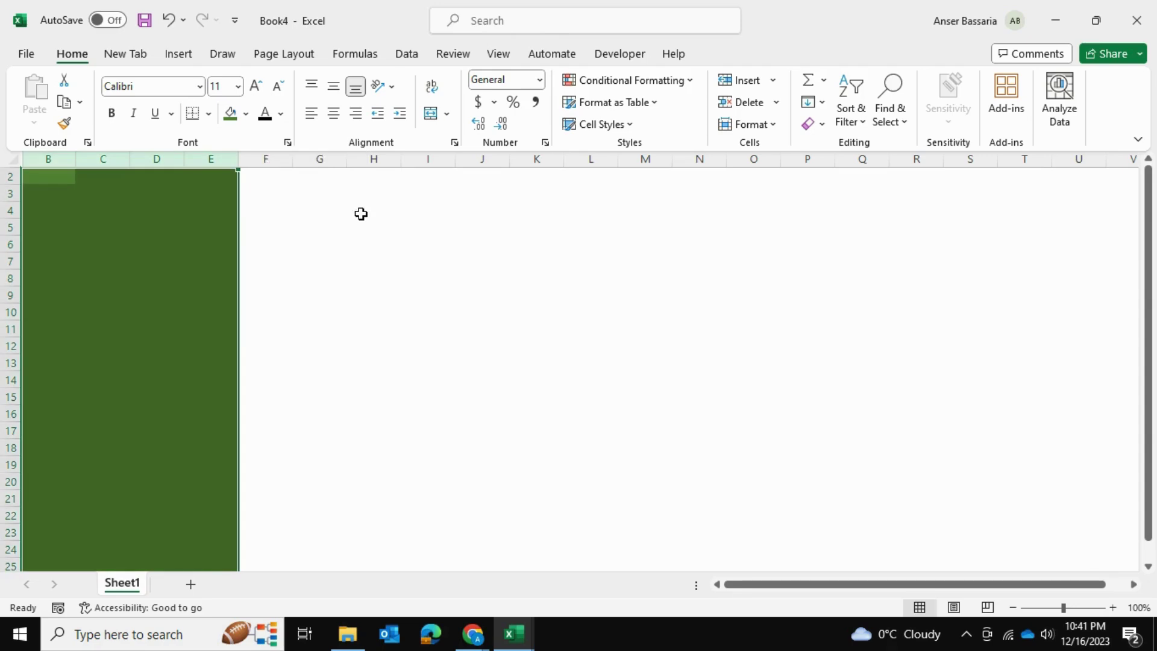
Merge and center cells B2:E4 at the head of the green sidebar
left_click_drag(38, 177, 204, 209)
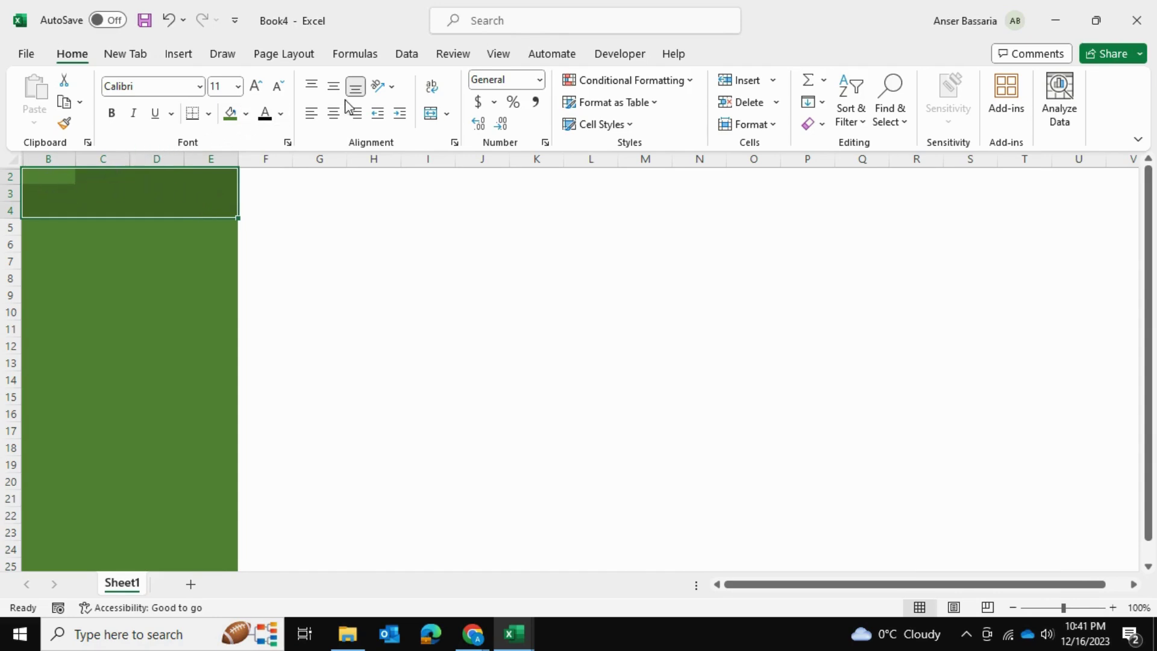
left_click(429, 118)
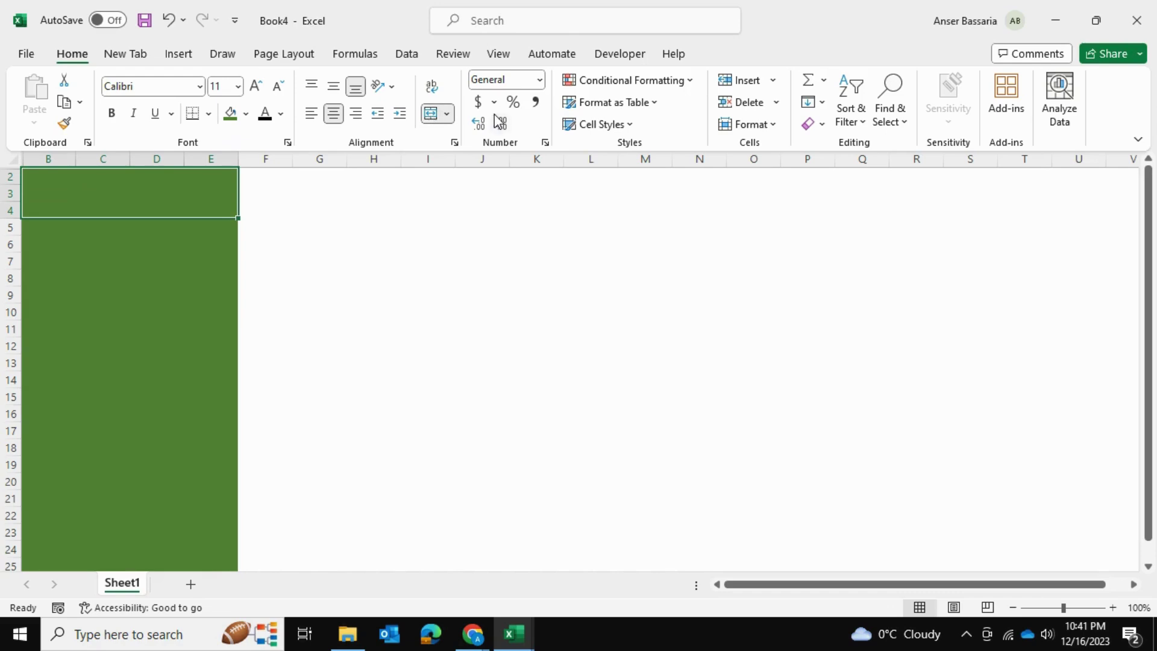
Enter the heading "Navigation" in the merged cell B2:E4 at the head of the green sidebar
type("Navigat")
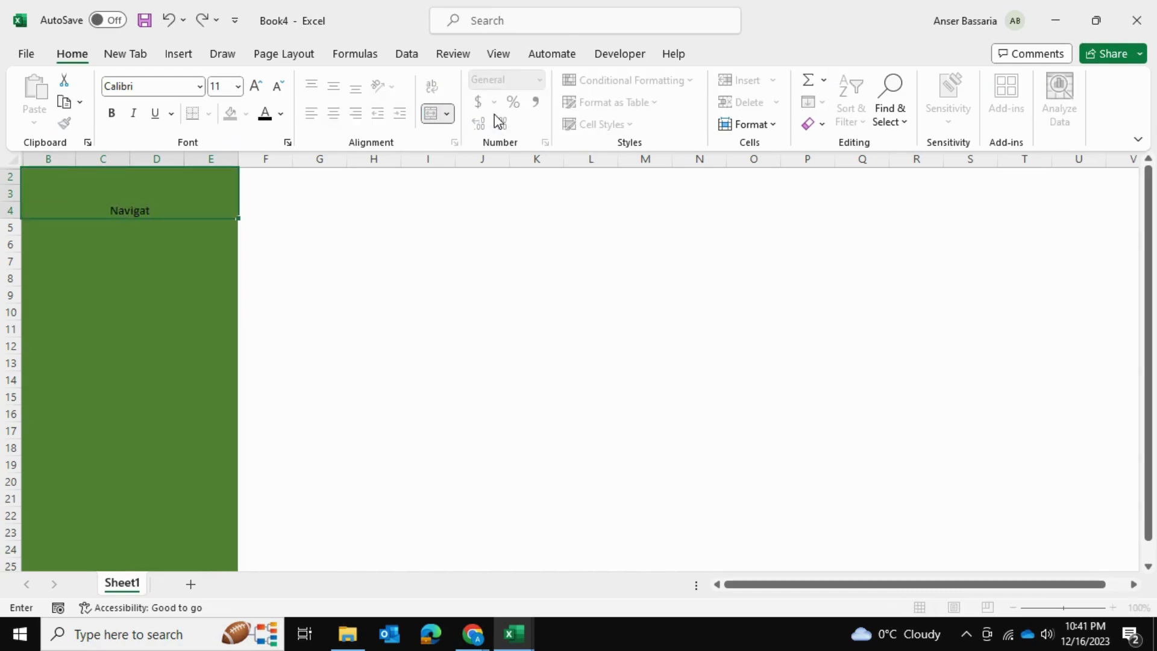
type("ion")
left_click(321, 274)
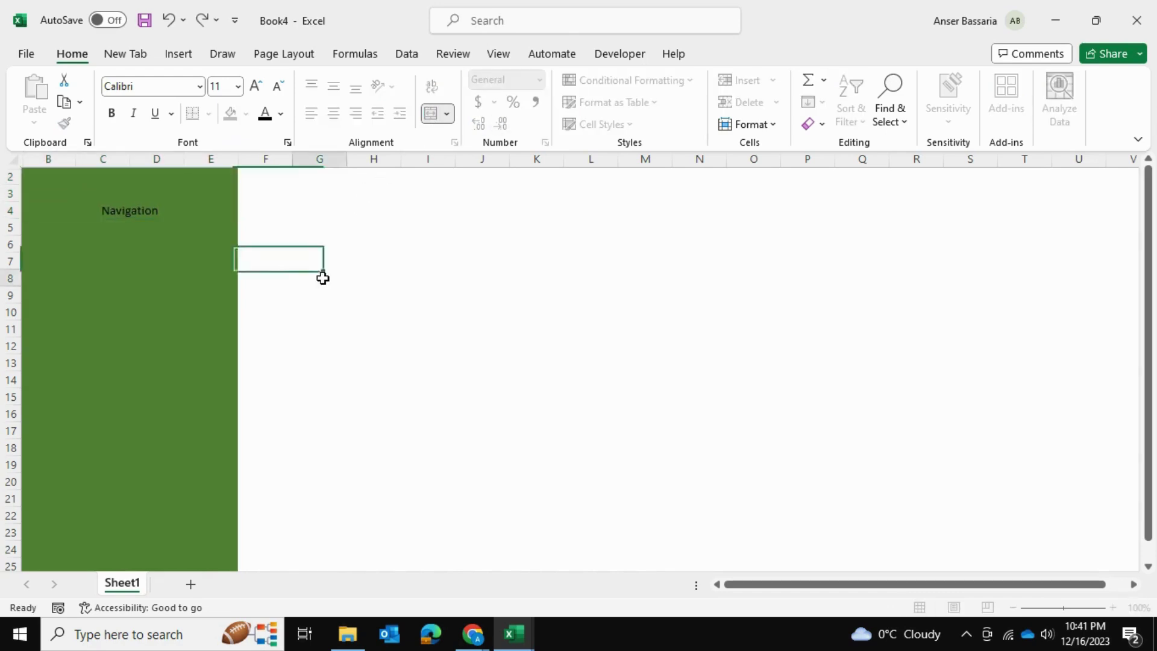
Format the Navigation heading with middle vertical alignment, font size 20, white font color and bold
left_click(148, 208)
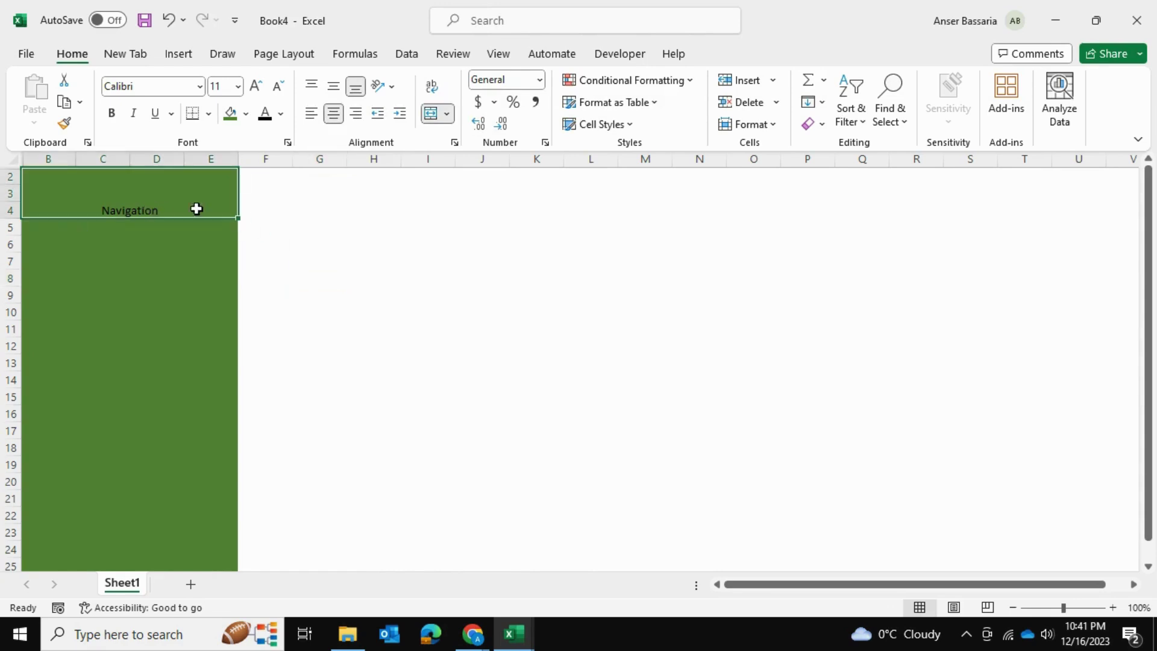
left_click(333, 86)
left_click(239, 88)
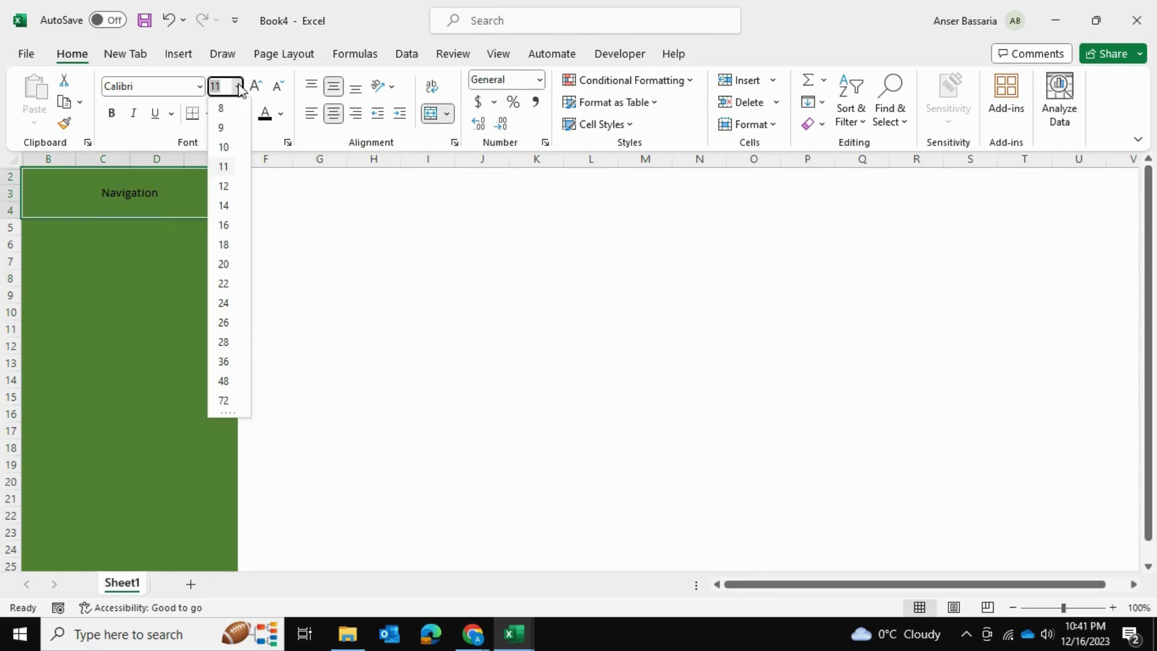
left_click(224, 264)
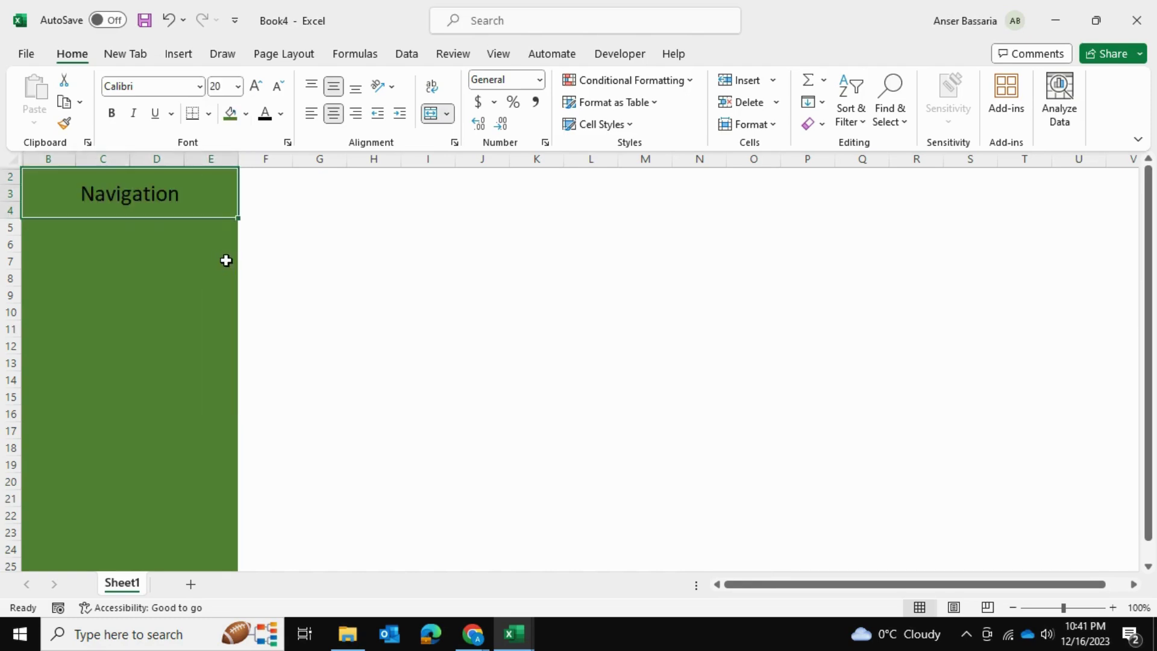
left_click(284, 120)
left_click(265, 184)
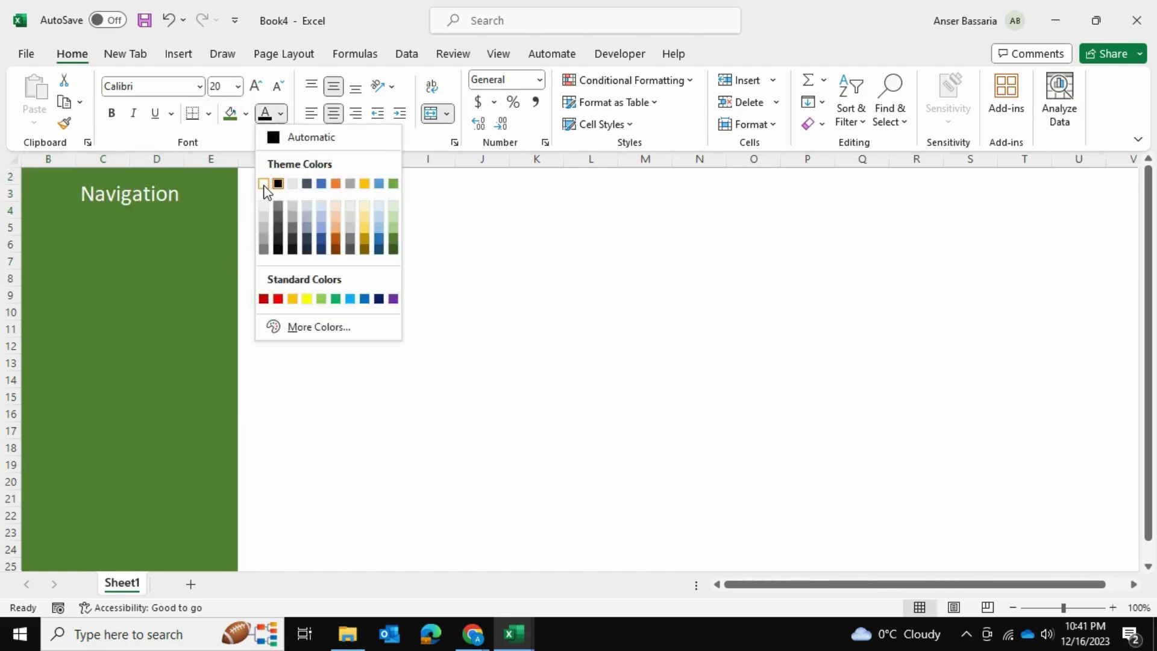
left_click(112, 113)
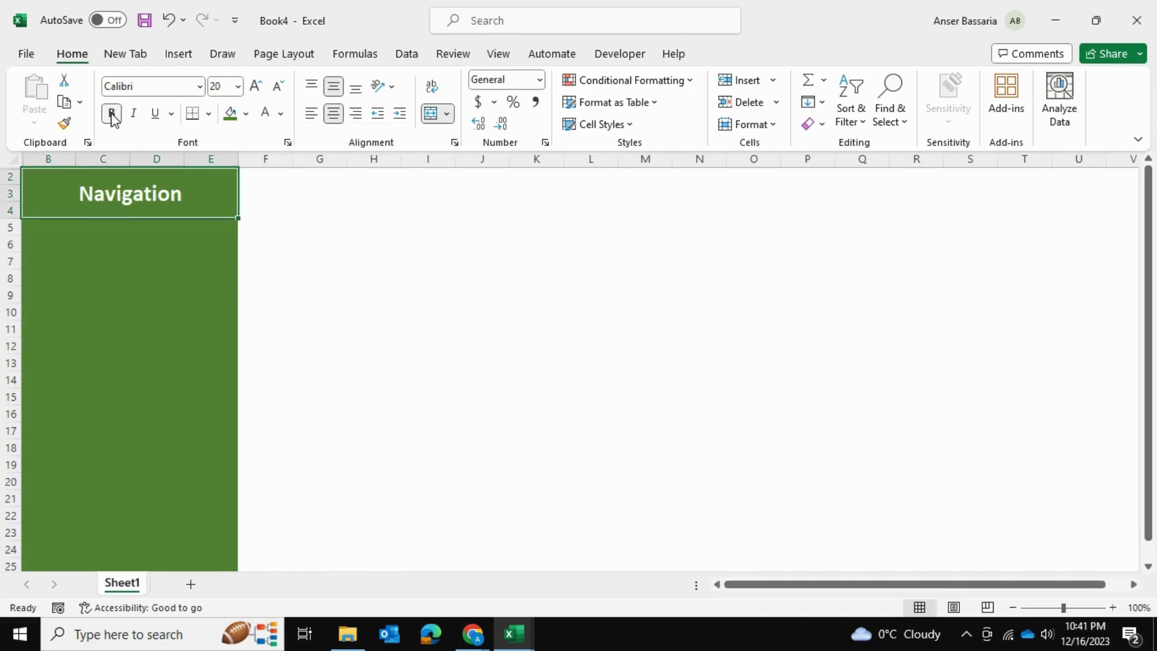
left_click(347, 221)
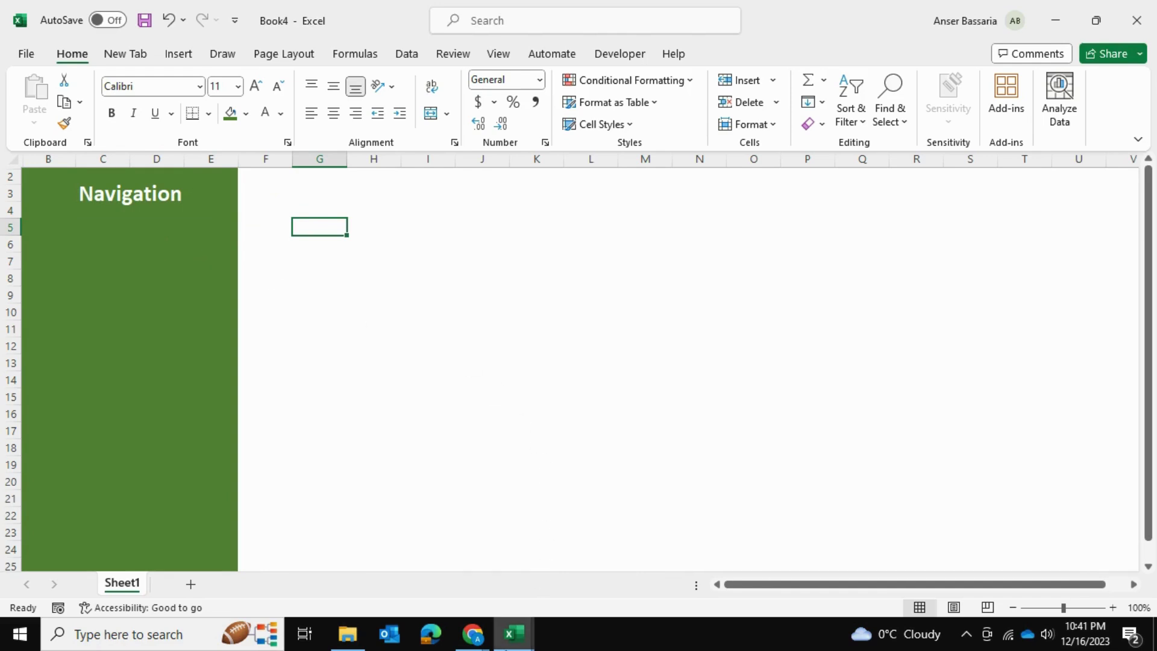
Check the sheet names in the Book1 workbook, and return to Book4
left_click(514, 632)
left_click(356, 568)
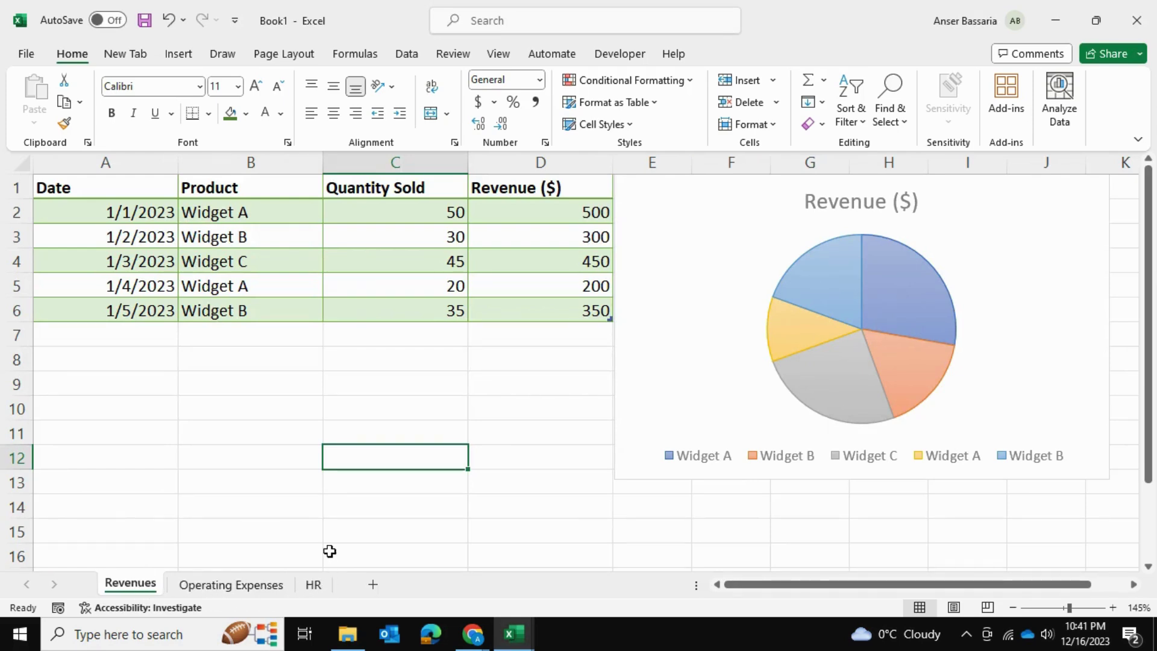
left_click(515, 634)
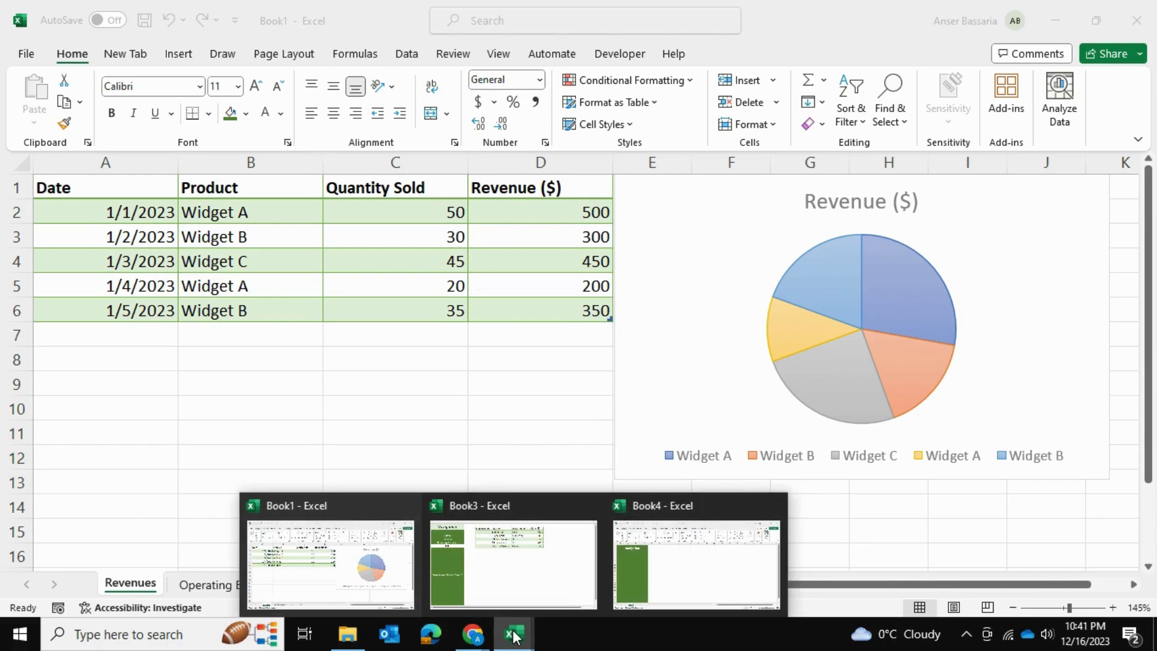
left_click(679, 558)
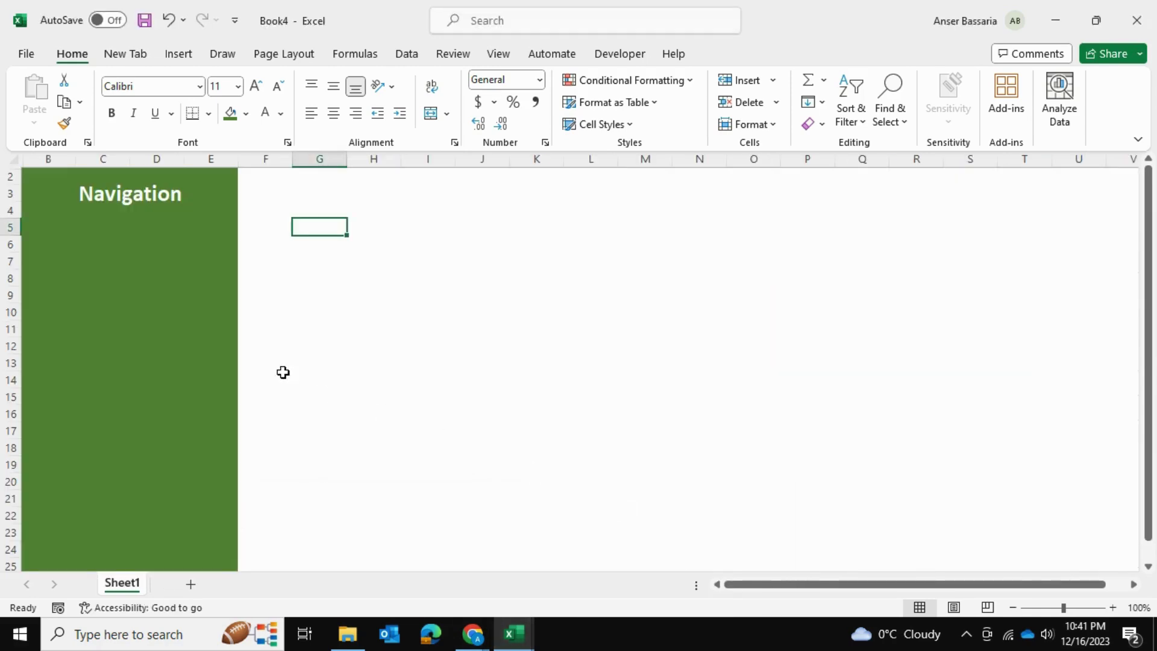
Enter the navigation labels "Revenues" in B8, "Operating Expenses" in B9 and "HR" in B10
left_click(141, 276)
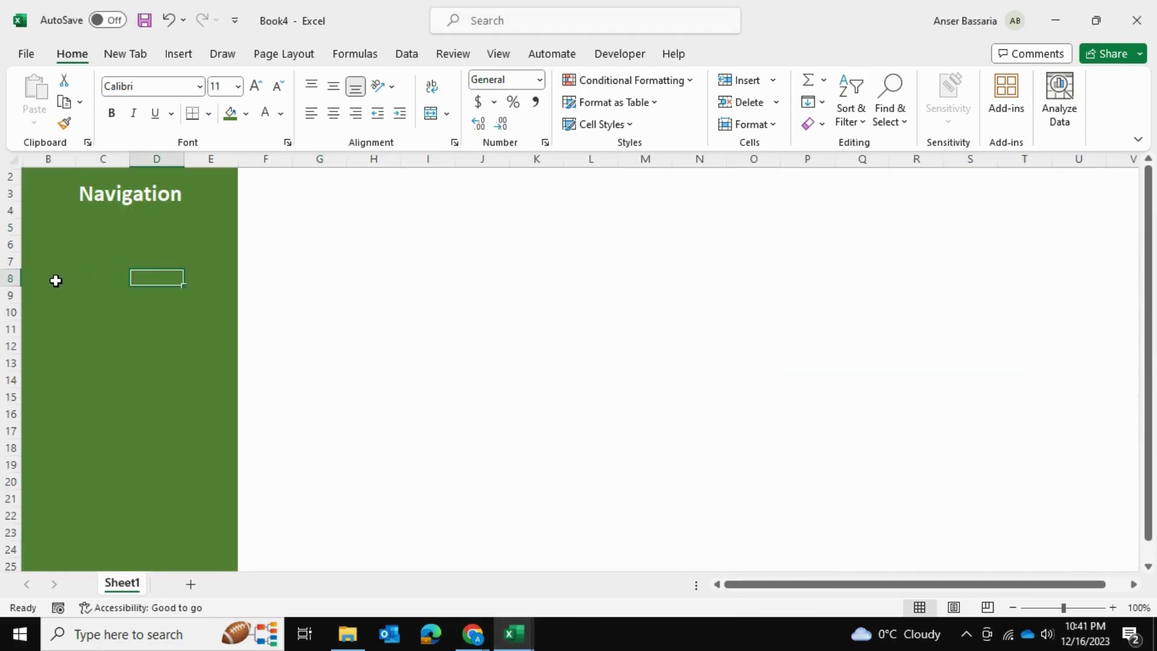
left_click(56, 280)
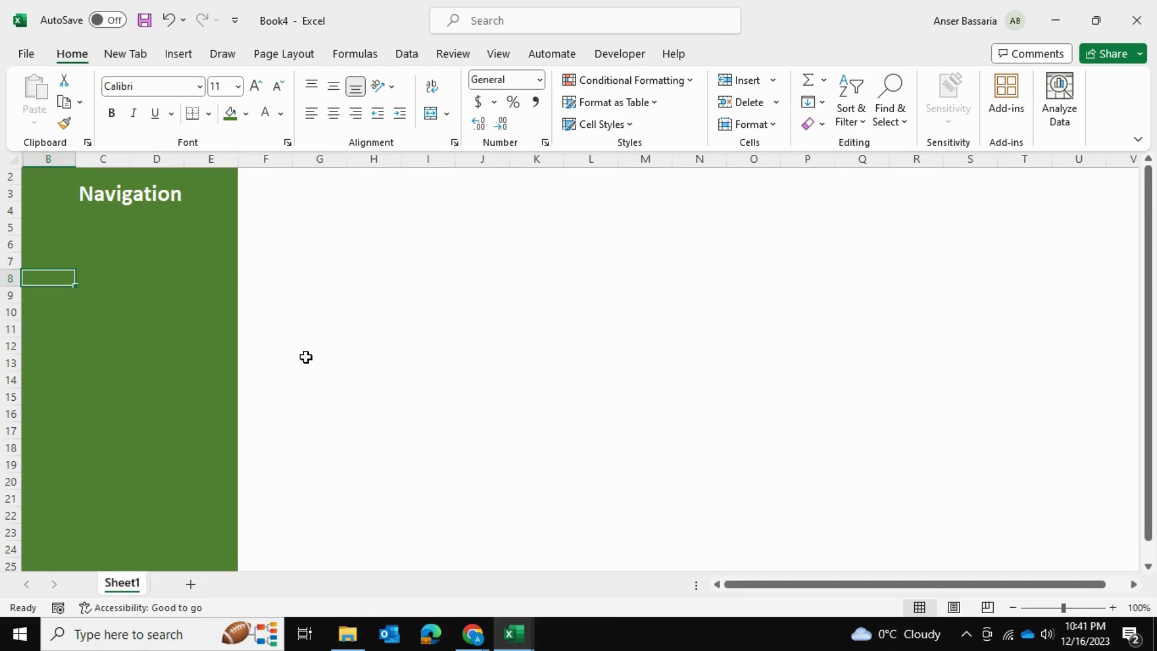
type("Revenues")
key("Return")
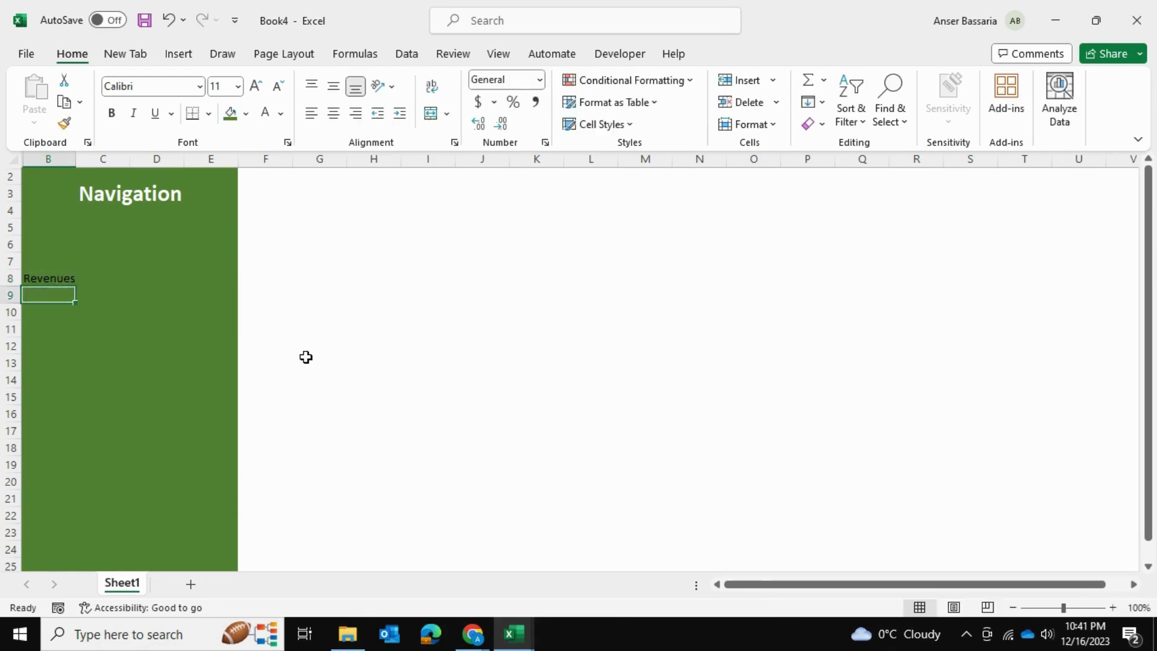
type("Operat")
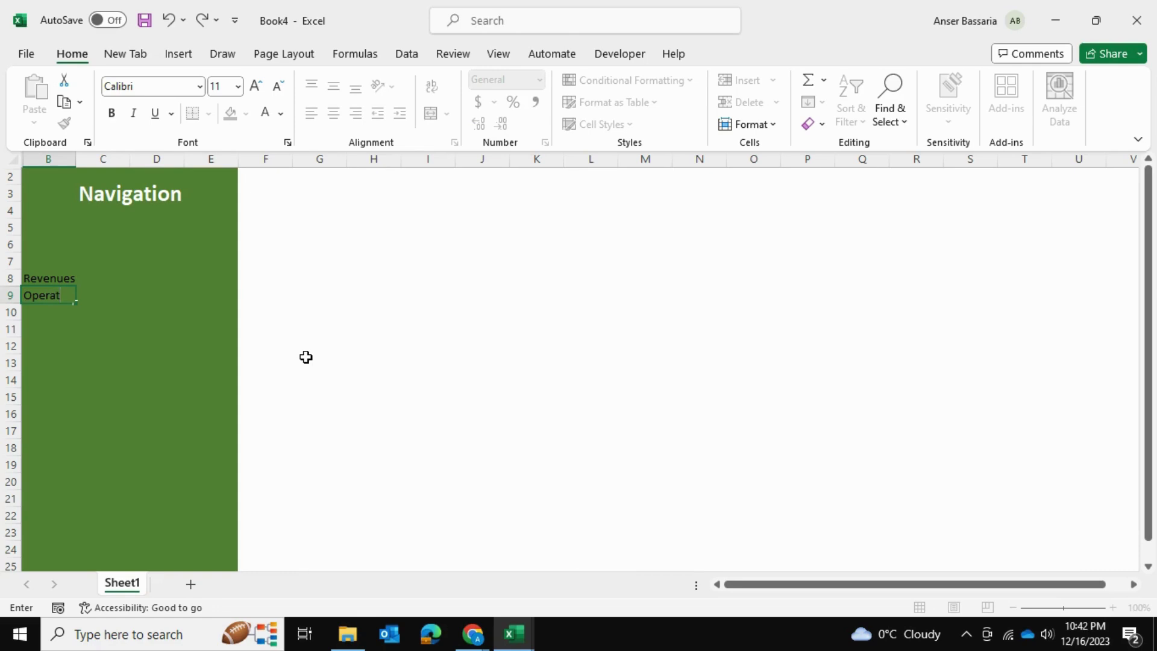
type("ing Expenses")
key("Return")
type("HR")
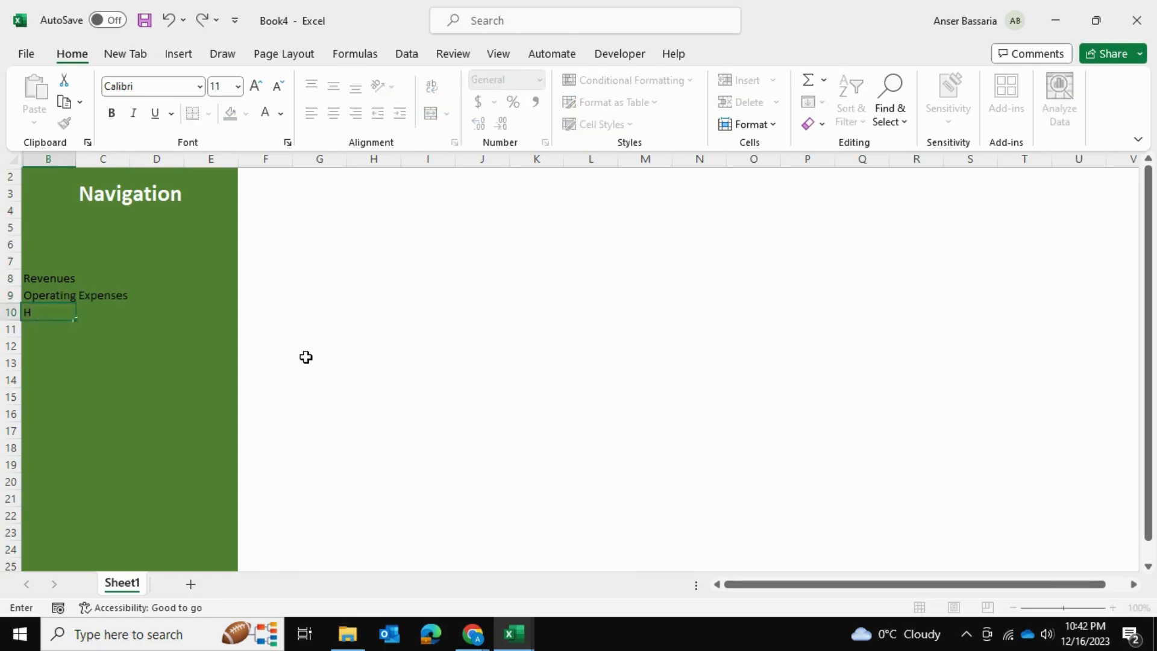
key("Return")
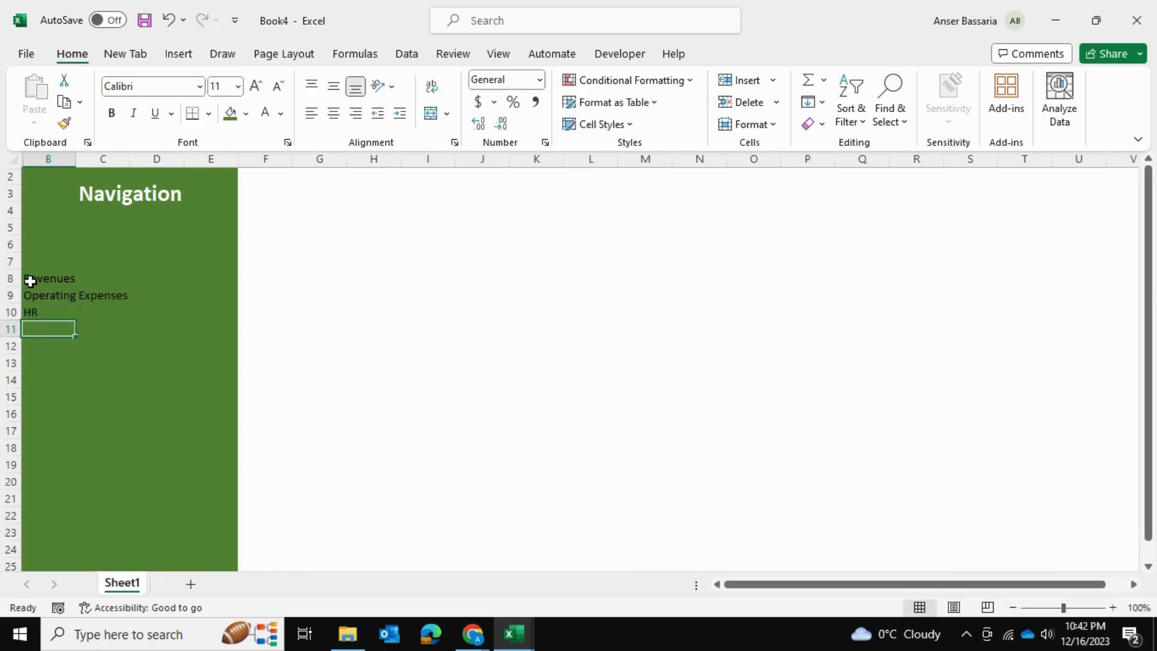
Merge and center B8:E8, B9:E9 and B10:E10 as separate rows across the sidebar
left_click_drag(26, 279, 229, 279)
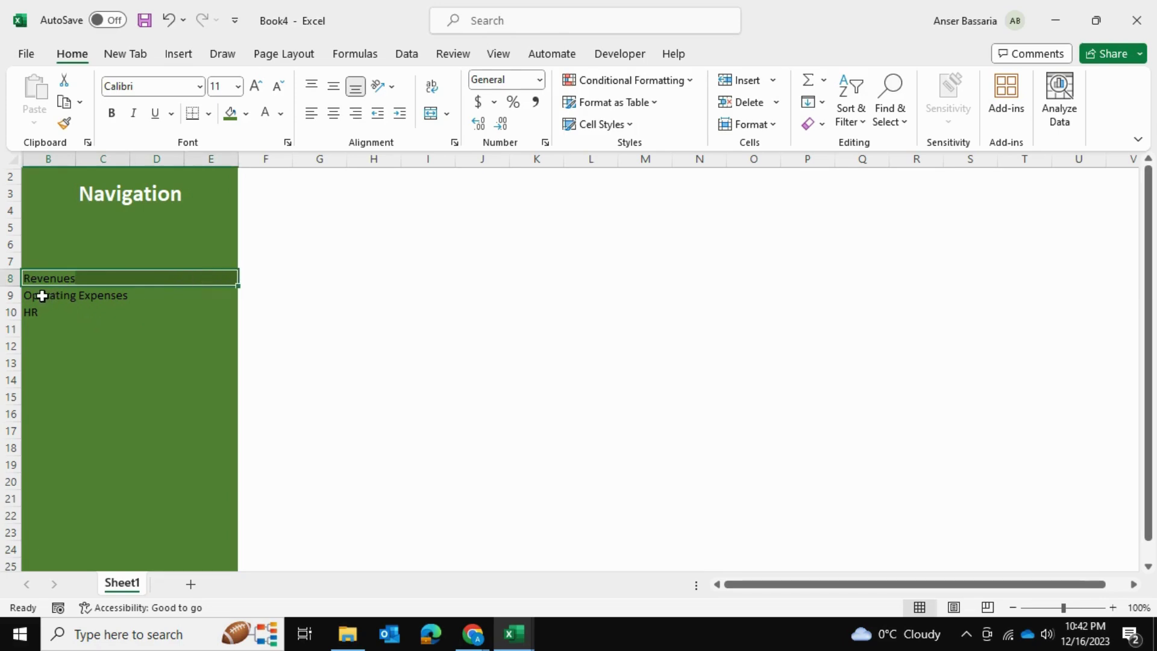
left_click_drag(39, 294, 142, 296)
left_click_drag(32, 312, 194, 318)
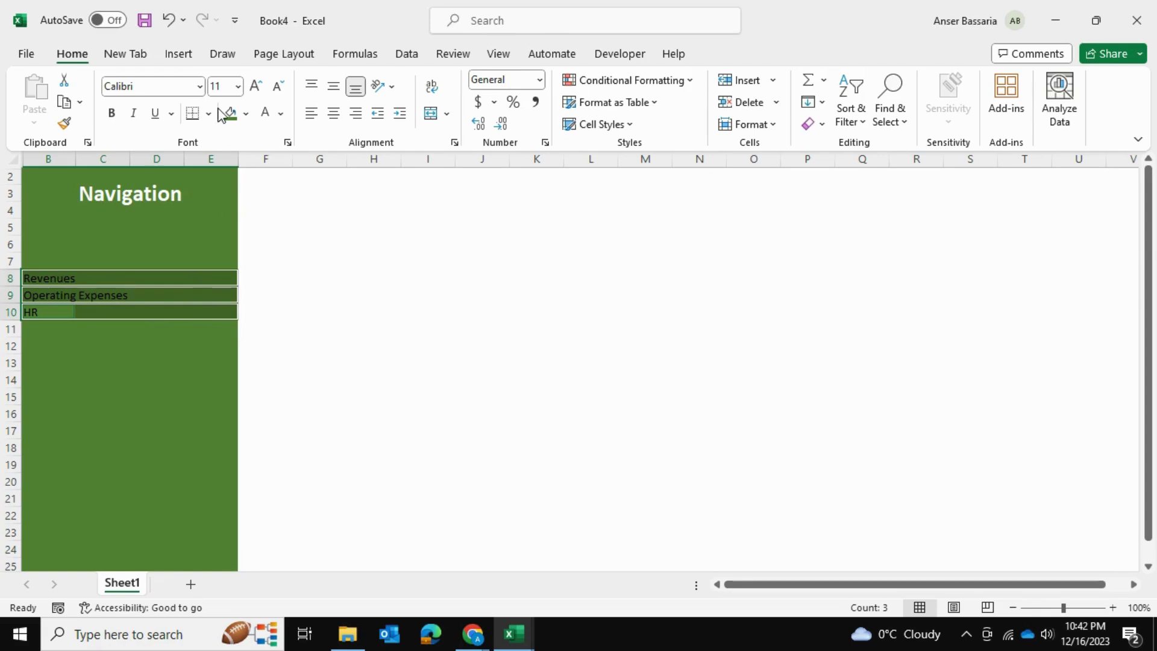
left_click(430, 115)
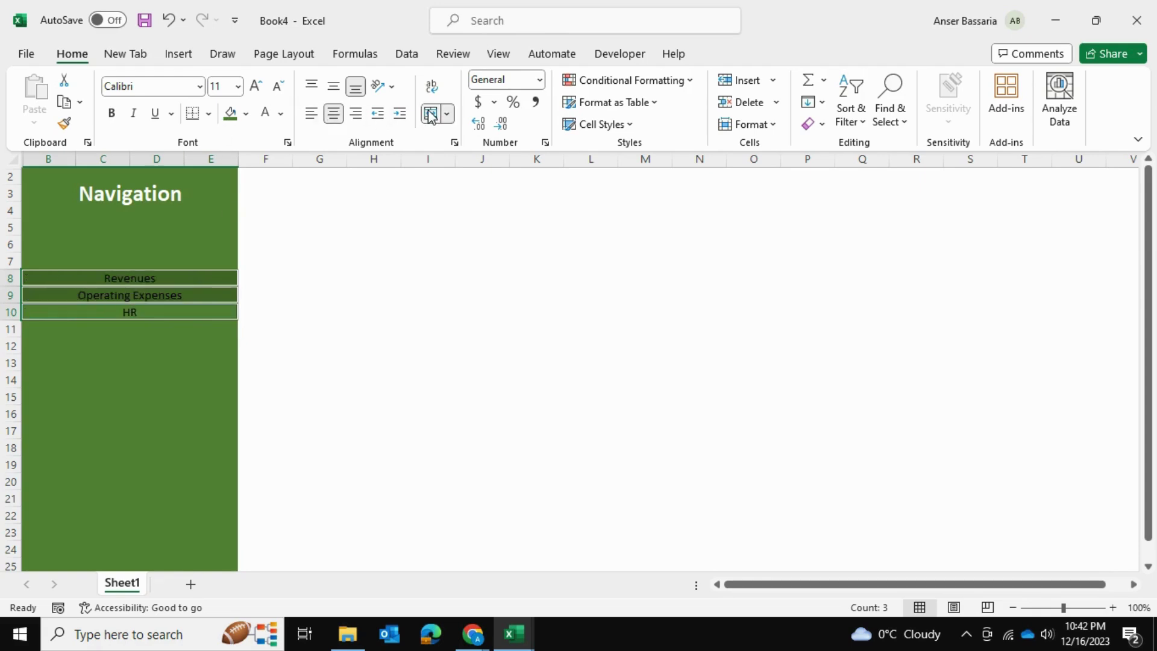
Format the Revenues, Operating Expenses and HR labels with font size 16, white font color and bold
left_click(240, 89)
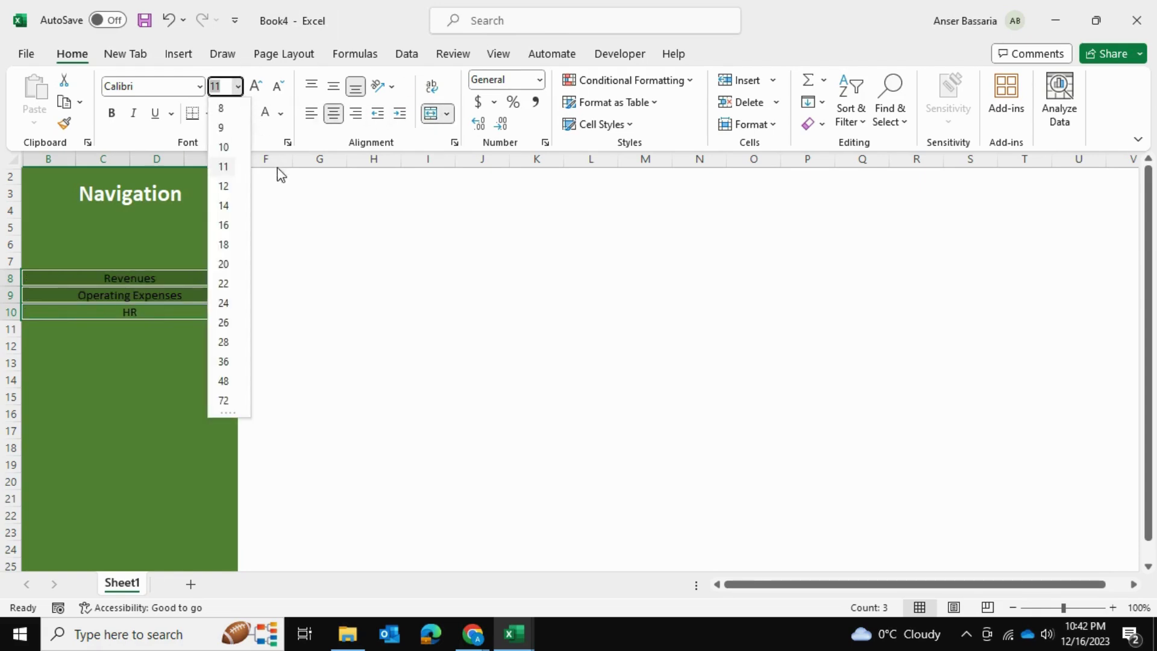
left_click(229, 226)
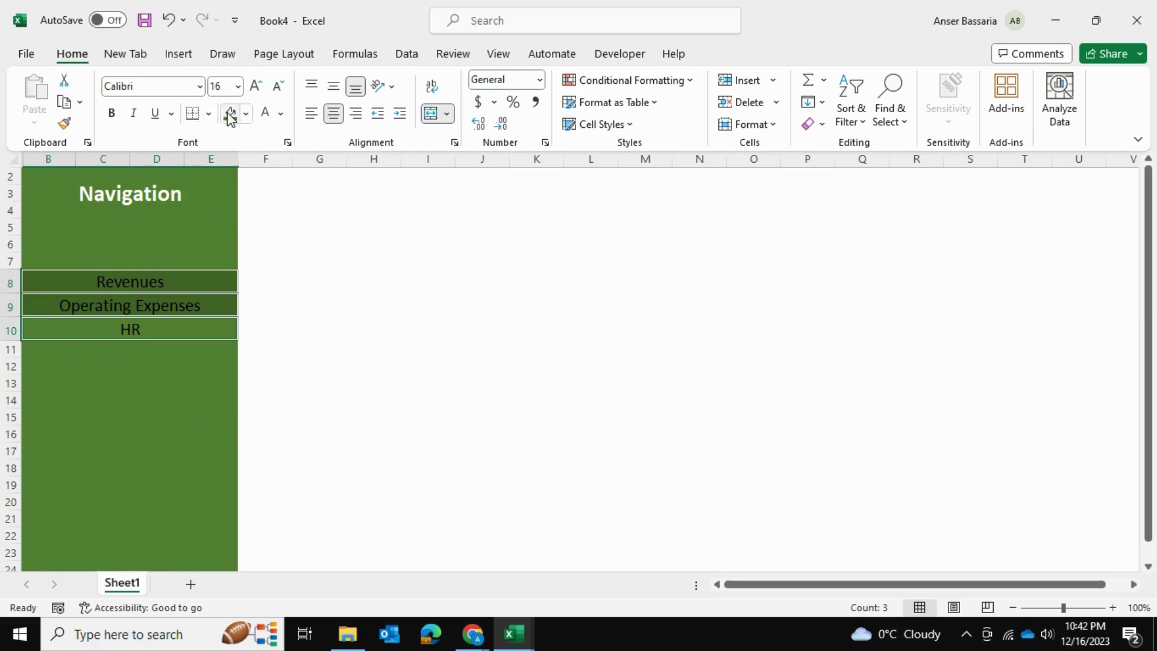
left_click(265, 113)
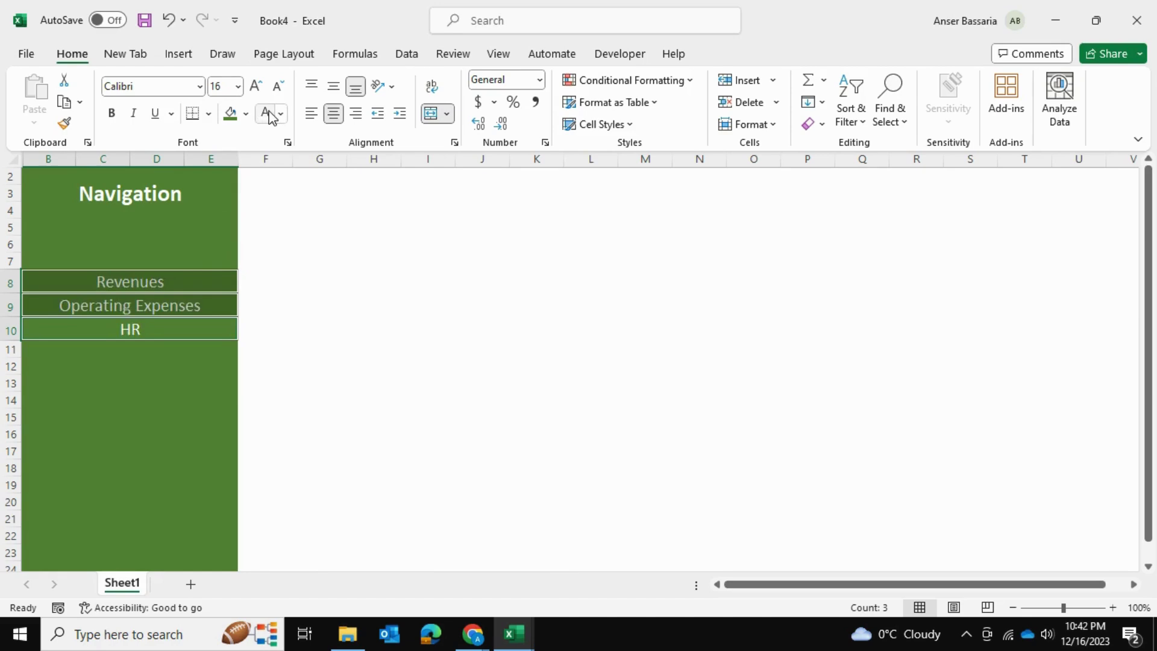
left_click(118, 117)
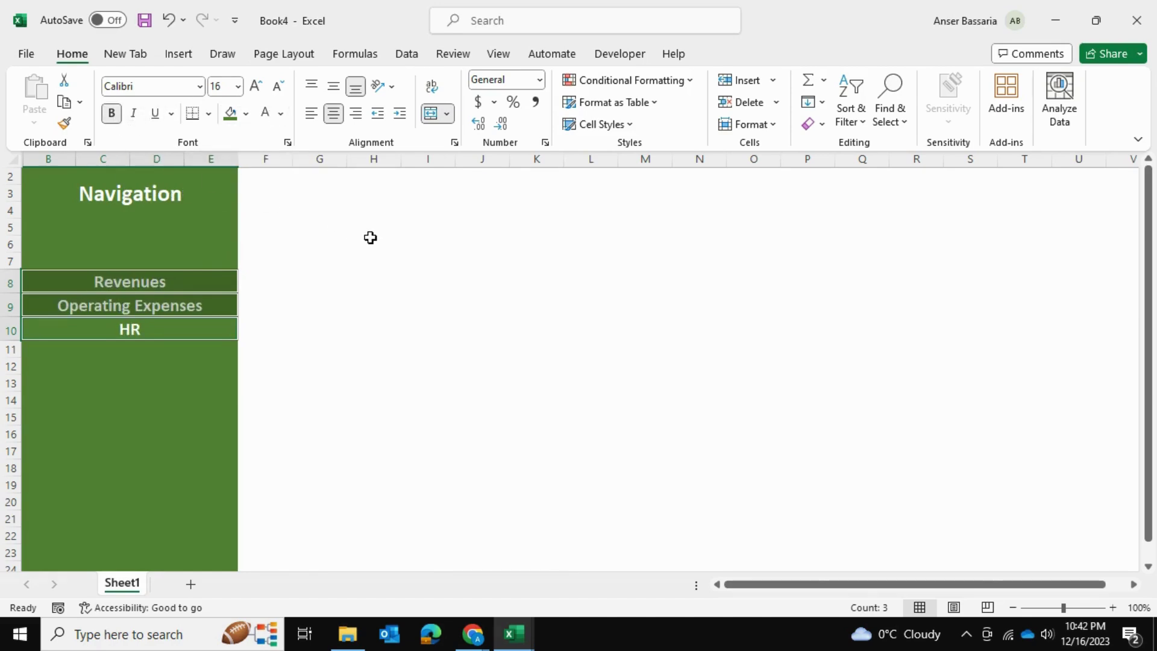
left_click(148, 282)
left_click(143, 304)
left_click(142, 330)
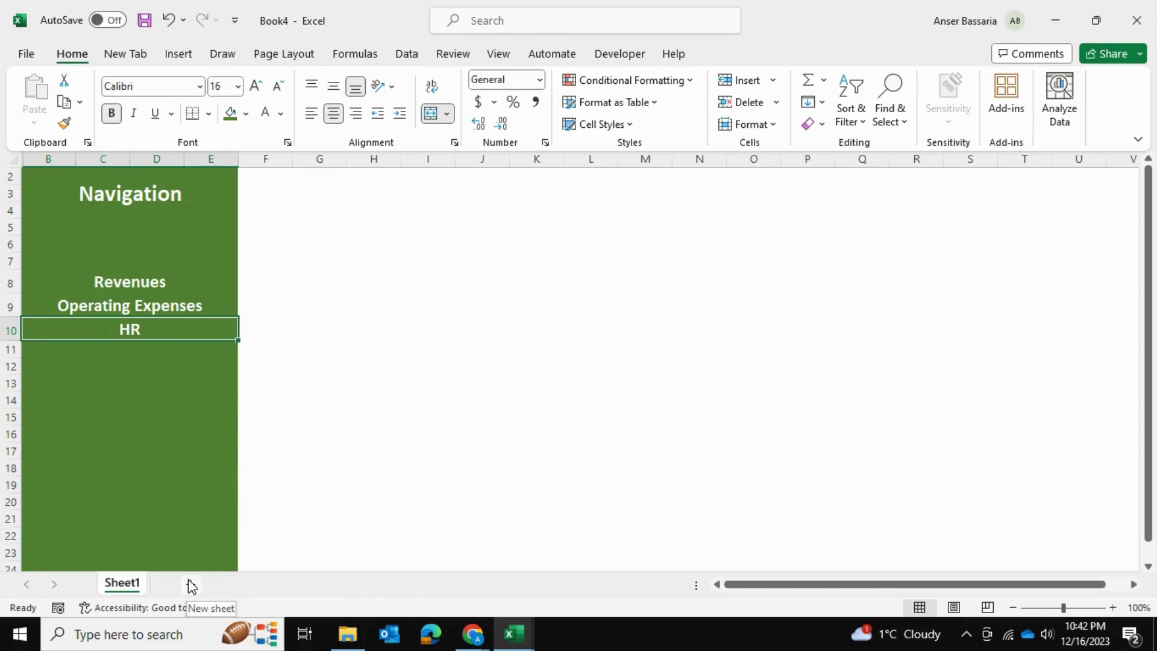
Add three new worksheets after Sheet1
mouse_move(513, 630)
left_click(193, 585)
left_click(252, 583)
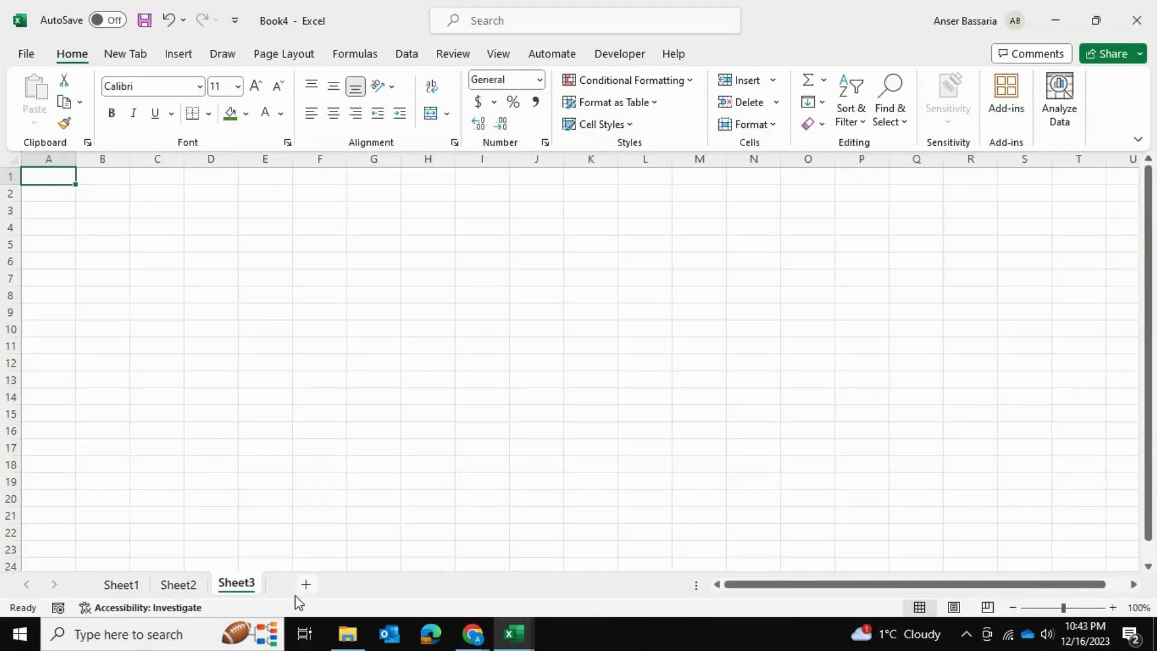
left_click(306, 585)
Rename Sheet2 as "Revenues" and Sheet3 as "Op Expenses"
double_click(191, 583)
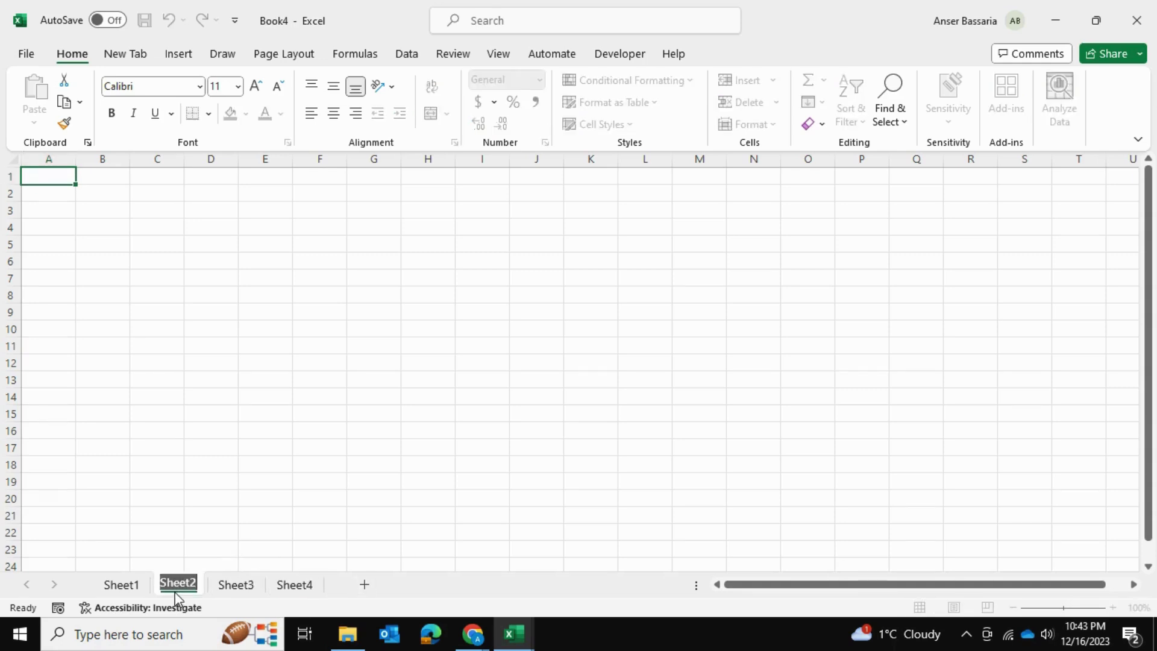
type("Reven")
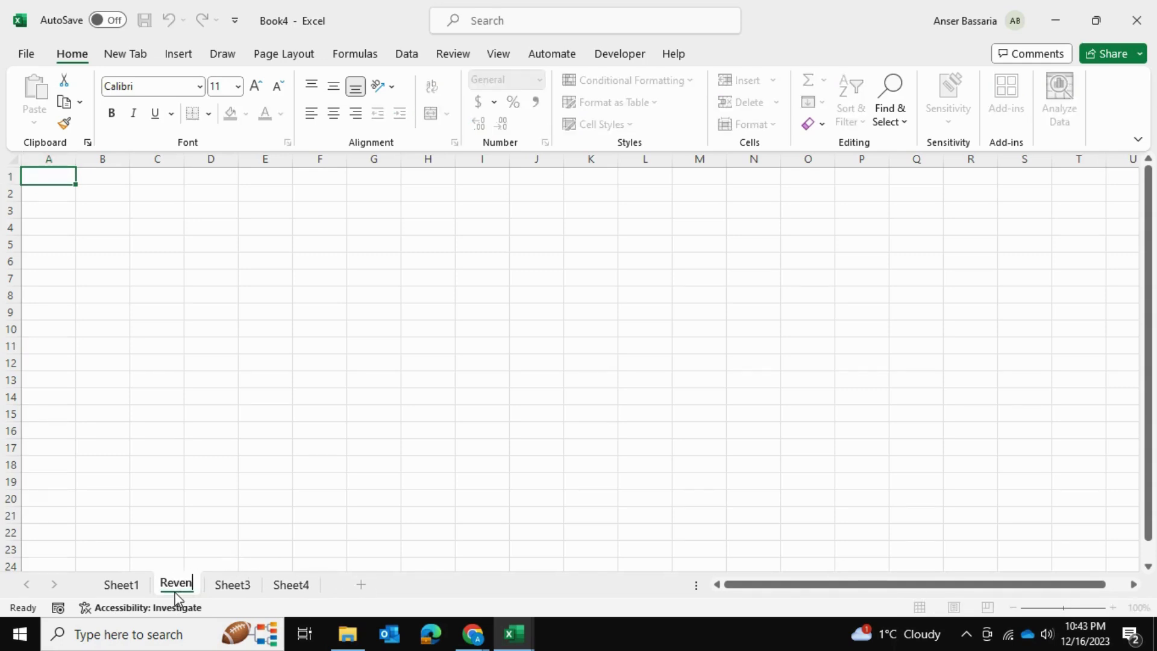
type("ues")
left_click(250, 584)
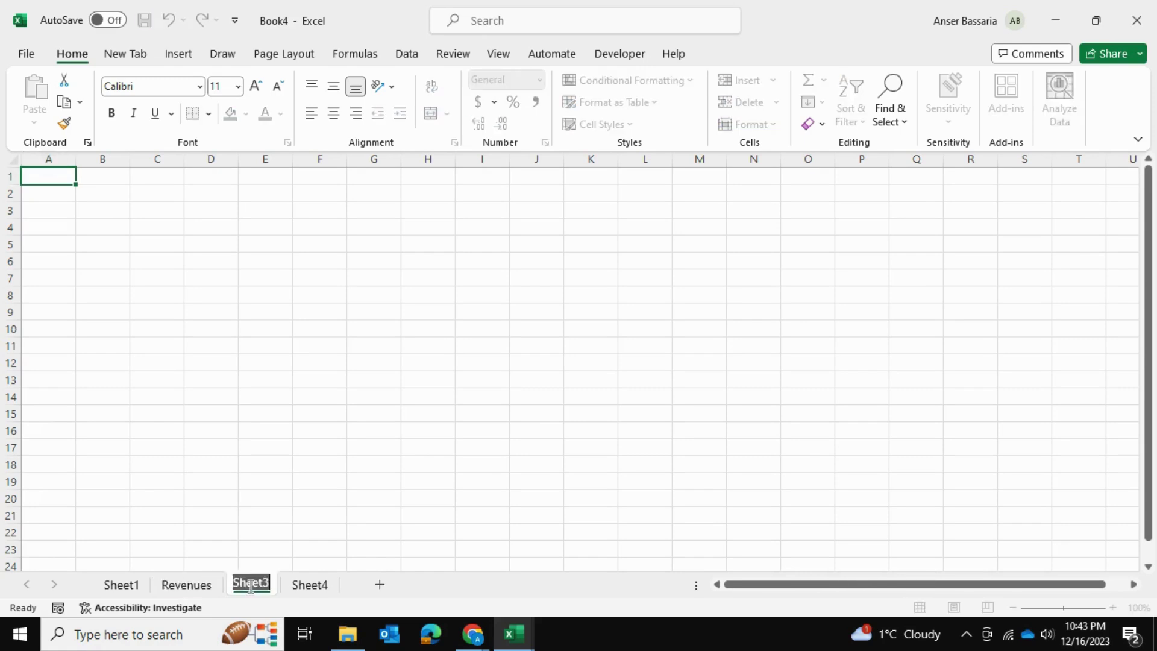
double_click(250, 583)
type("Op")
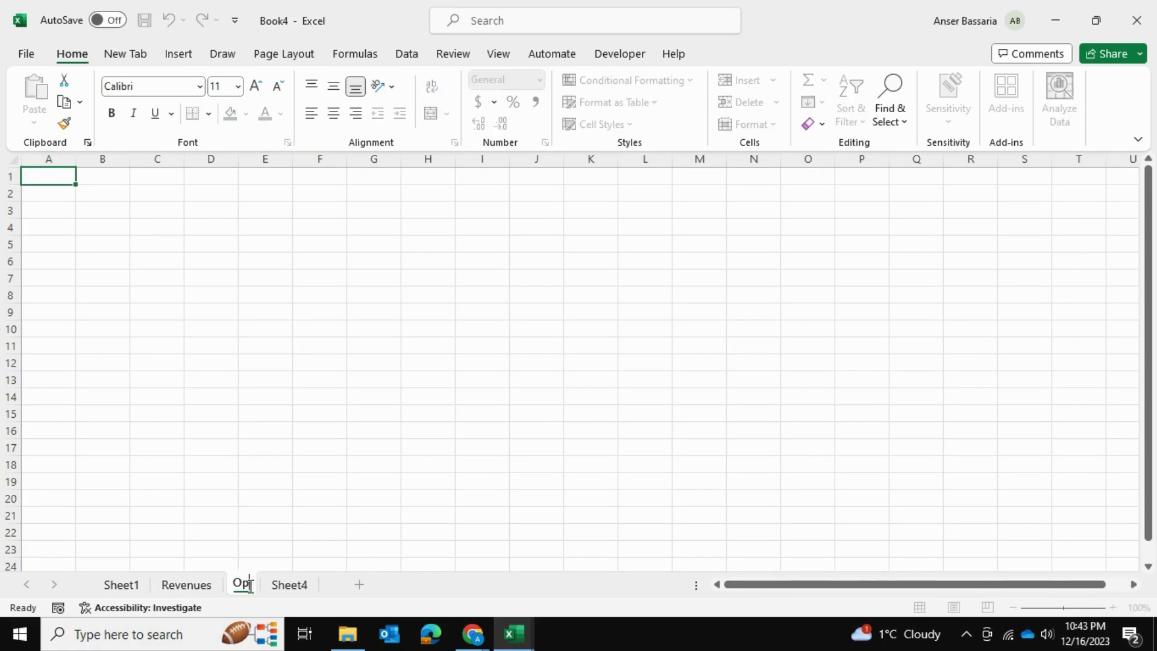
type("expenses")
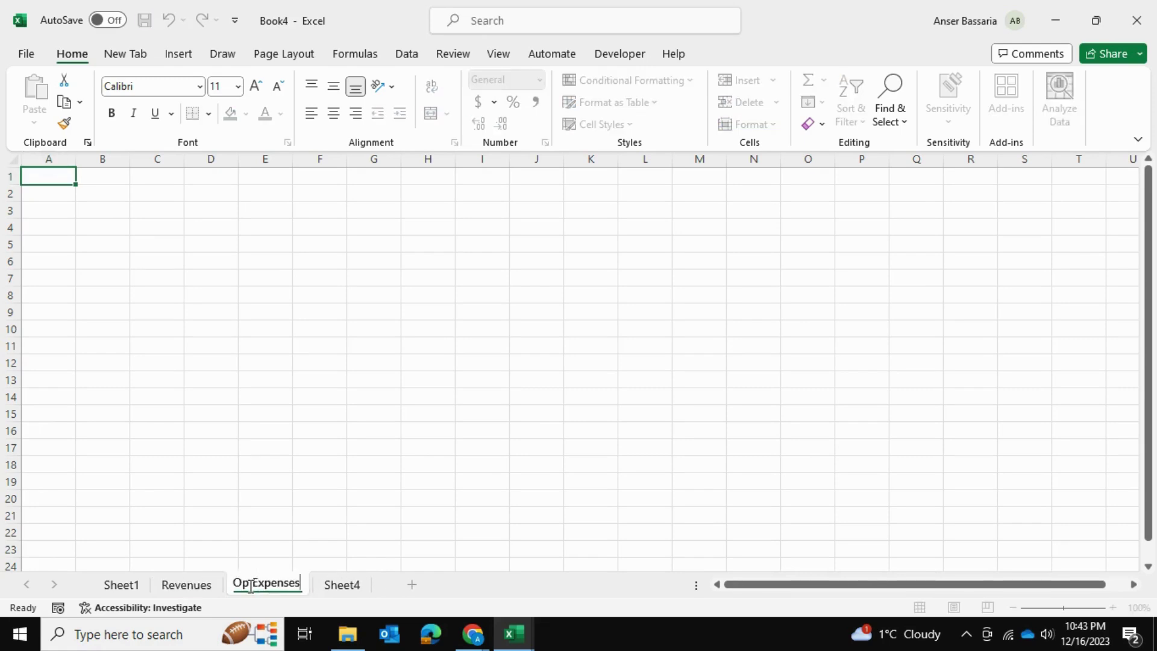
Rename Sheet4 as "HR" and Sheet1 as "Home"
left_click(331, 584)
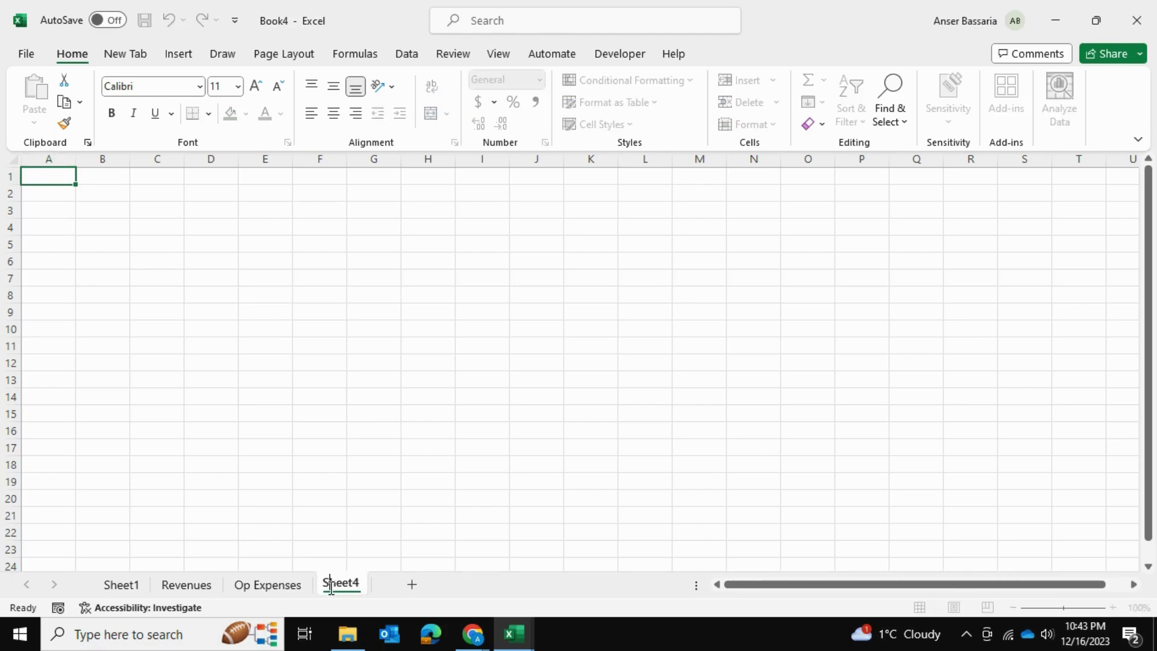
double_click(340, 583)
type("HR")
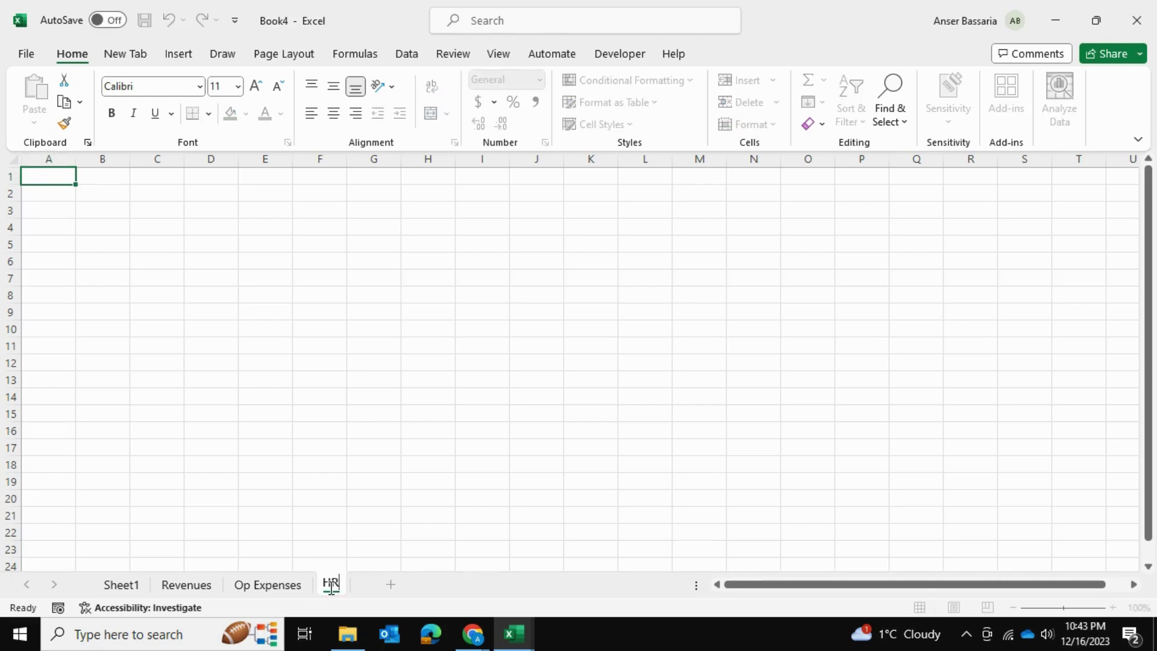
left_click(121, 583)
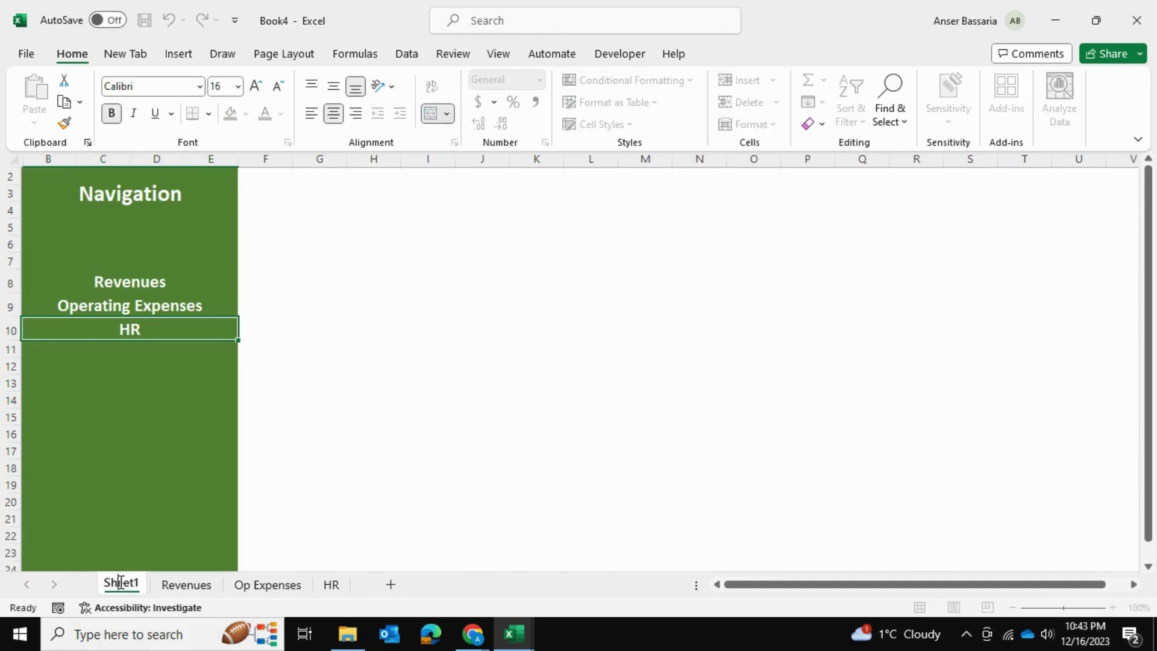
double_click(119, 582)
type("Home")
key("Return")
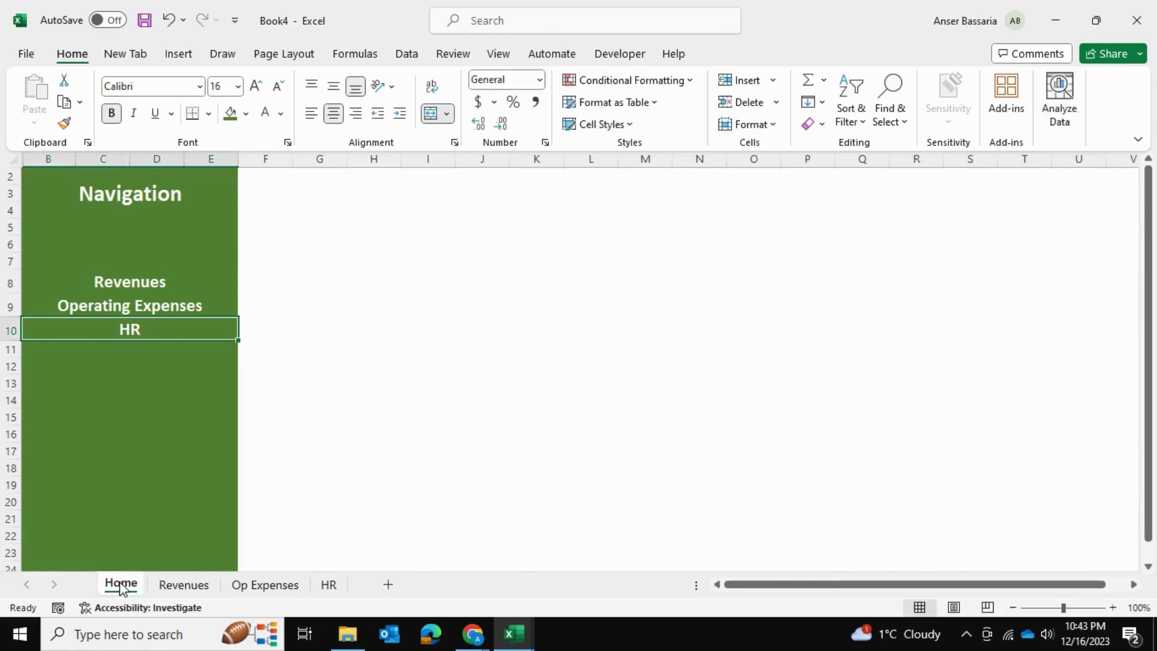
Try to move the Revenues, Operating Expenses and HR labels down one row
left_click(153, 285)
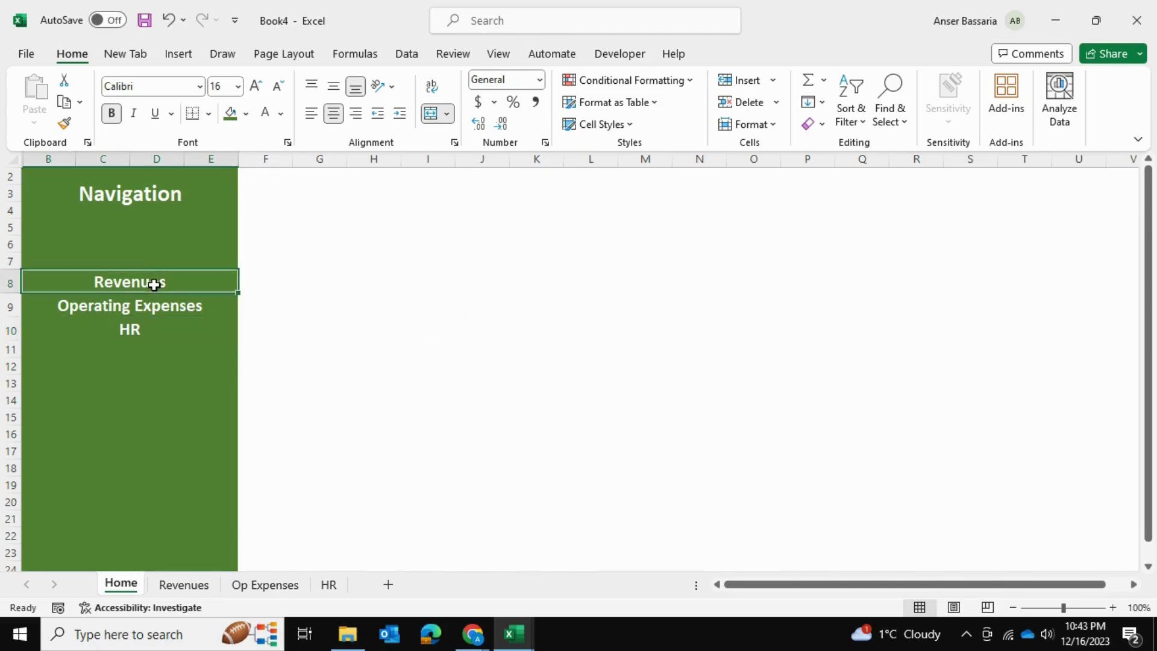
left_click(326, 327)
left_click_drag(176, 279, 171, 359)
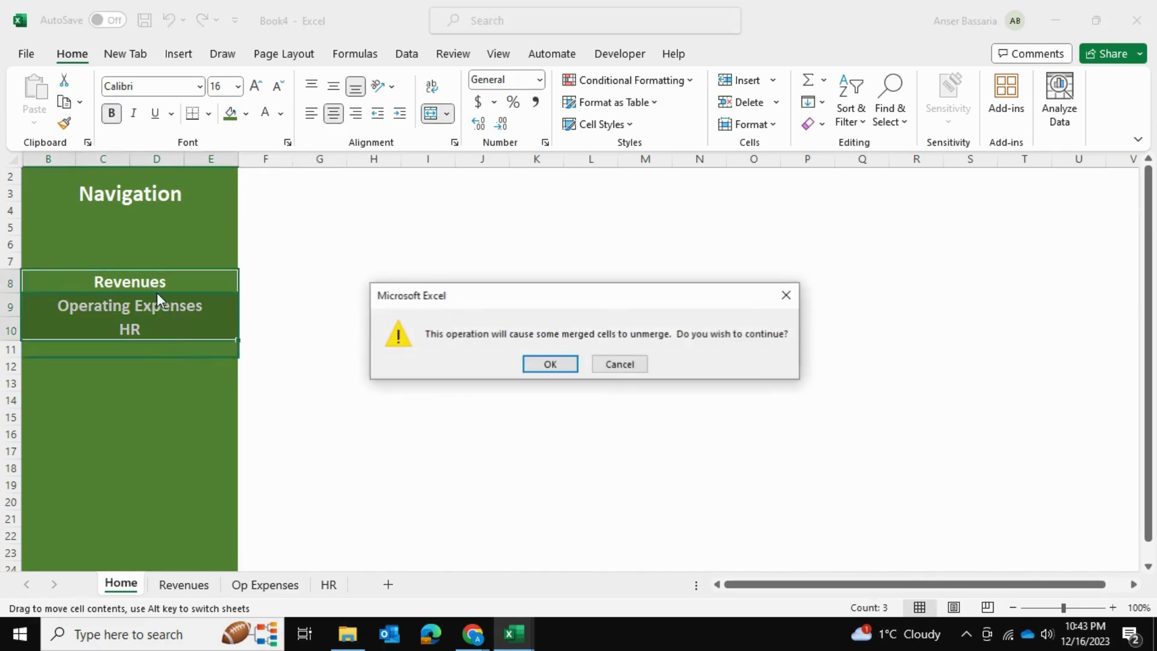
left_click(550, 364)
key("ctrl+z")
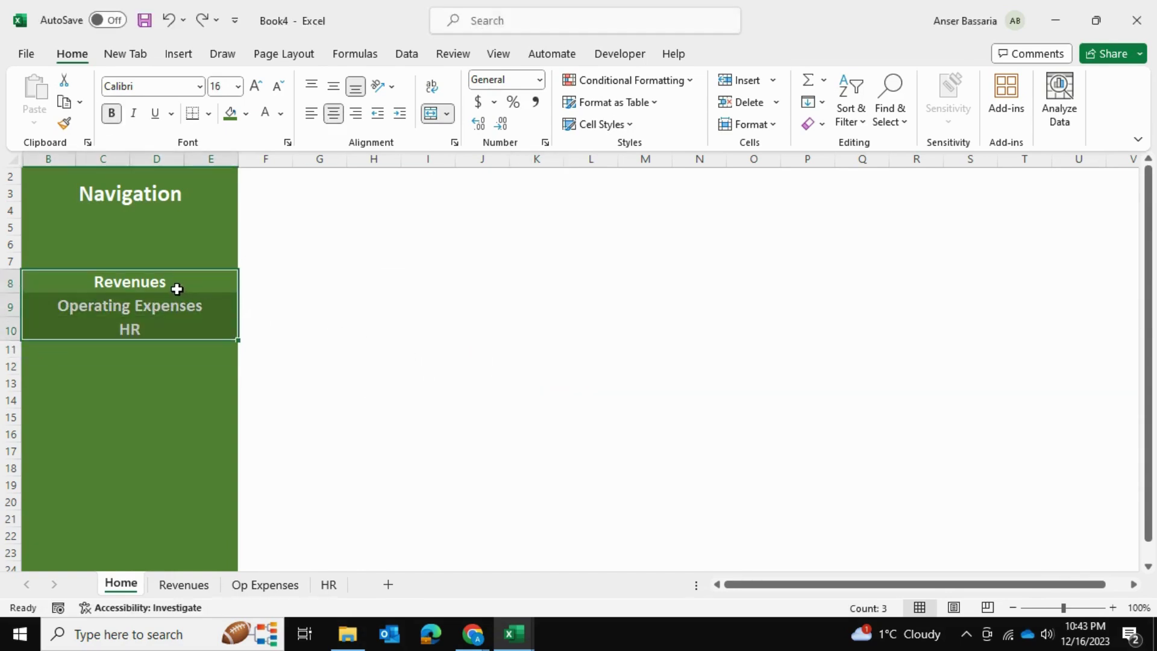
Add a "Home" label in row 7 above Revenues, merged and centered, with font size 16, white font color and bold like the other labels
left_click(136, 259)
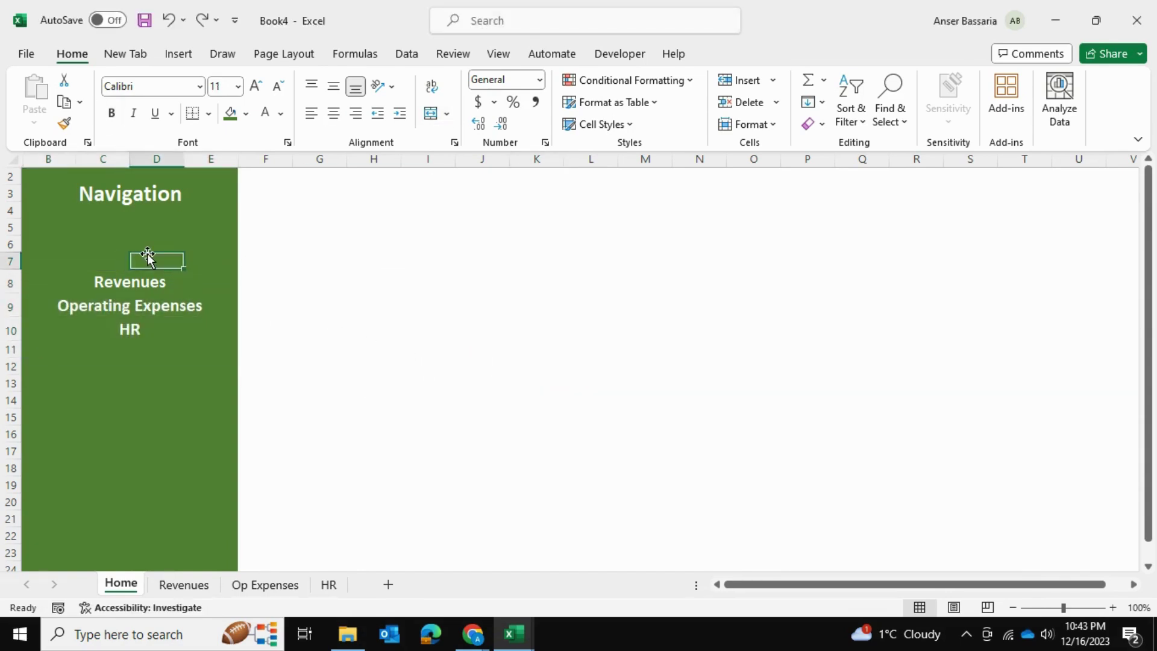
type("Home")
left_click(301, 268)
left_click(175, 267)
left_click(174, 291)
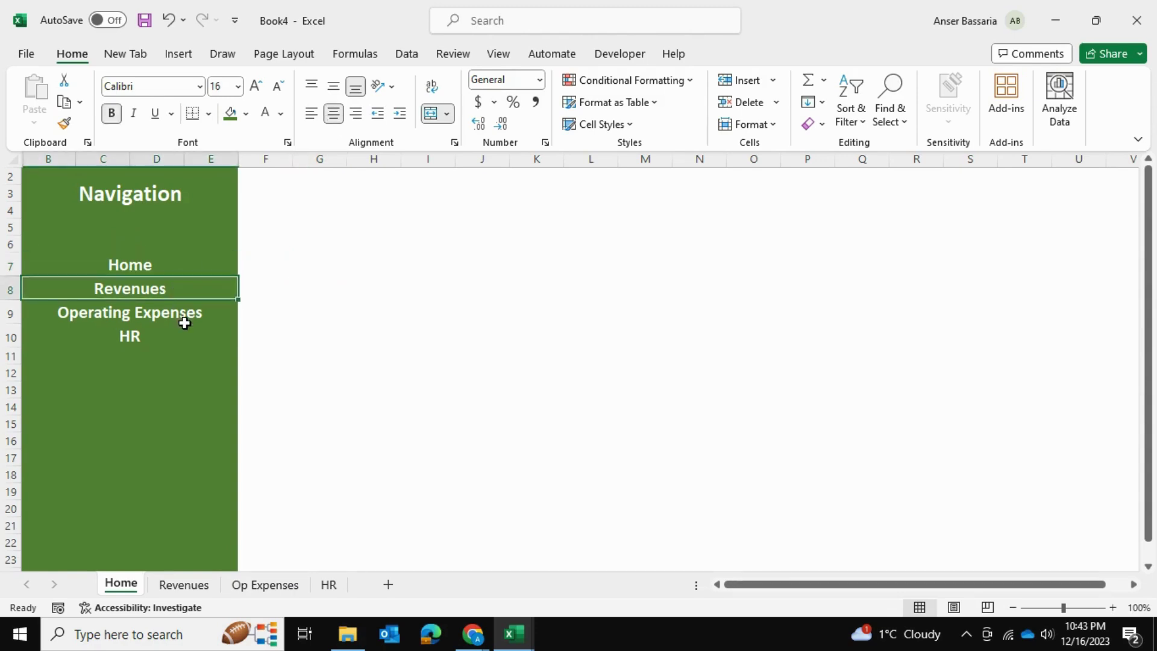
left_click(181, 320)
left_click(171, 336)
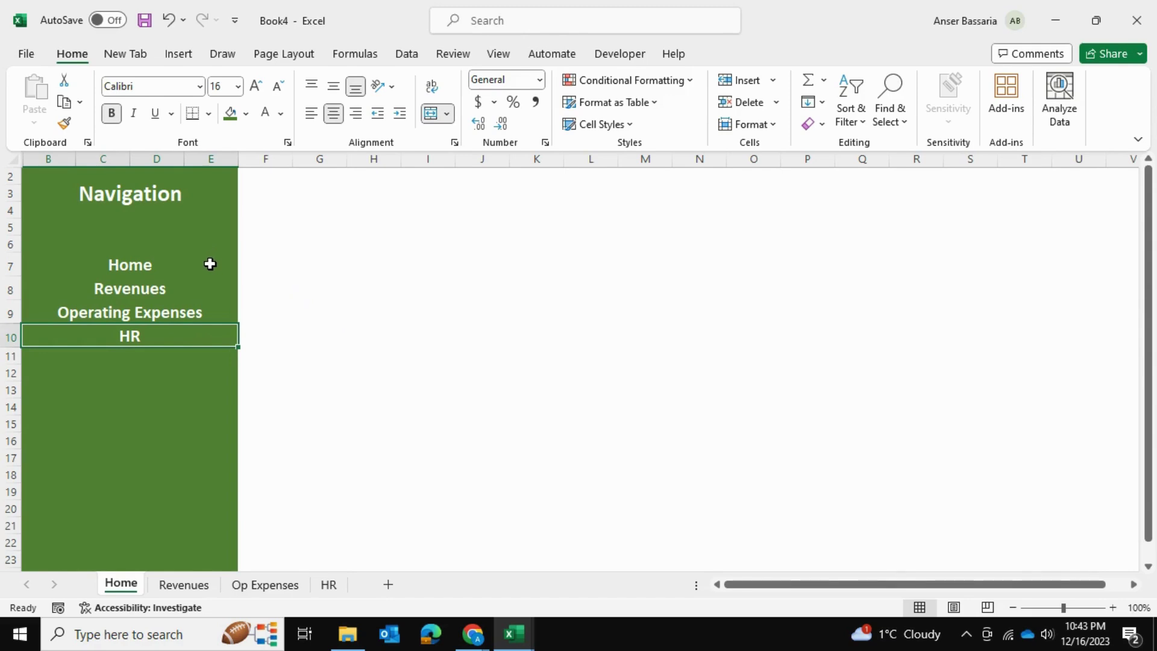
Highlight the Home label on the Home sheet with a white fill and black font color
left_click(190, 263)
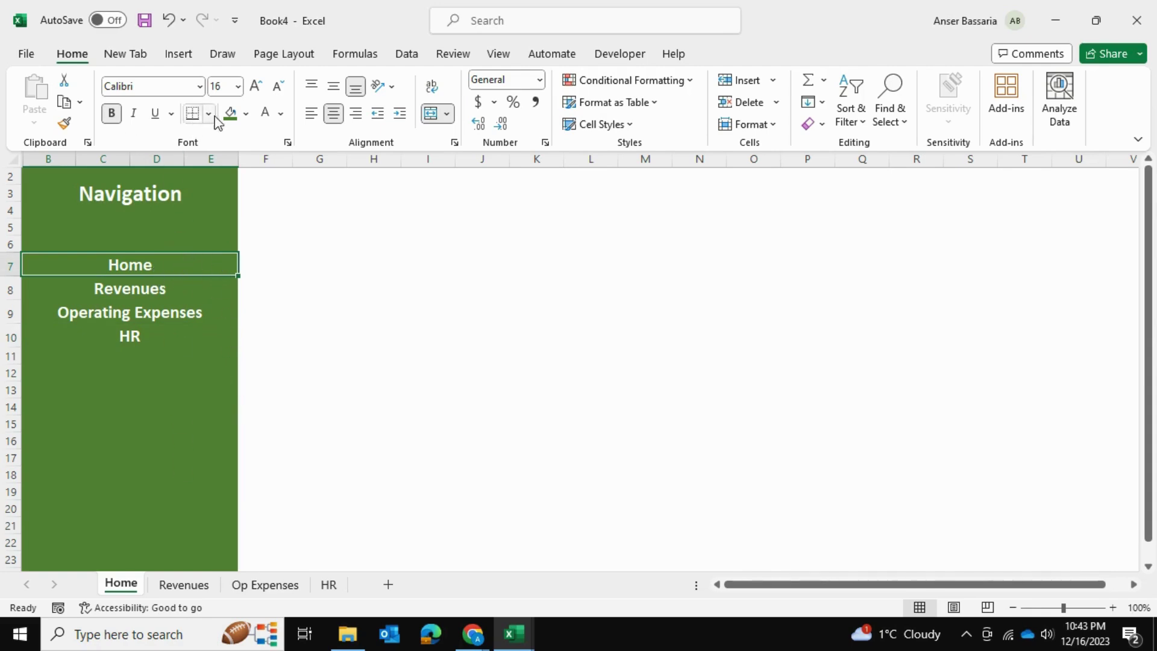
left_click(246, 113)
left_click(228, 155)
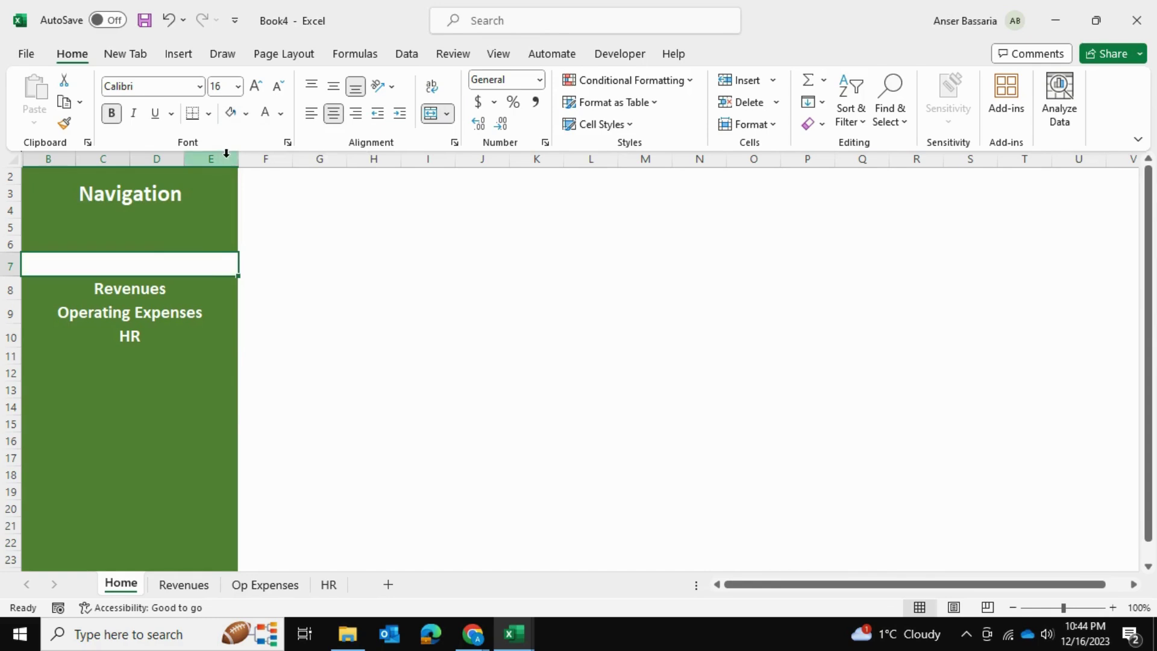
left_click(302, 261)
left_click(222, 266)
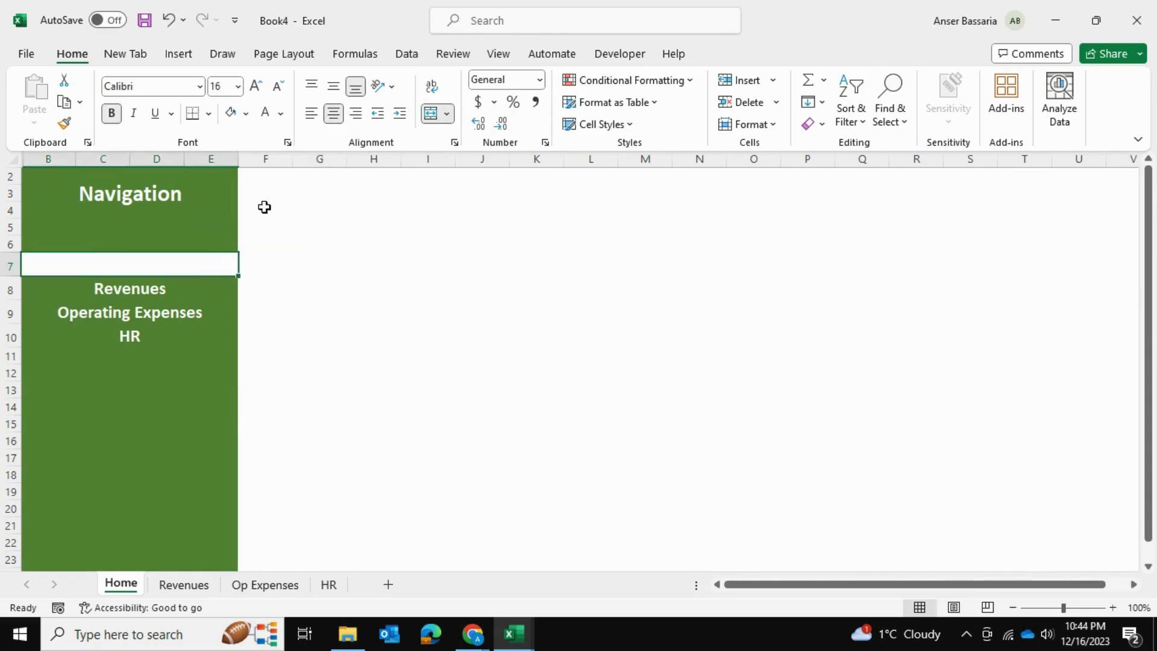
left_click(281, 113)
left_click(277, 207)
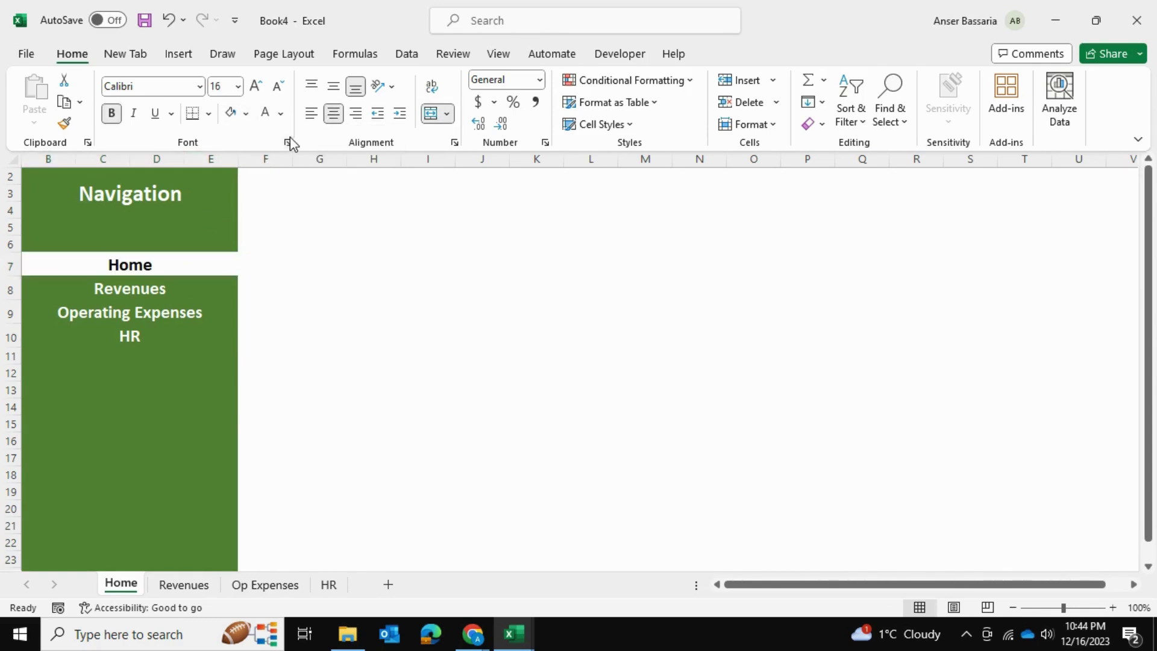
left_click(334, 231)
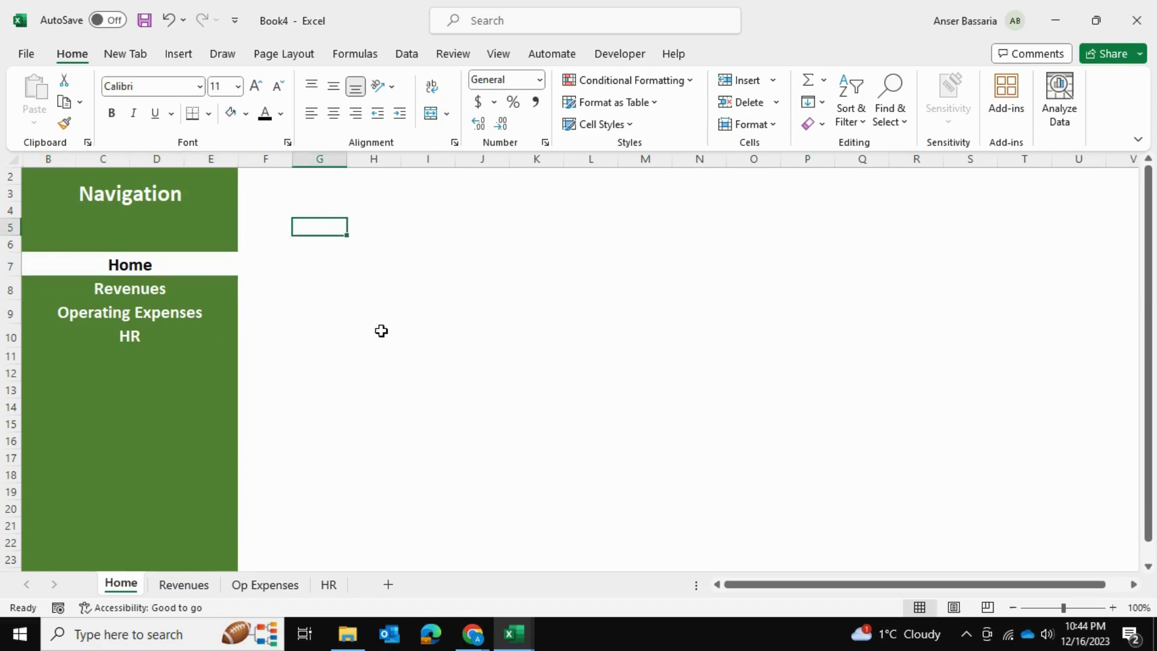
left_click(477, 420)
left_click(422, 269)
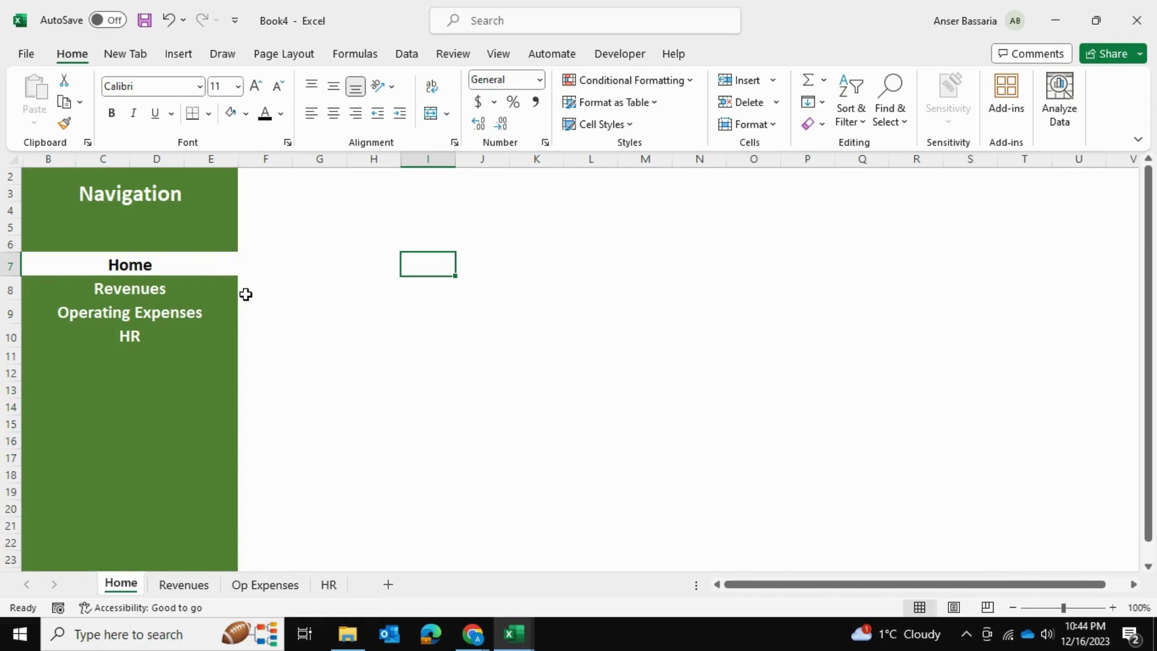
key("Left")
key("Left")
key("Down")
key("Down")
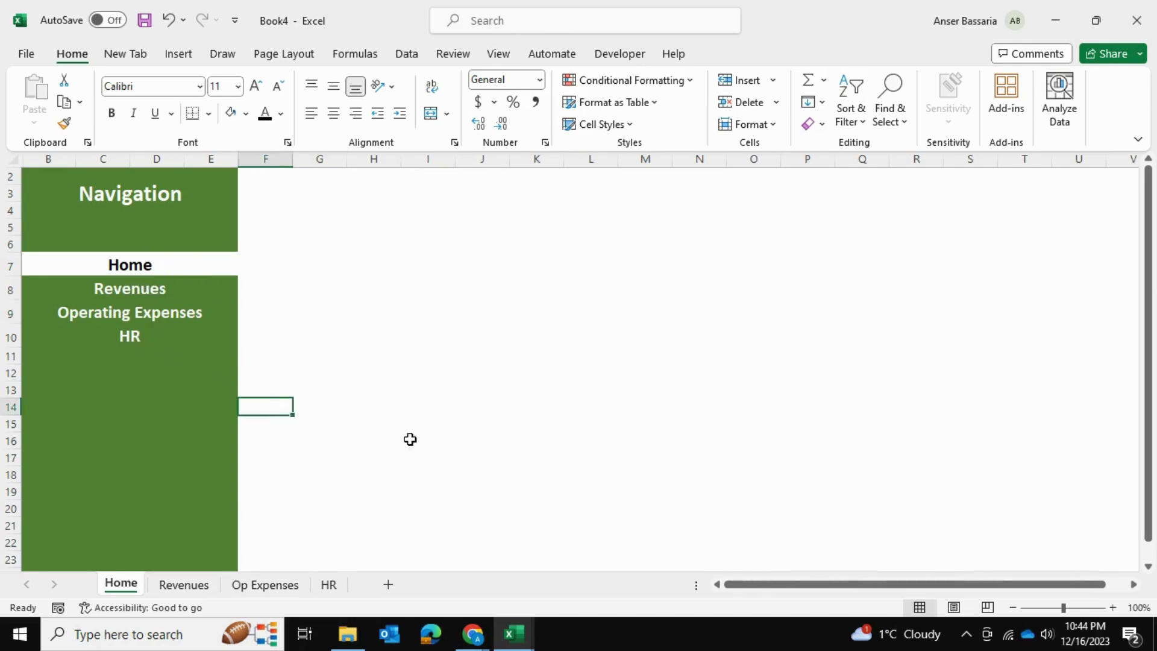
Look at the finished navigation sidebar in the open Book3 workbook and return to Book4
left_click(530, 631)
mouse_move(378, 575)
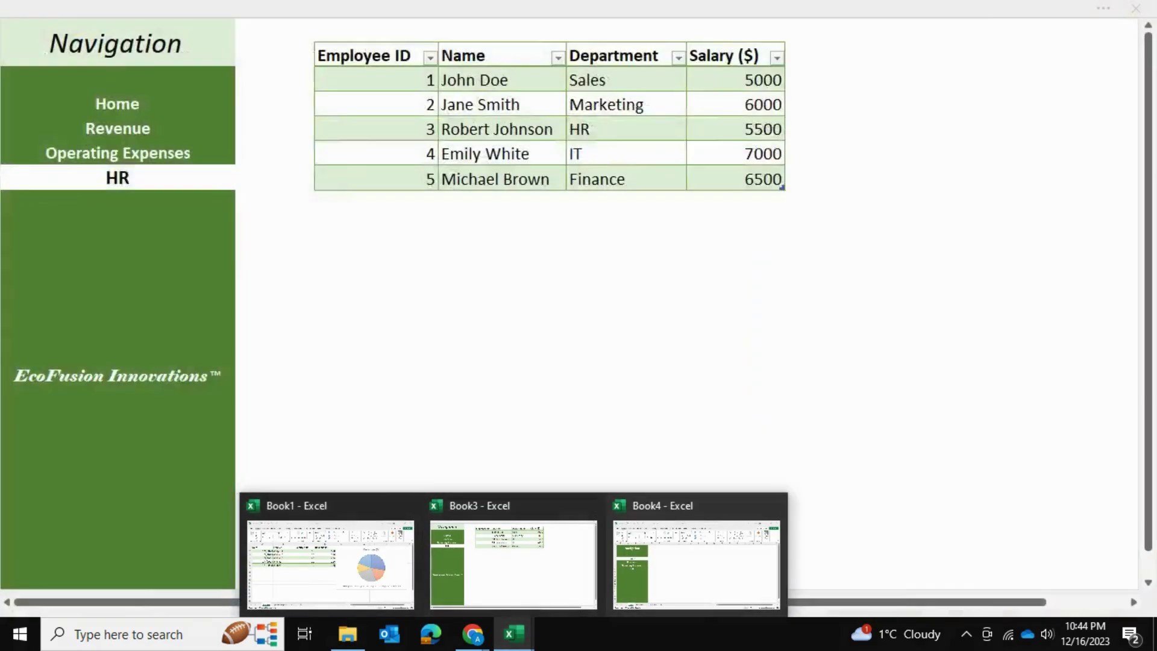
left_click(696, 566)
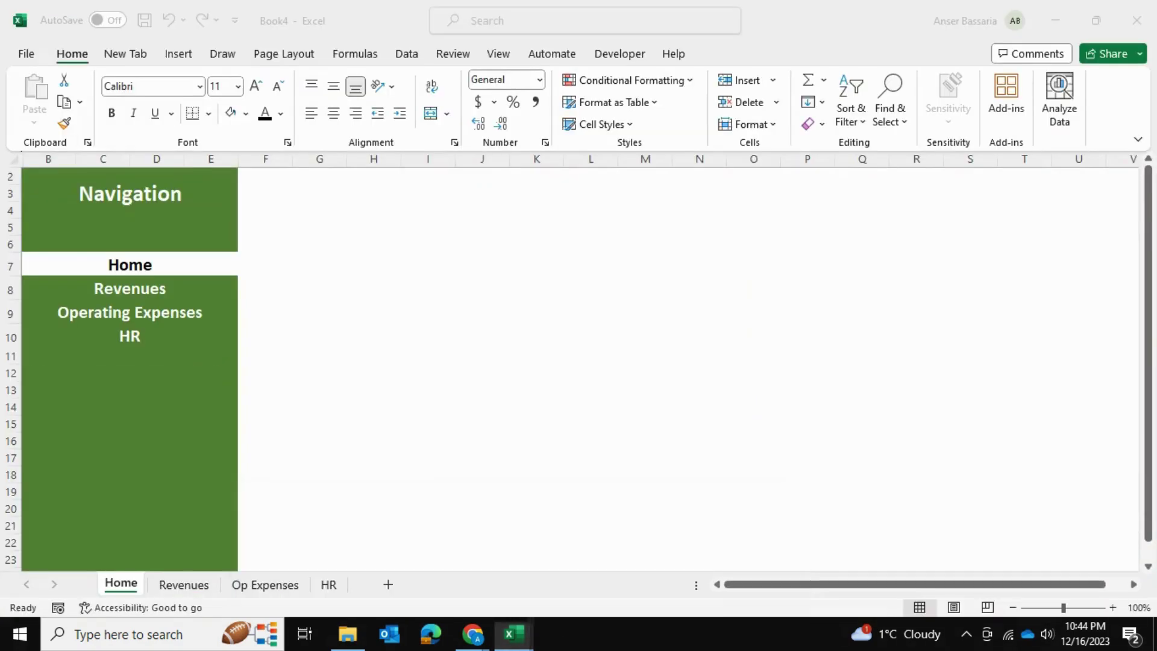
Hyperlink the Revenues label to cell A1 of the Revenues sheet and the Operating Expenses label to cell A1 of the Op Expenses sheet
right_click(143, 287)
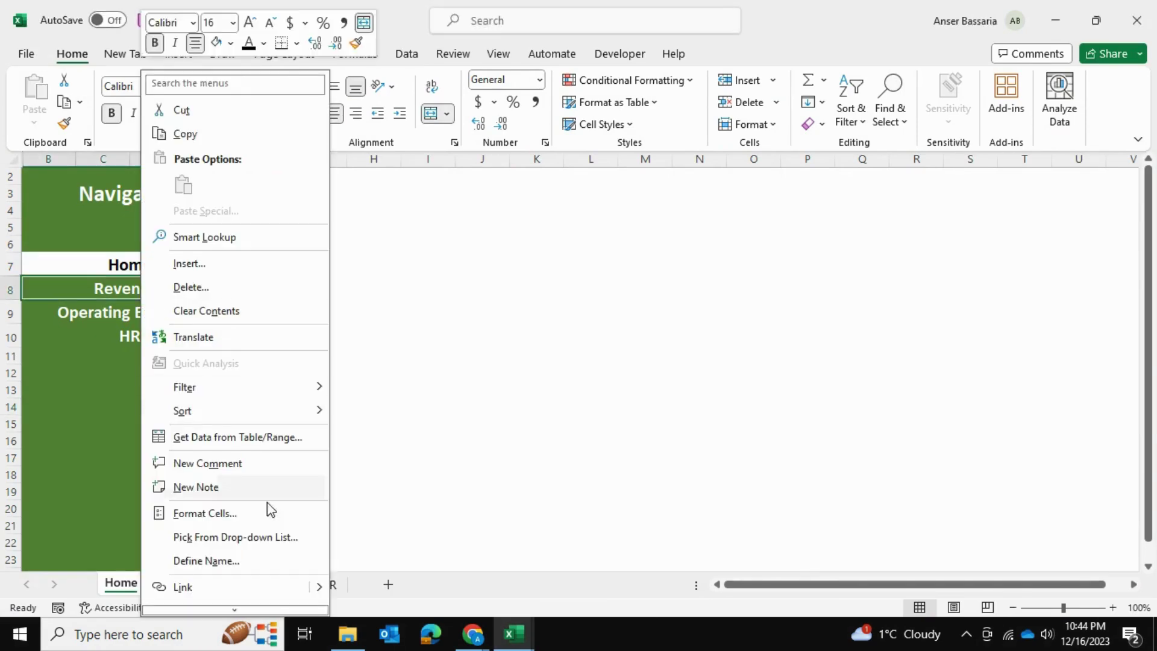
left_click(196, 588)
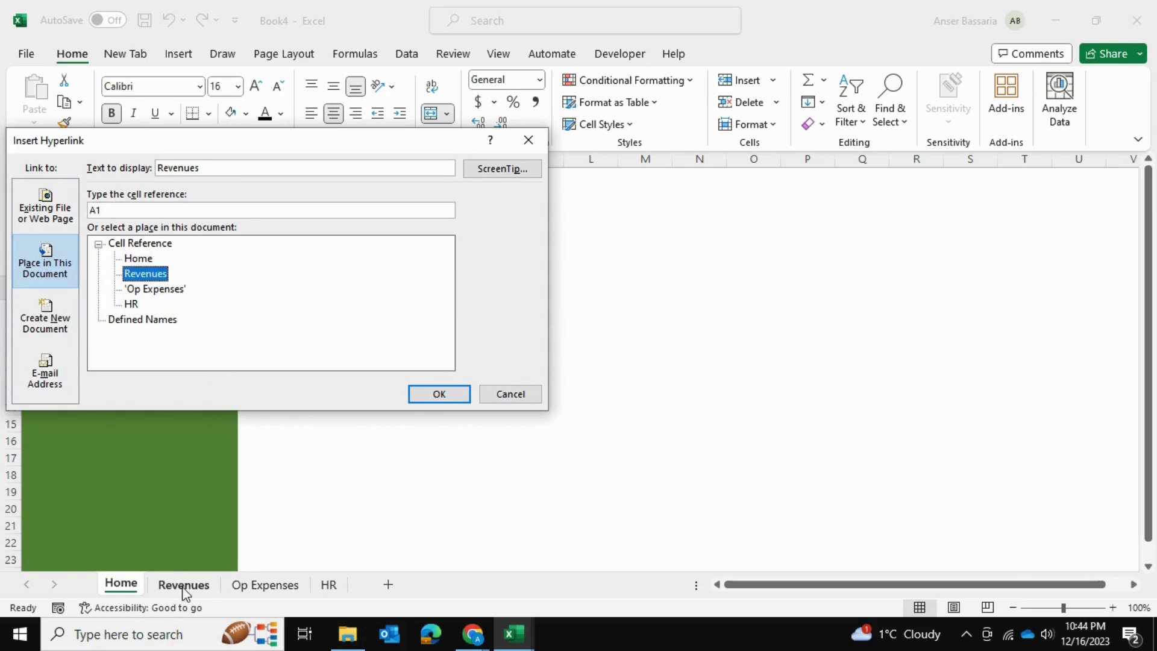
left_click(439, 393)
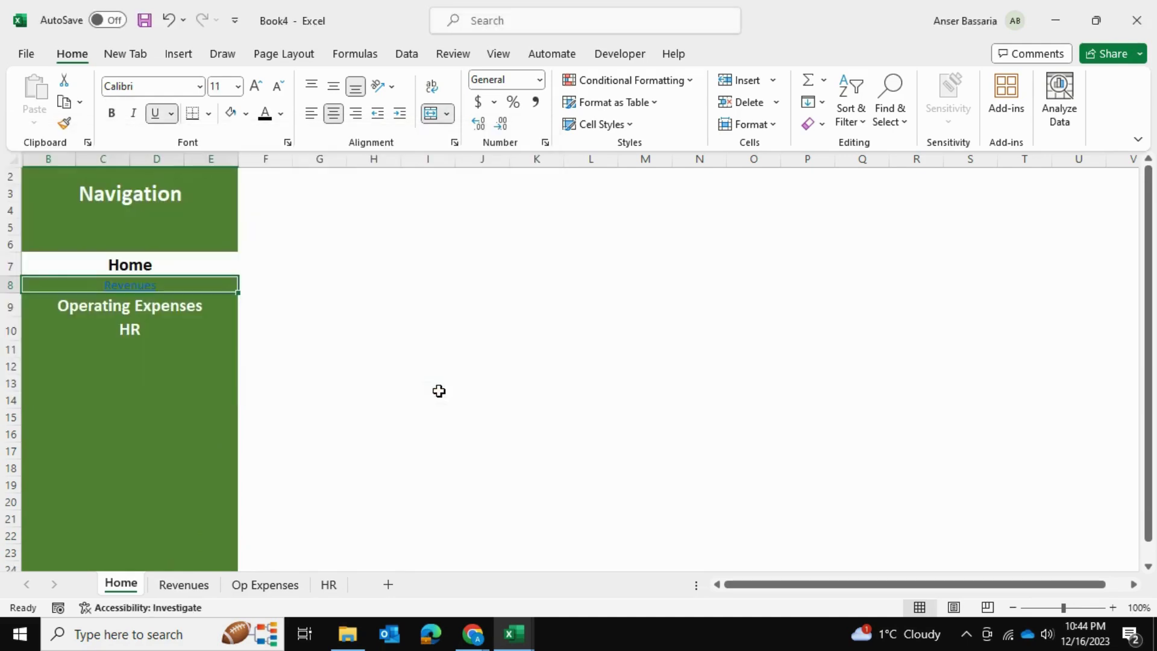
right_click(143, 312)
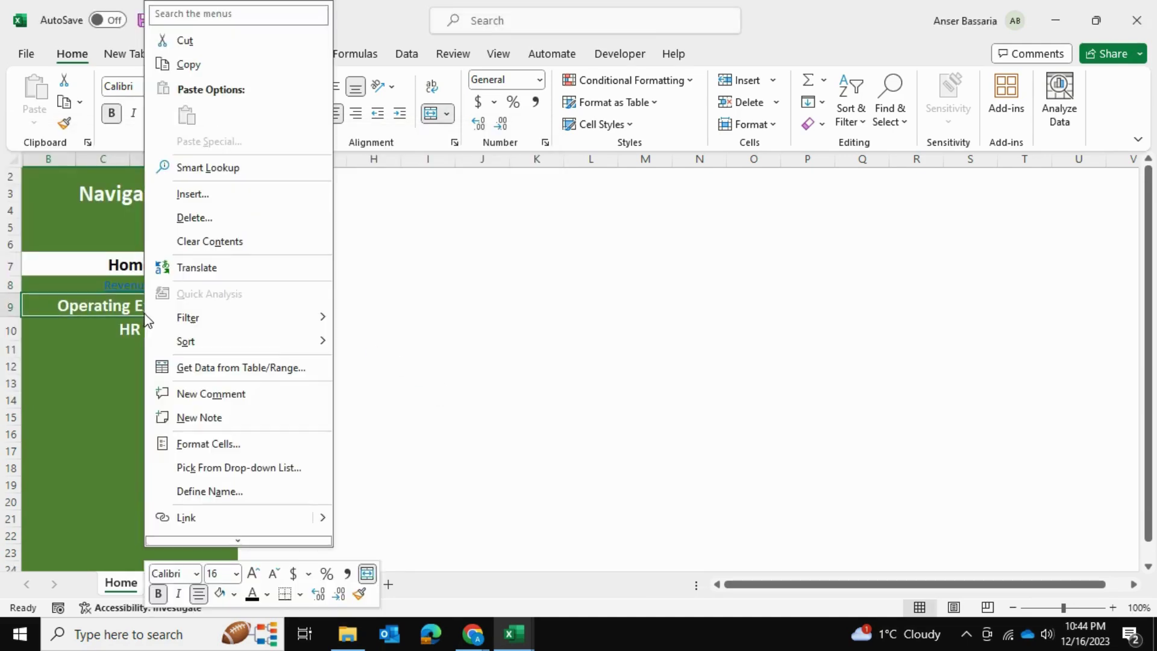
left_click(251, 516)
left_click(156, 292)
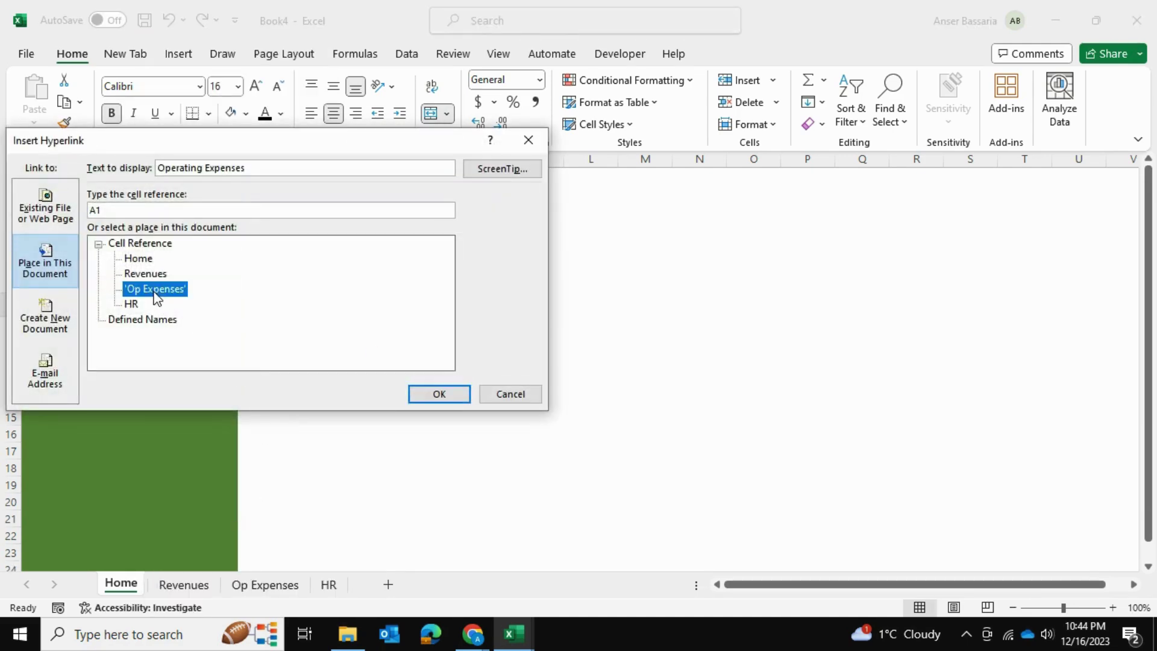
left_click(432, 393)
Hyperlink the HR label to cell A1 of the HR sheet in this workbook
right_click(133, 325)
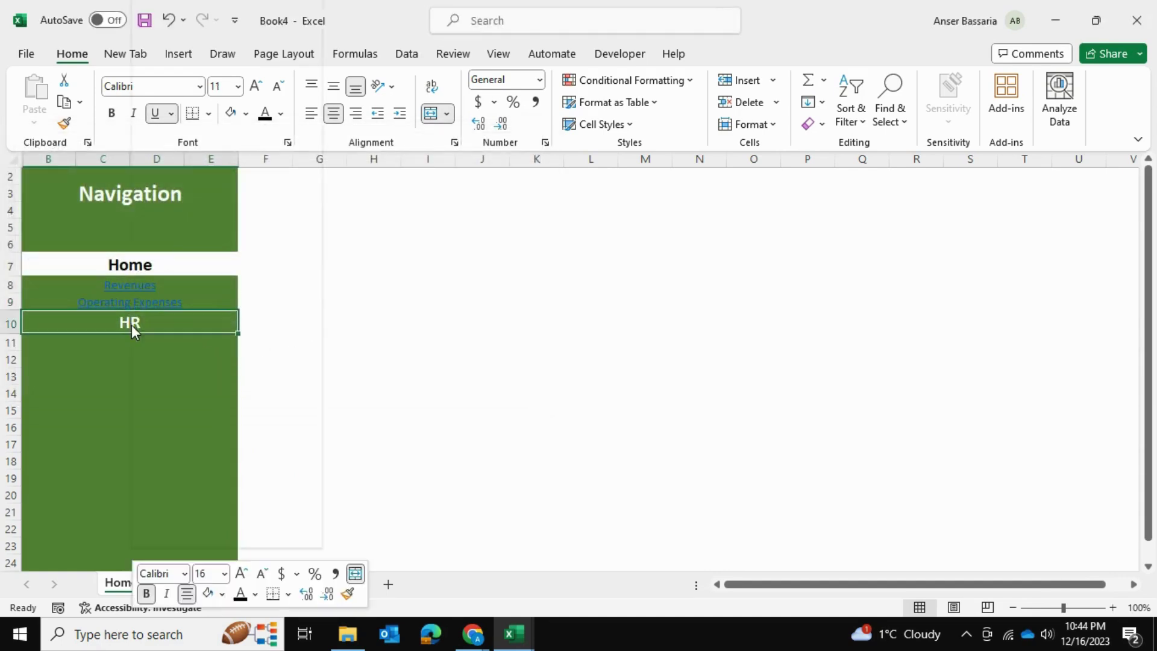
left_click(200, 519)
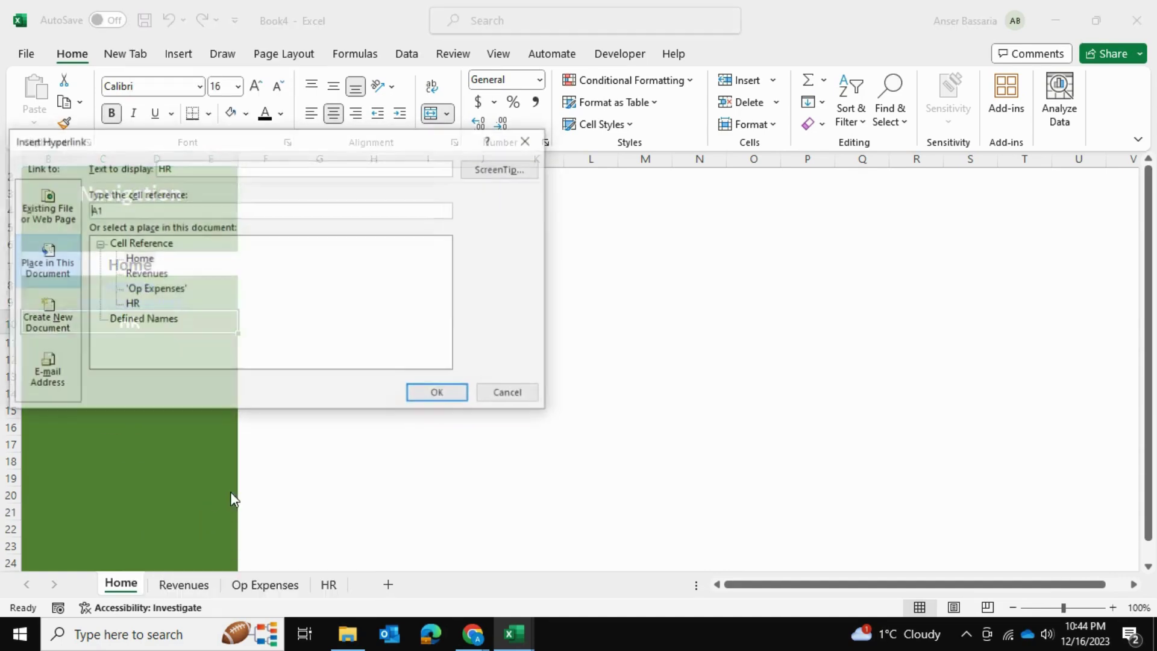
left_click(422, 393)
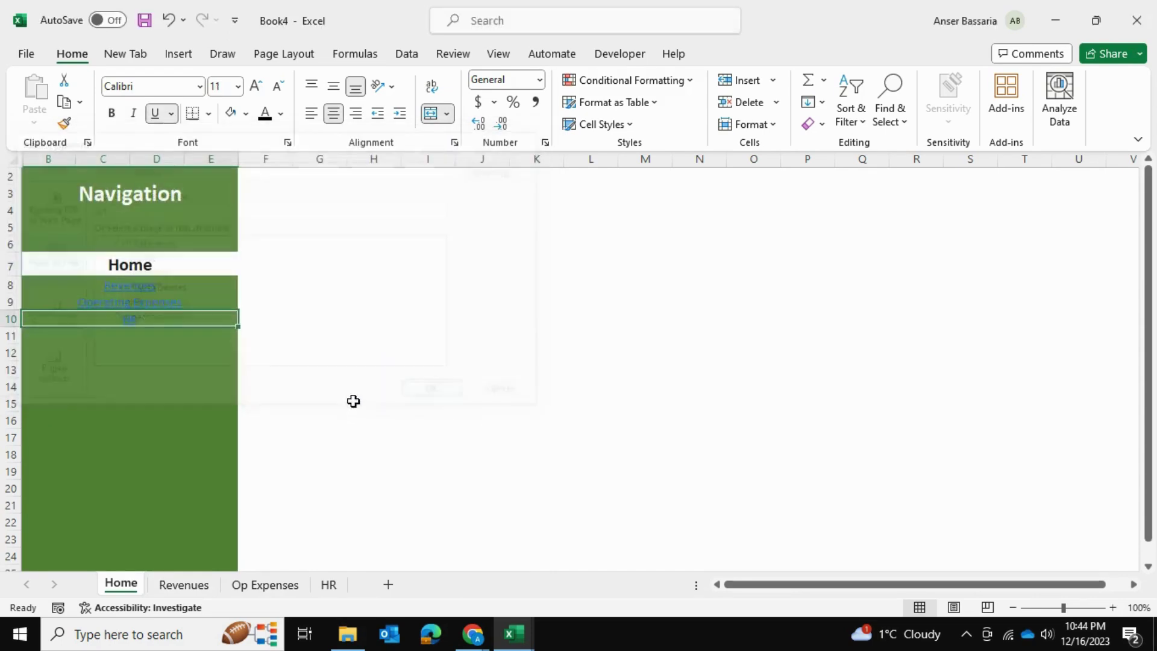
Remove the underline from the three linked labels and format them bold with white font color and font size 14
left_click_drag(198, 287, 200, 320)
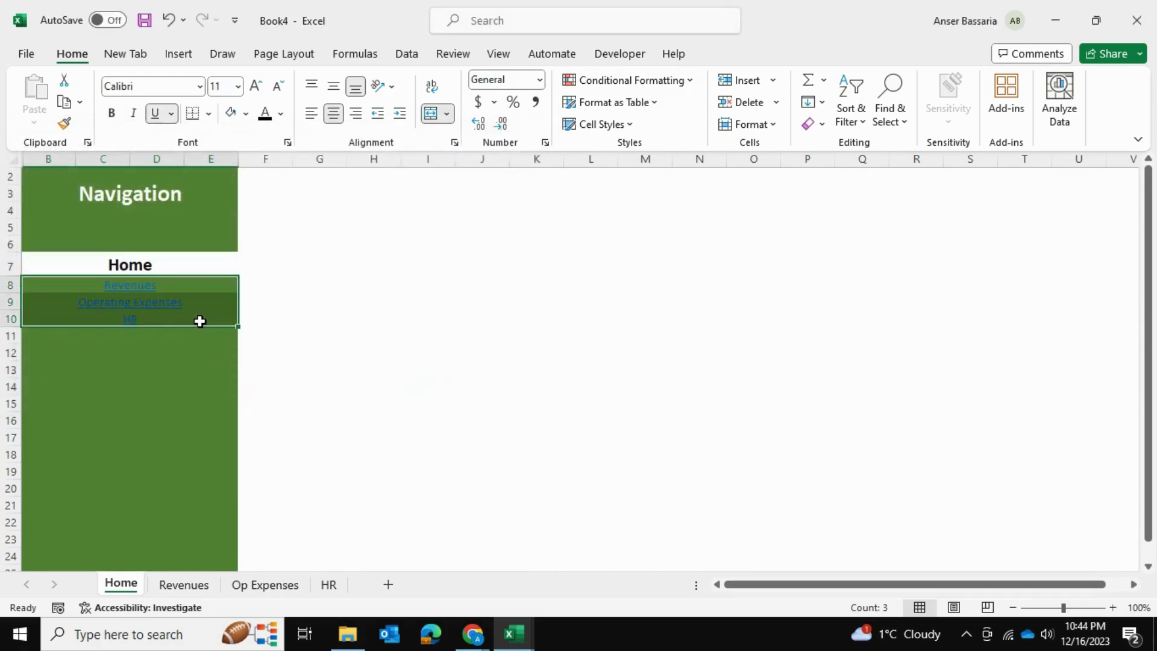
left_click(155, 113)
left_click(112, 113)
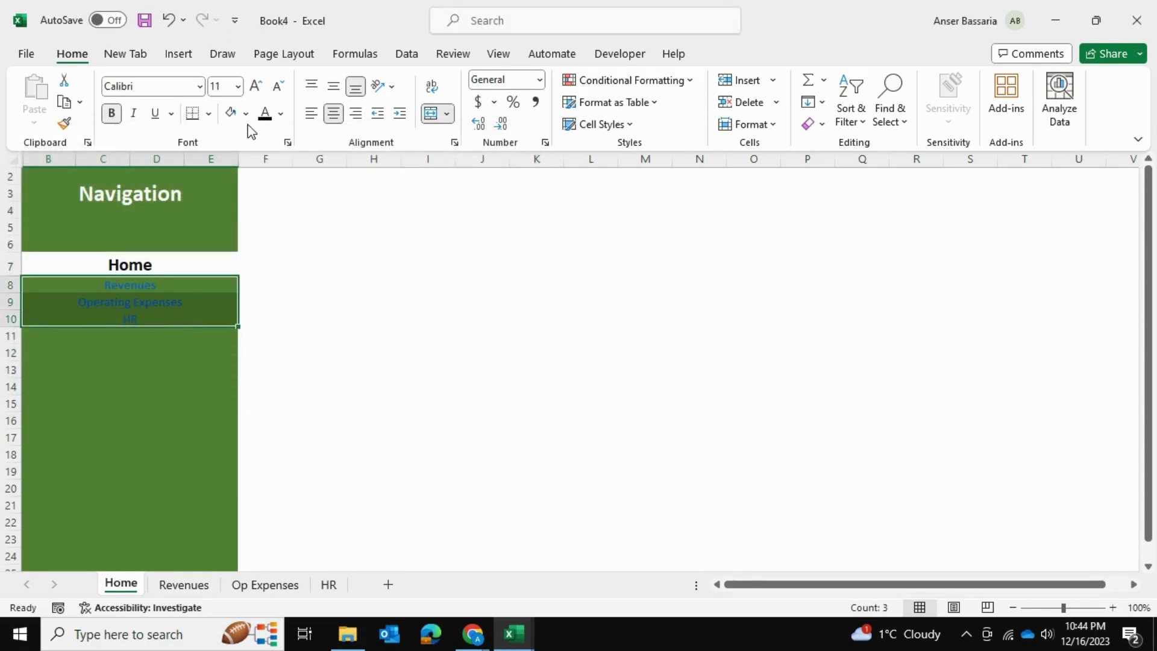
left_click(231, 115)
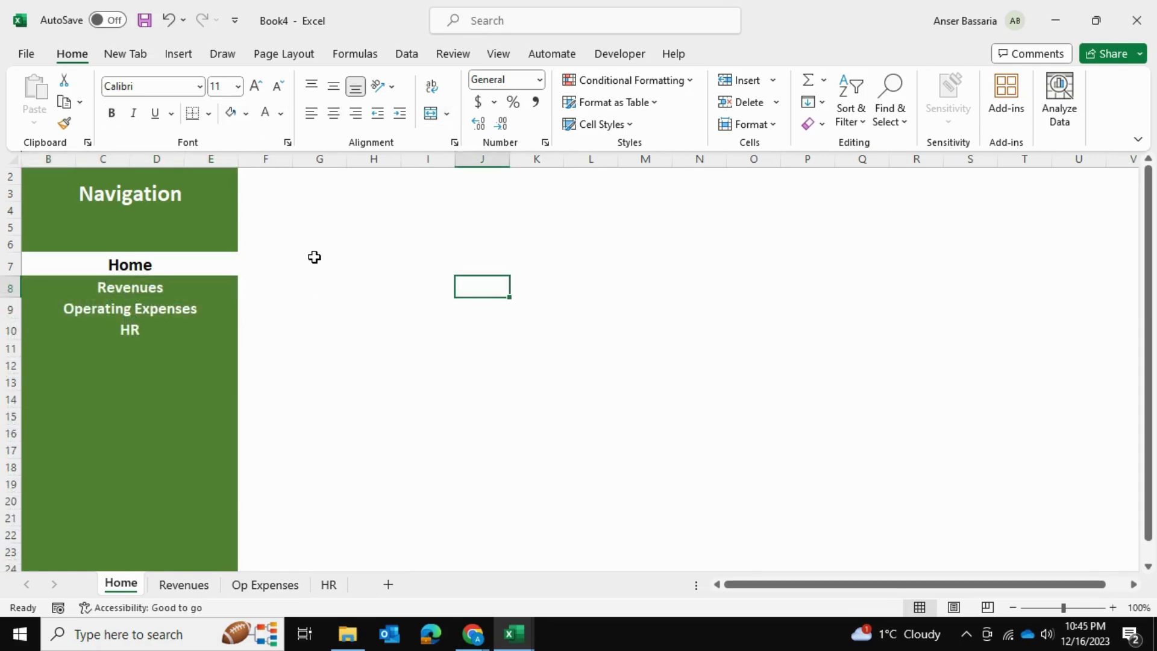
Test the Revenues and Operating Expenses links in the sidebar, returning to the Home sheet after each
left_click(181, 290)
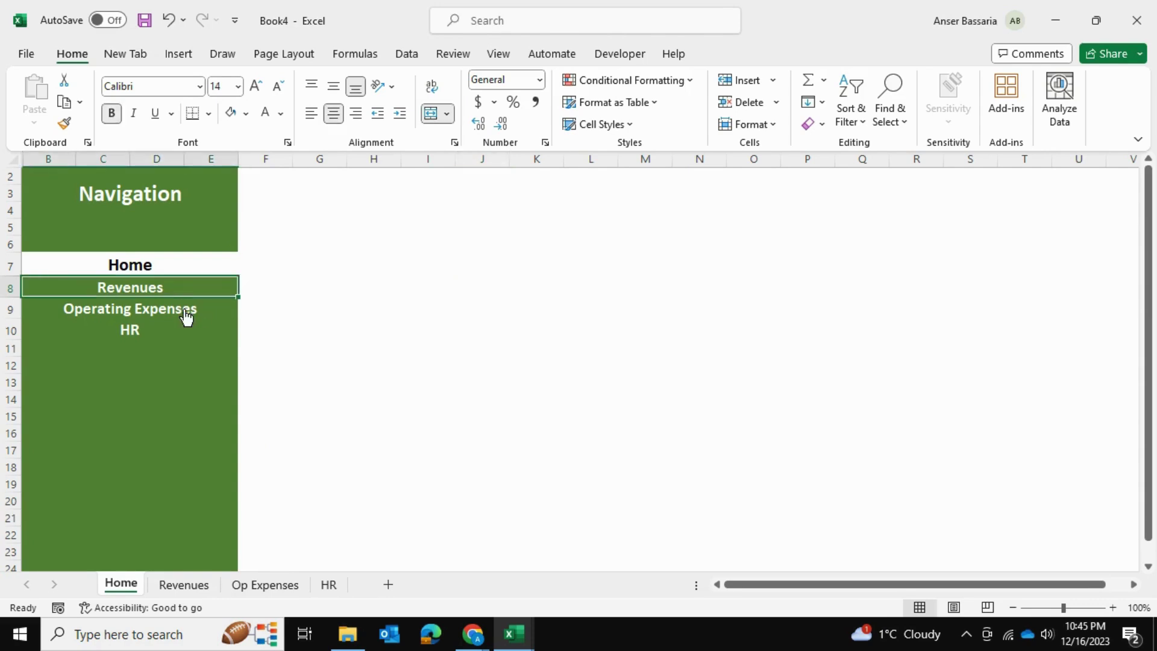
left_click(134, 286)
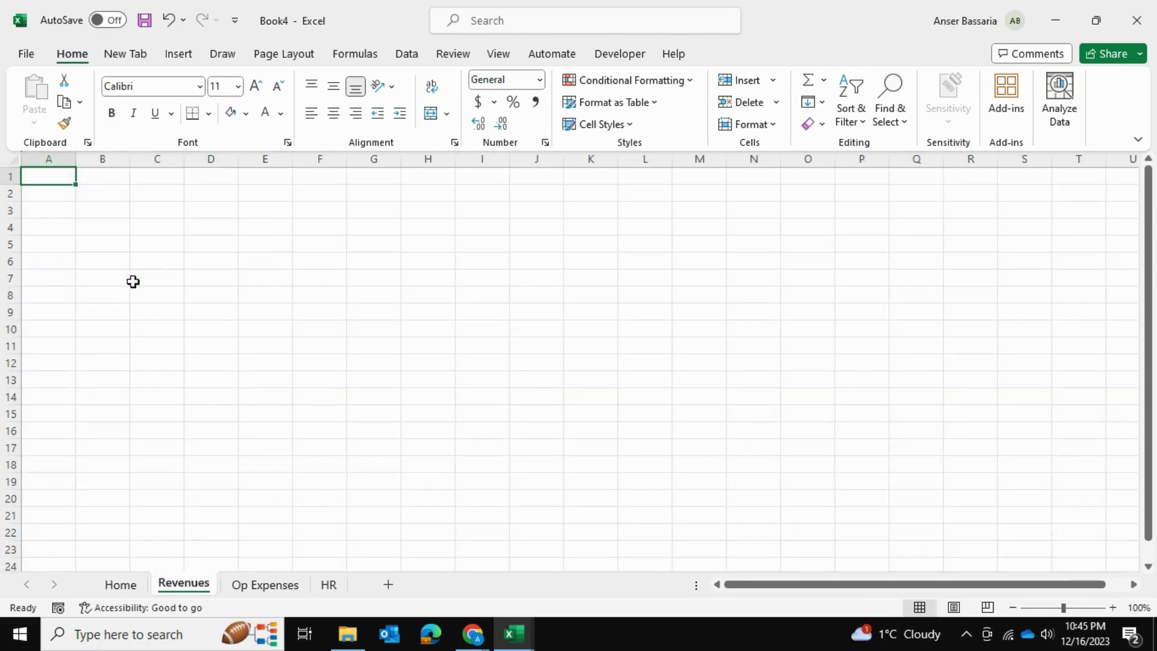
left_click(121, 585)
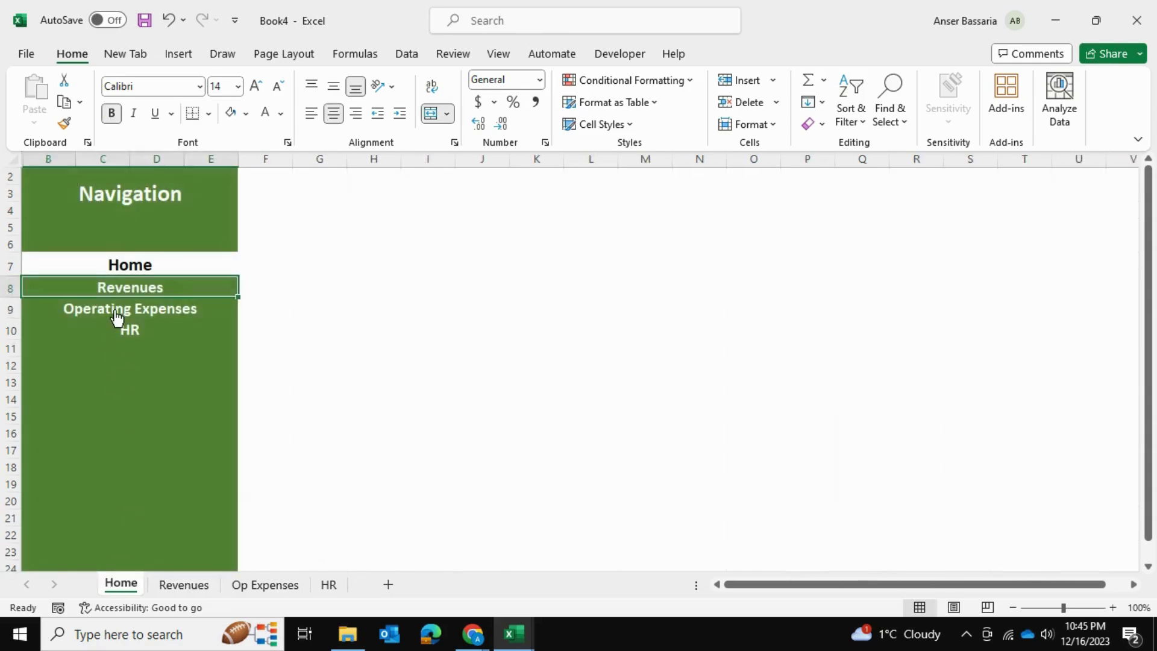
left_click(115, 309)
left_click(115, 309)
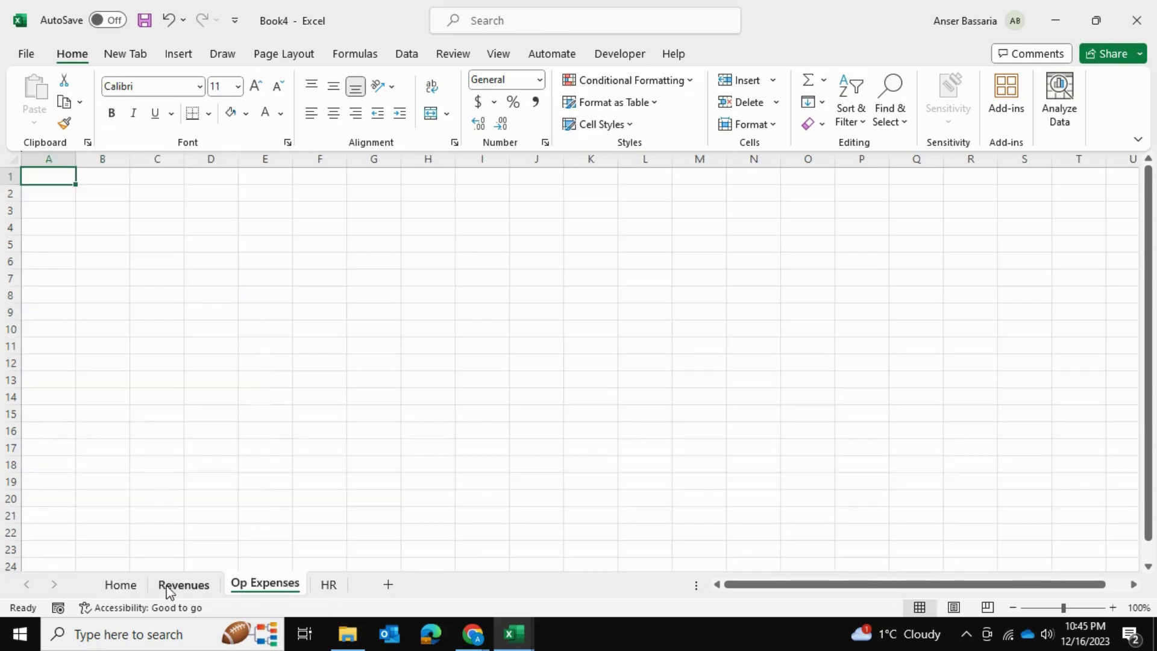
left_click(120, 584)
left_click(368, 381)
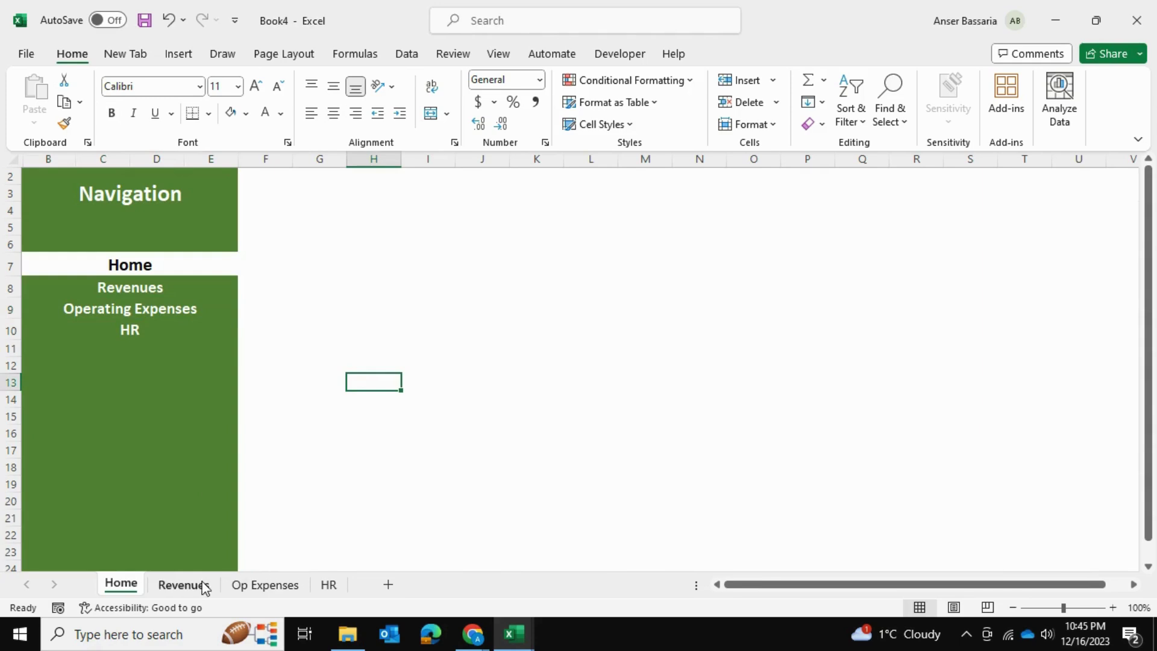
Look through the Revenues, Op Expenses and HR sheets and return to the Home sheet
left_click(184, 584)
left_click(265, 585)
left_click(331, 586)
left_click(283, 587)
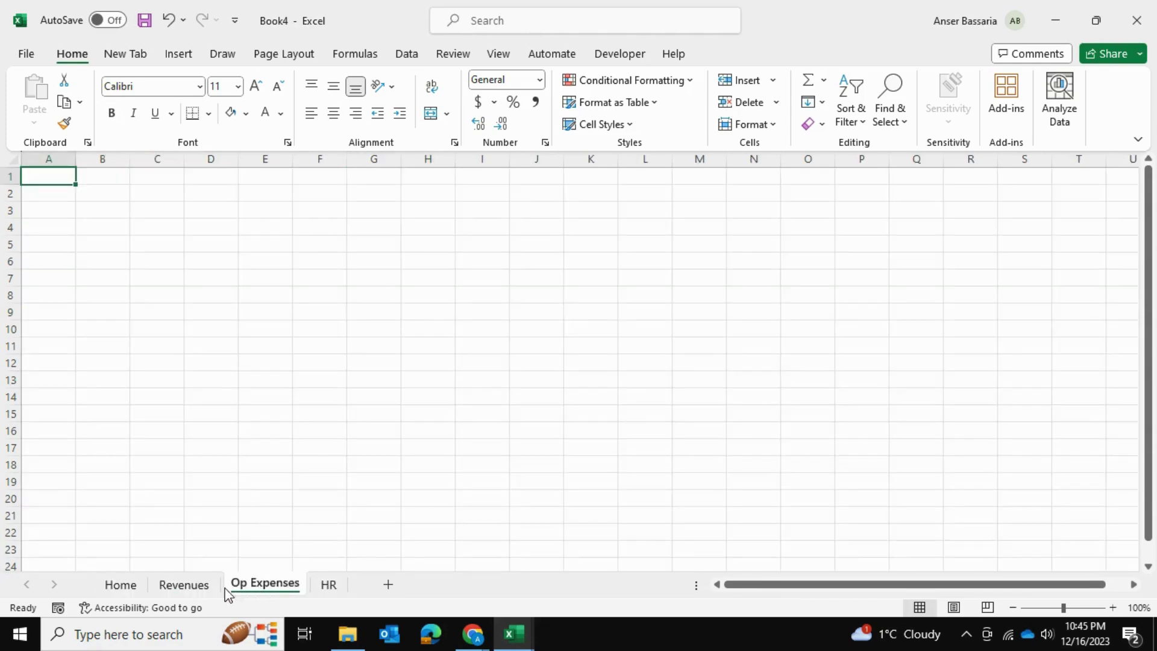
left_click(183, 586)
left_click(121, 588)
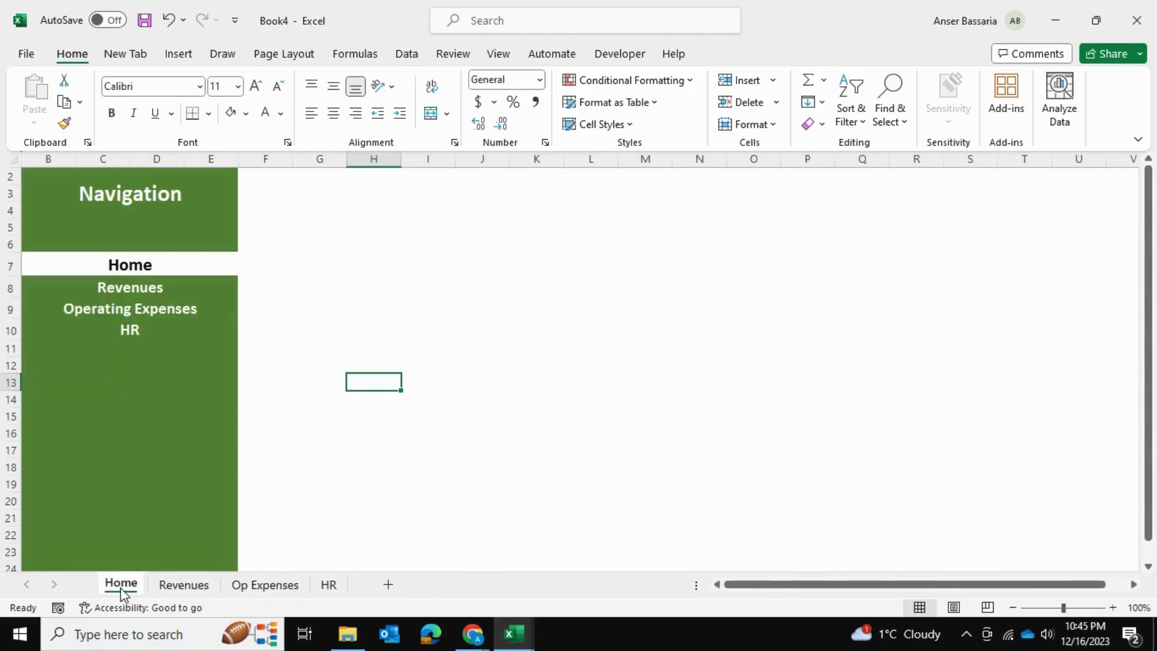
Copy the entire Home sheet and paste it onto the Revenues, Op Expenses and HR sheets
left_click(431, 396)
left_click(10, 163)
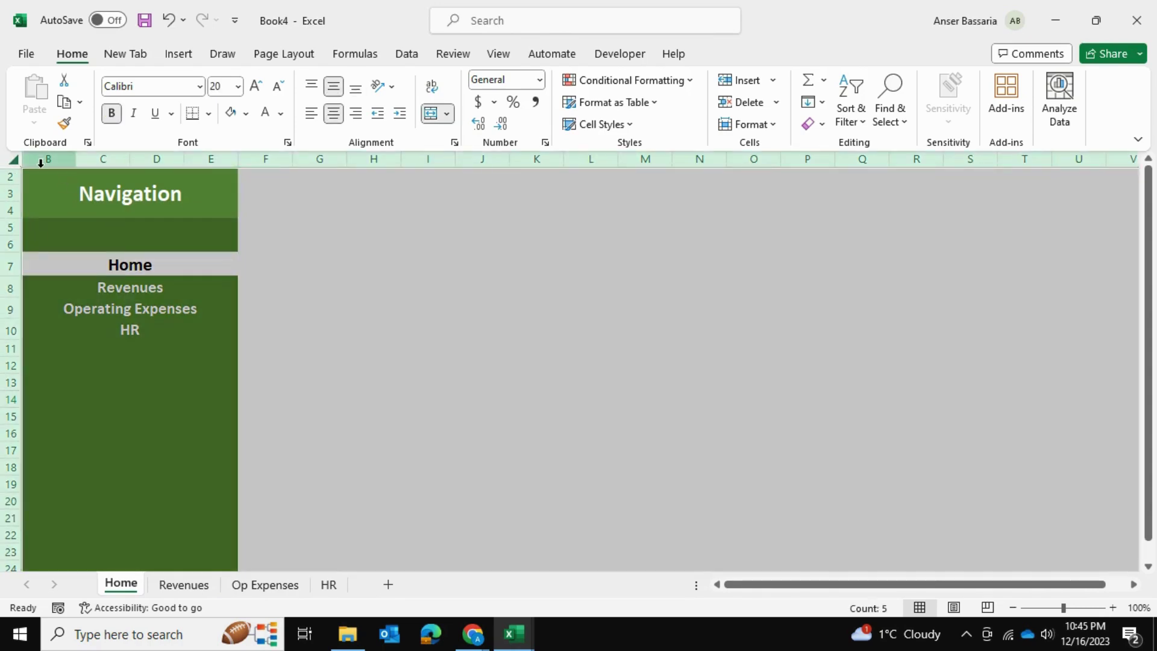
key("ctrl+c")
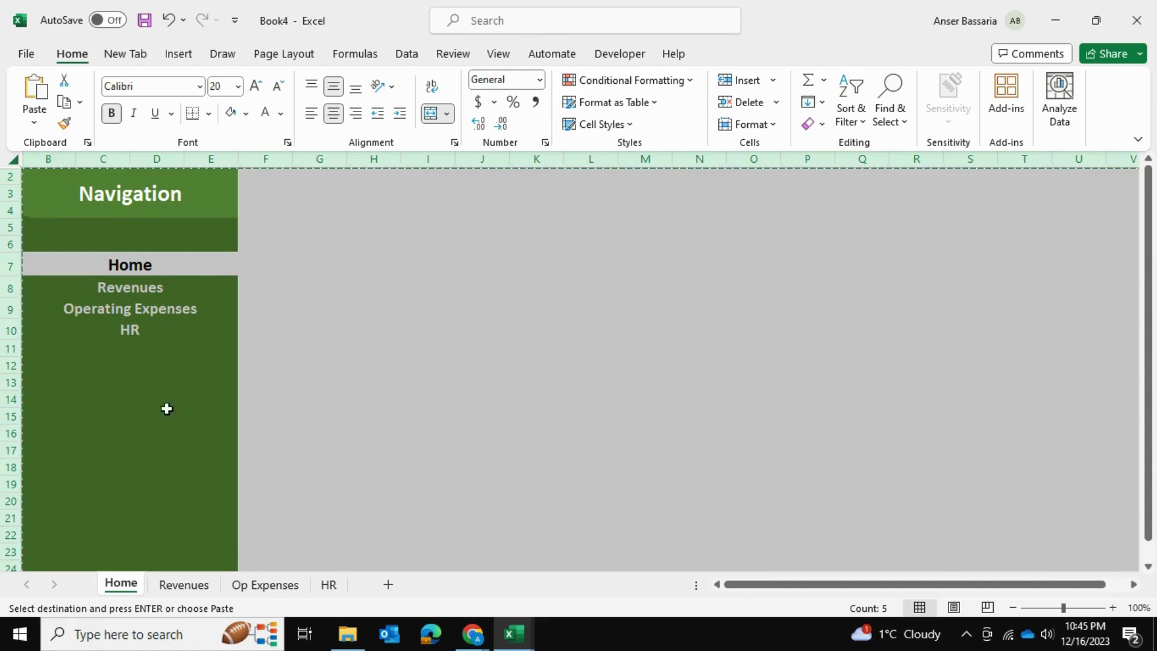
left_click(181, 586)
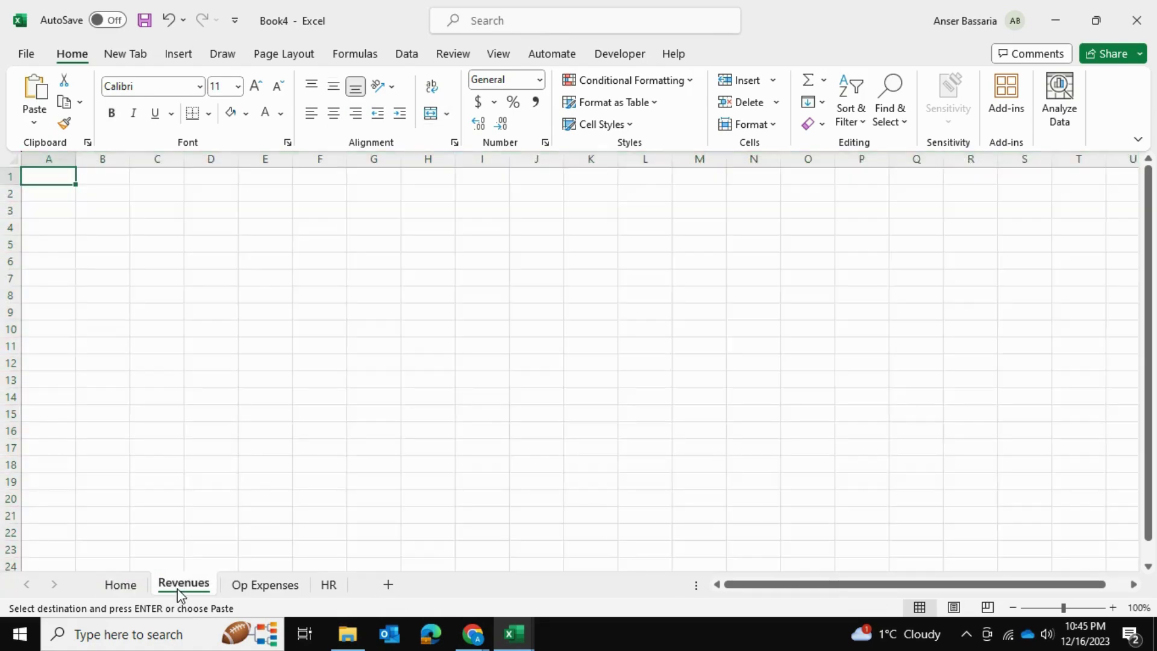
key("ctrl+v")
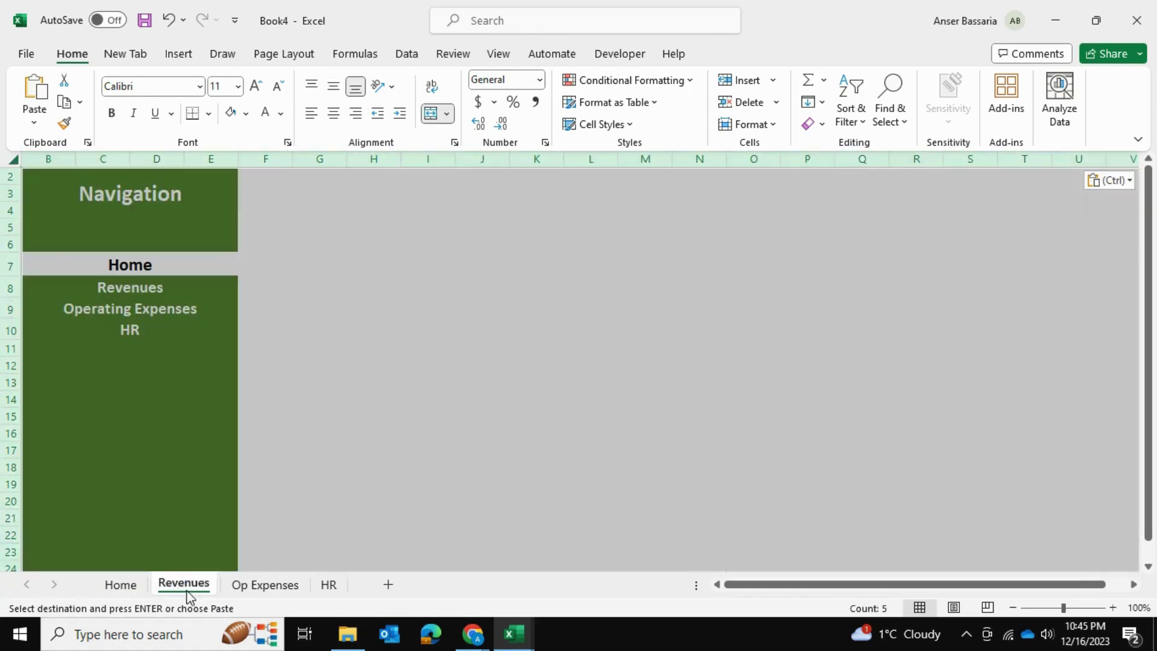
left_click(280, 583)
key("ctrl+v")
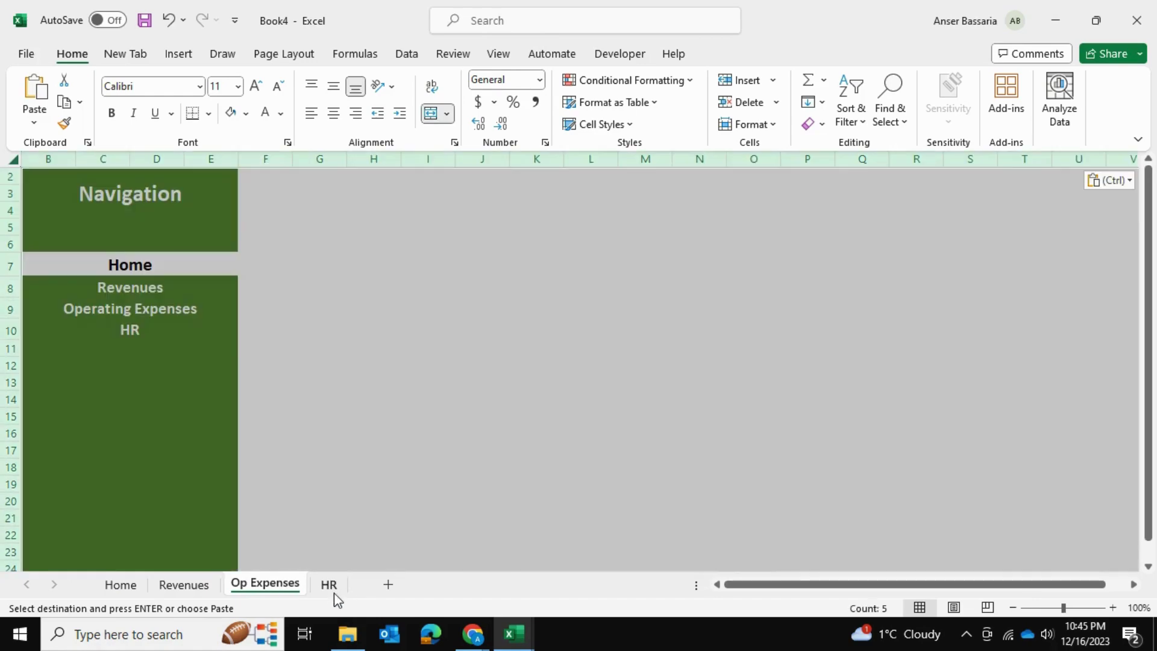
left_click(334, 592)
key("ctrl+v")
left_click(330, 489)
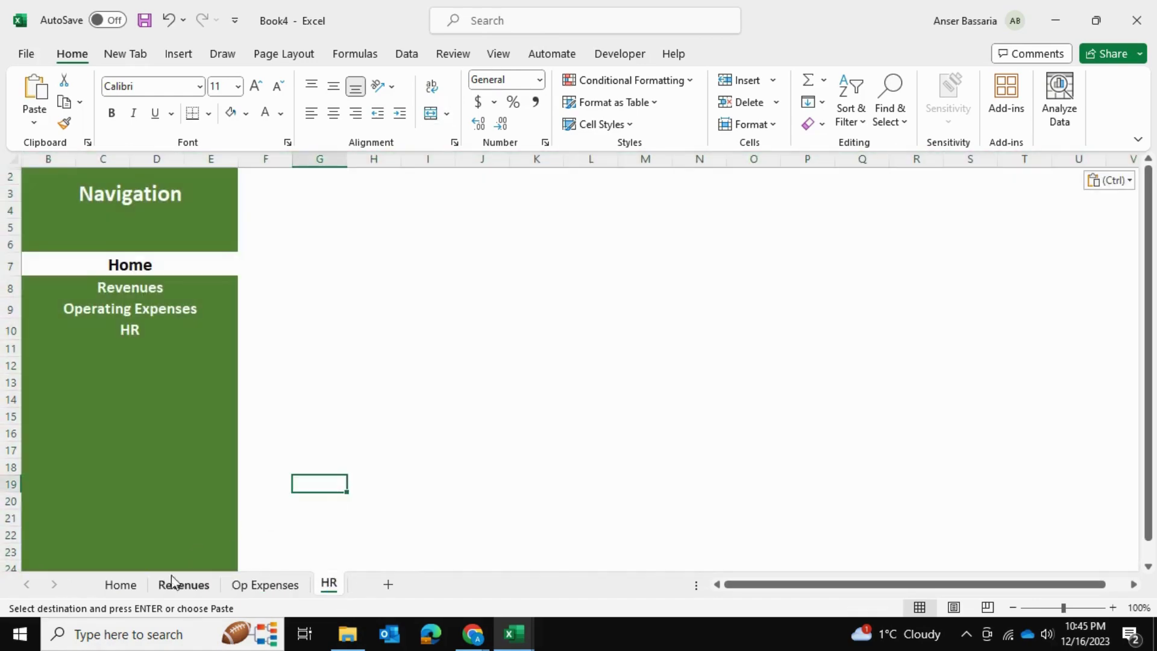
left_click(138, 583)
left_click(341, 326)
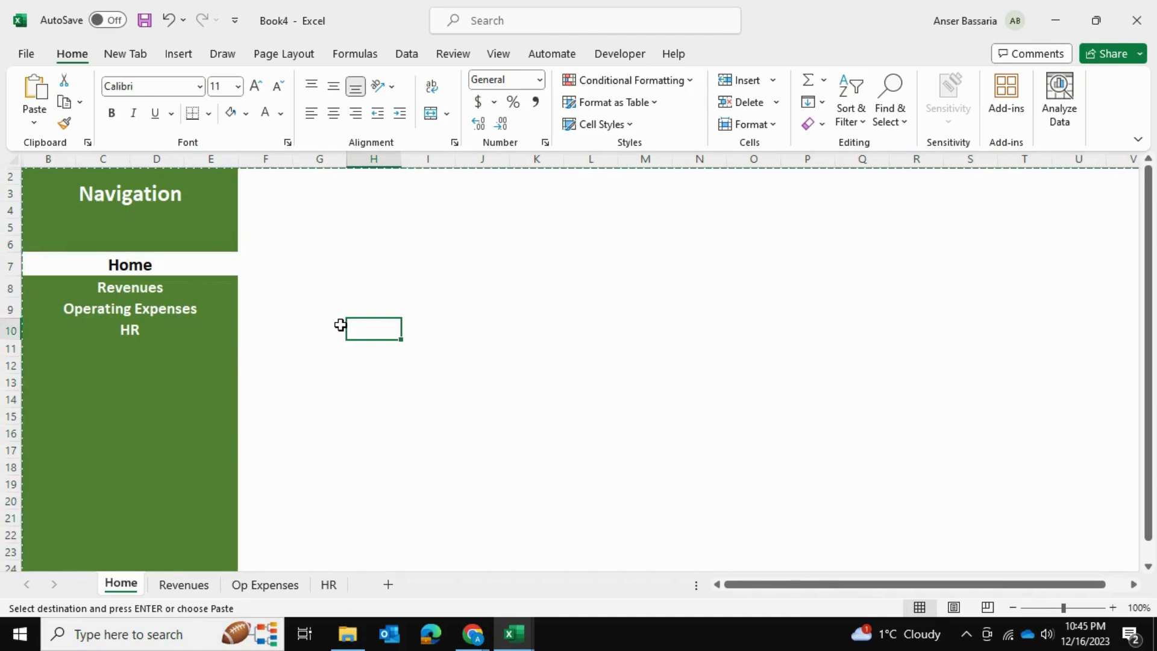
key("Escape")
left_click(208, 270)
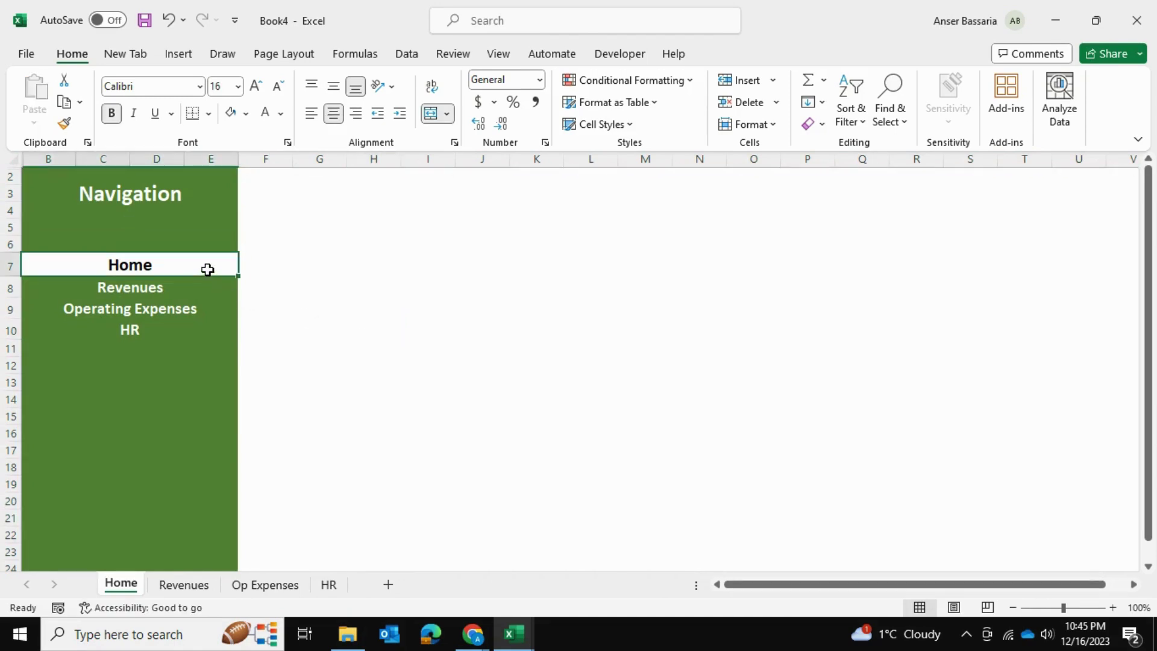
left_click(191, 309)
left_click(185, 283)
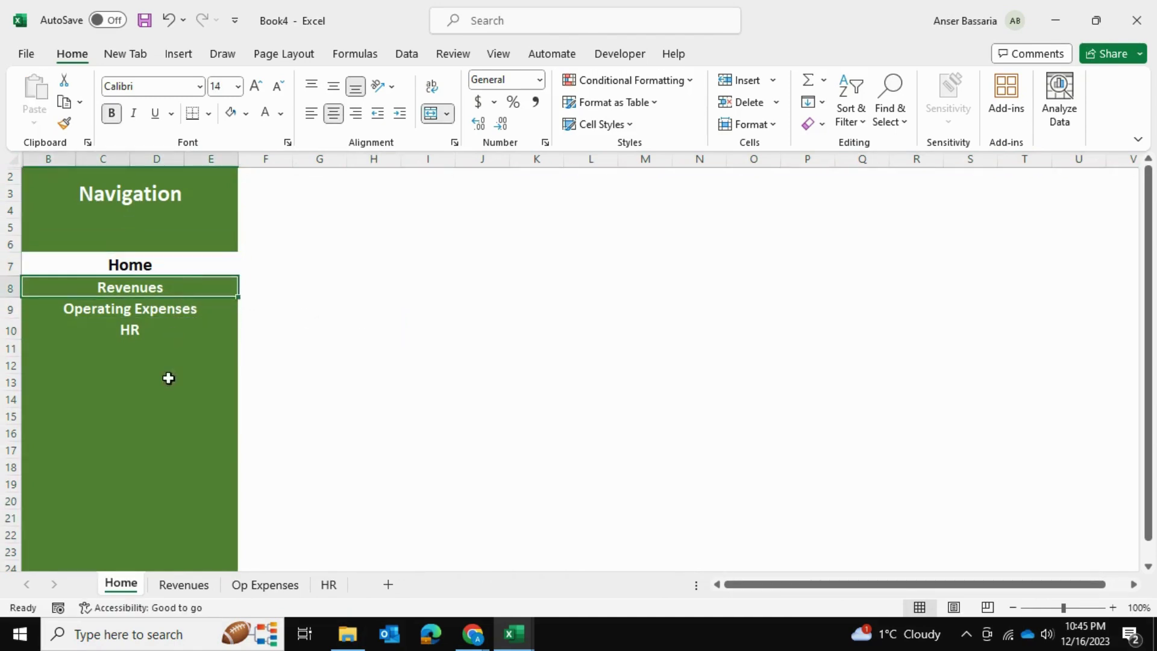
On the Revenues sheet, give the Home label the sidebar's dark green fill and a white font color
left_click(179, 585)
left_click(319, 363)
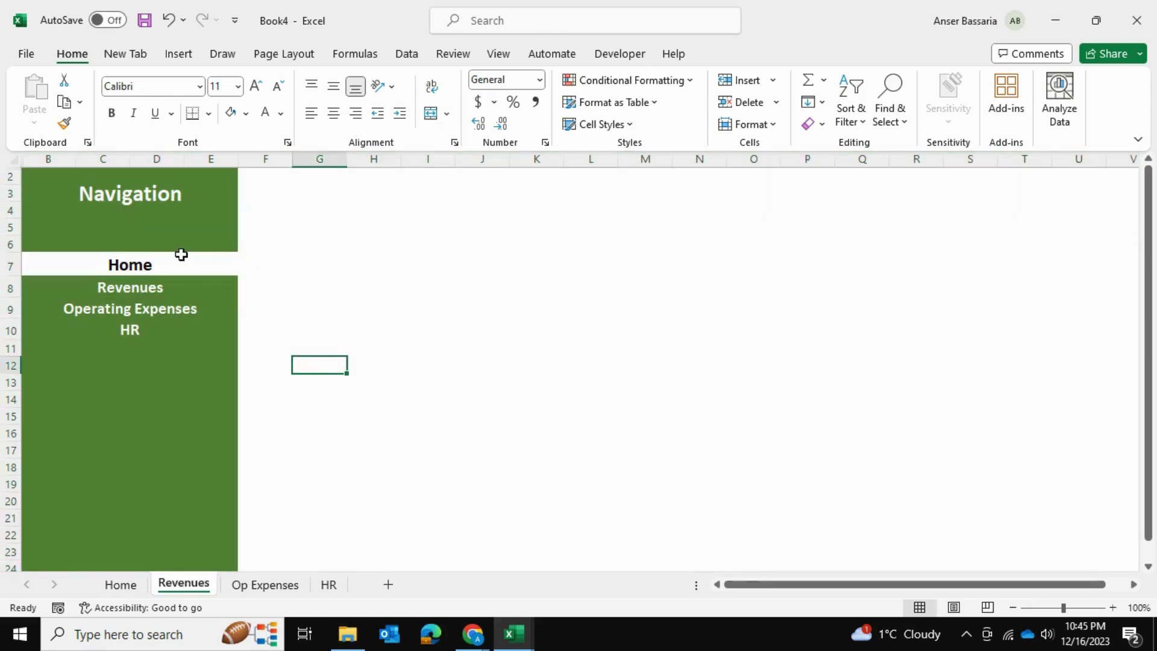
left_click(184, 268)
left_click(246, 113)
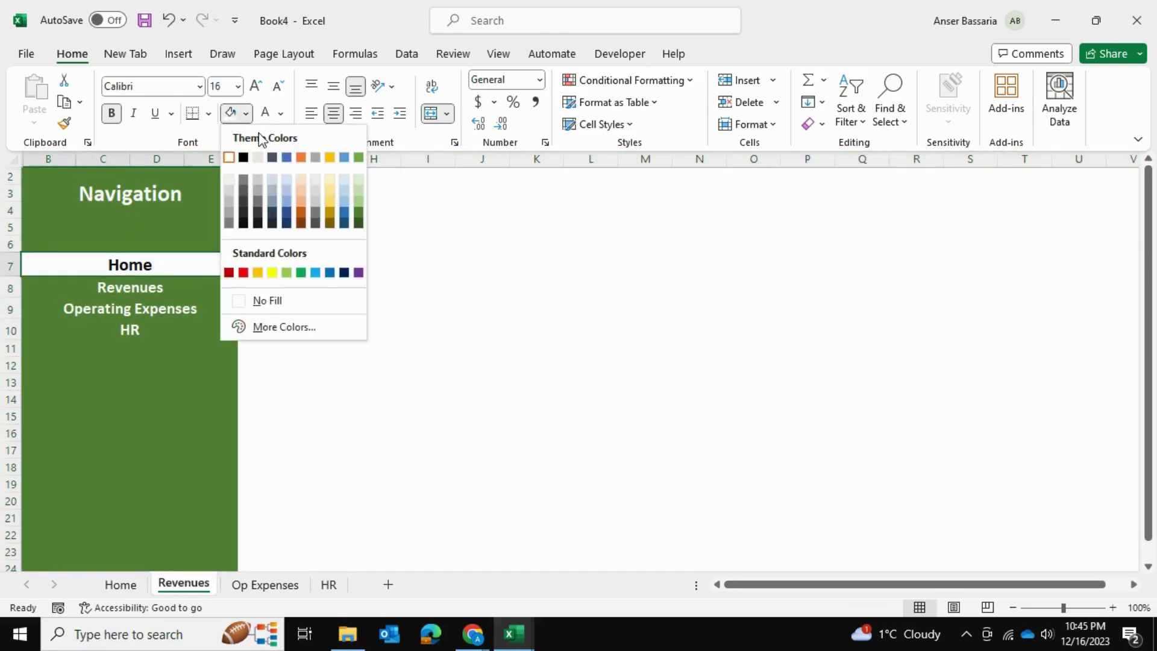
left_click(360, 209)
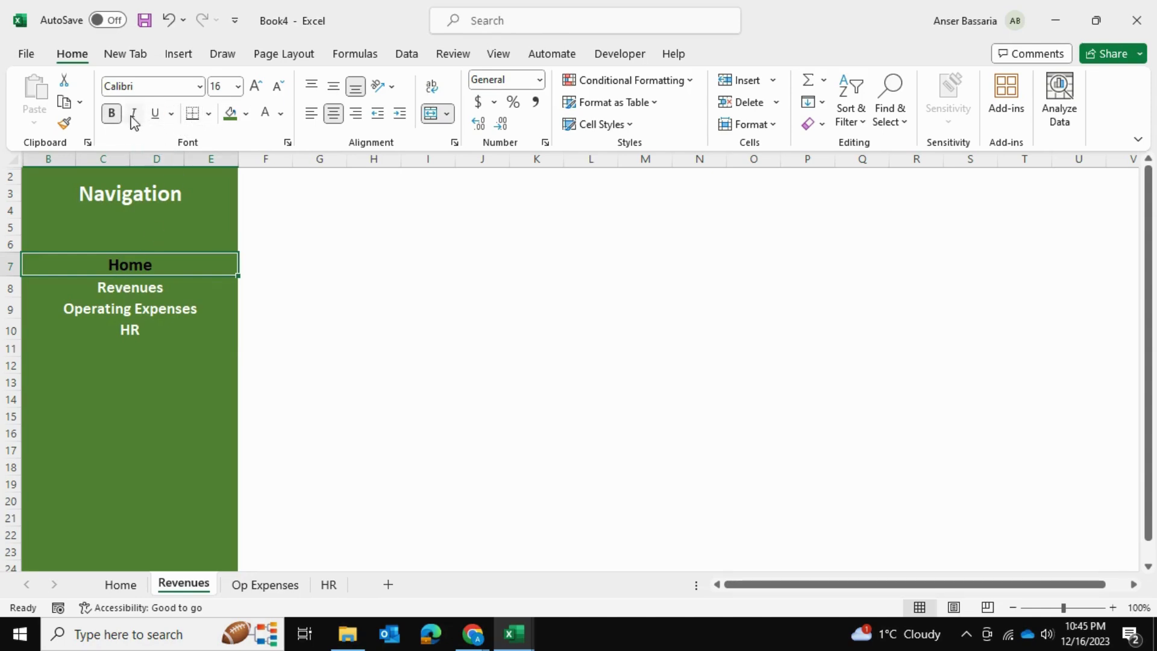
left_click(265, 113)
left_click(319, 241)
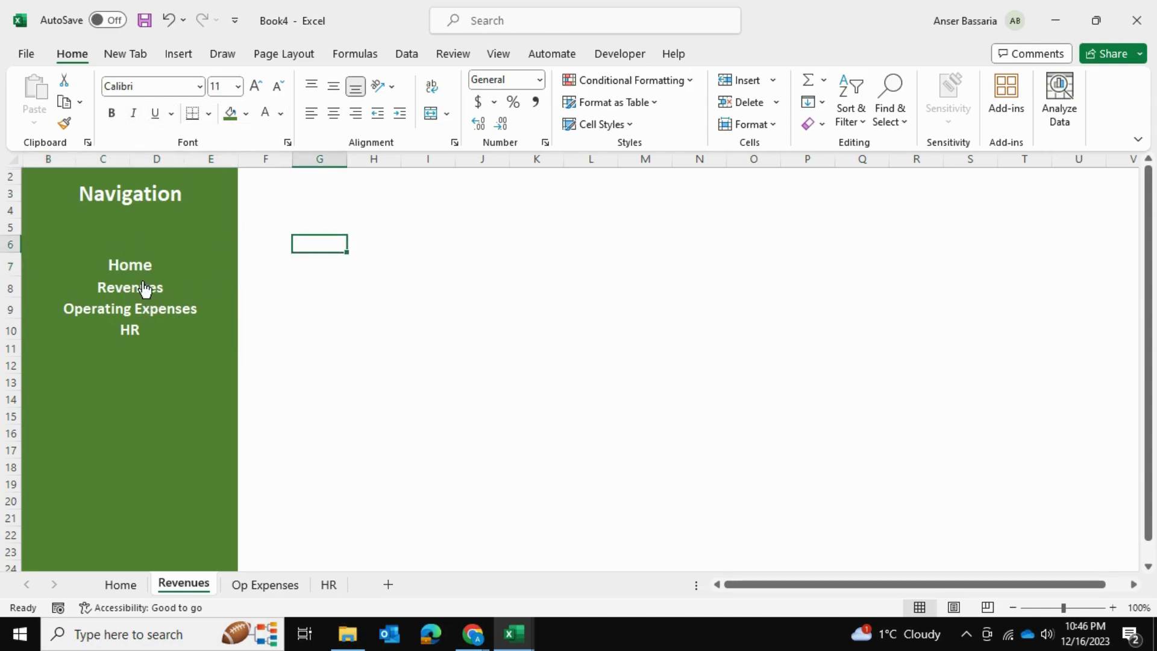
Highlight the Revenues label on the Revenues sheet with a white fill and the Automatic black font color
left_click(147, 289)
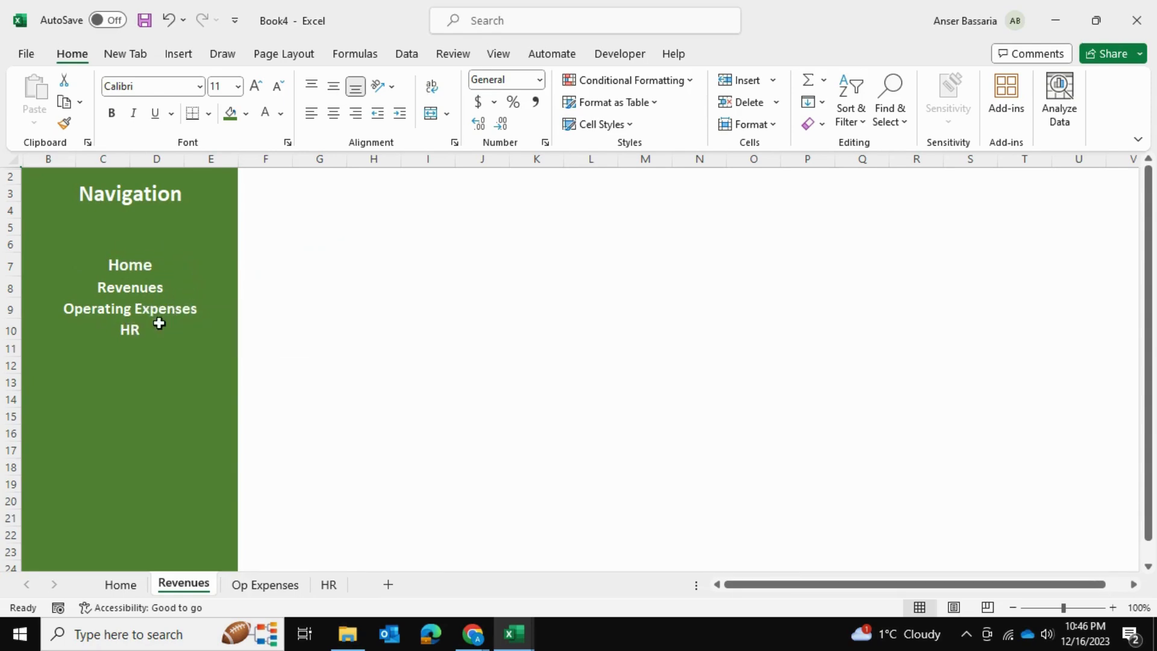
left_click(331, 335)
left_click(200, 286)
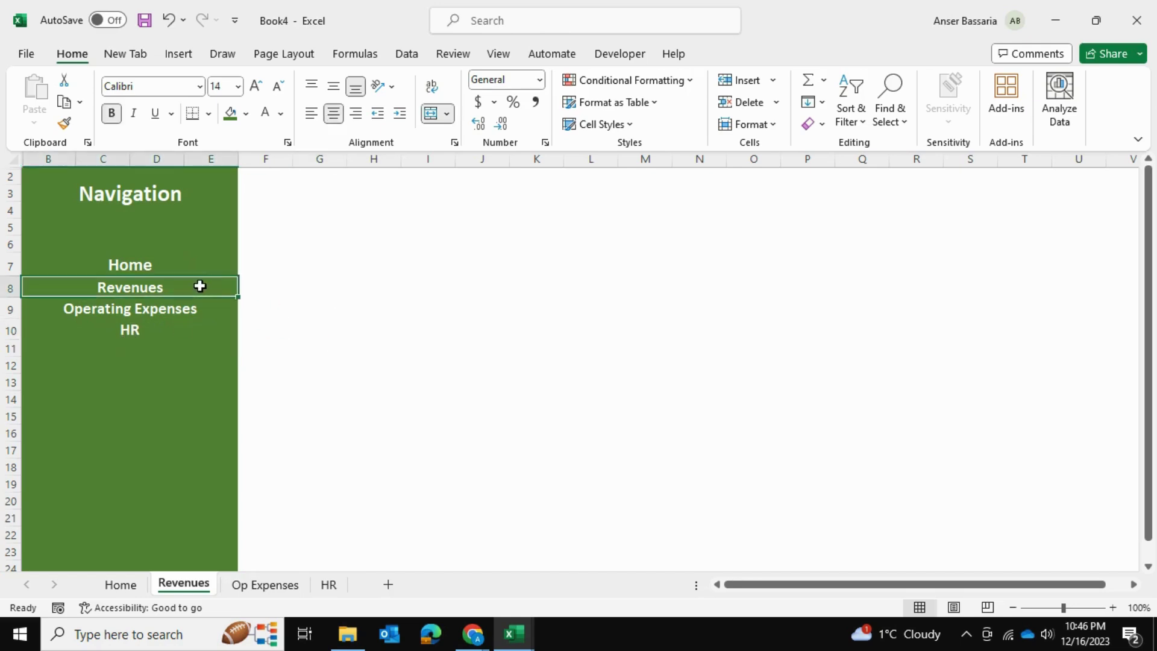
left_click(246, 114)
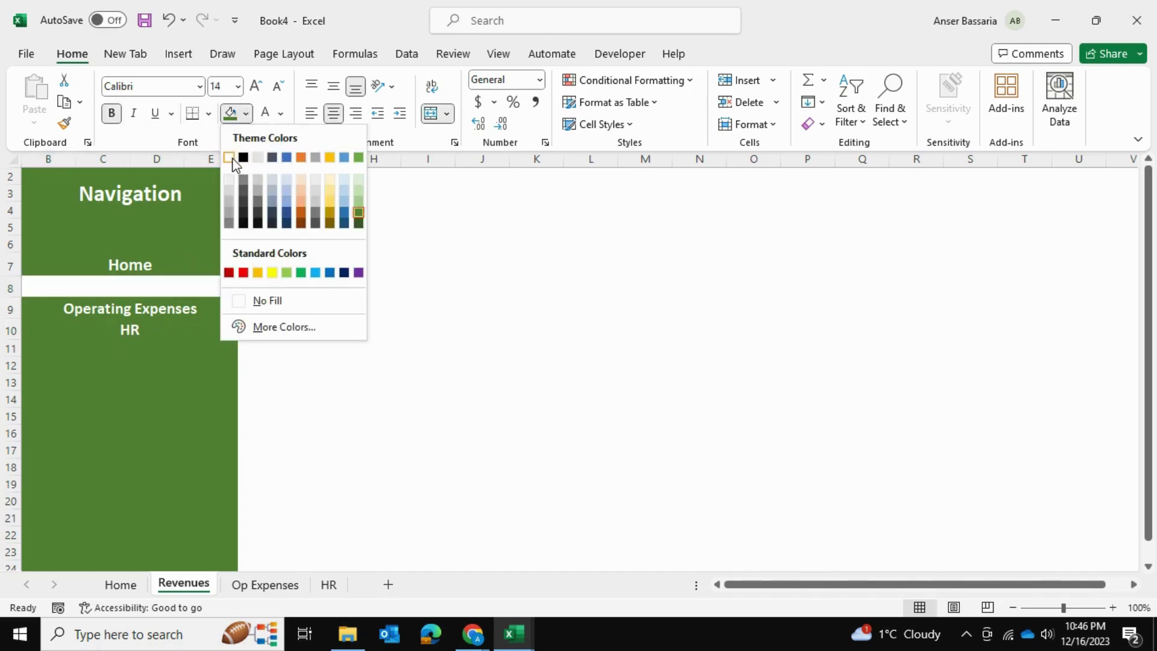
left_click(268, 300)
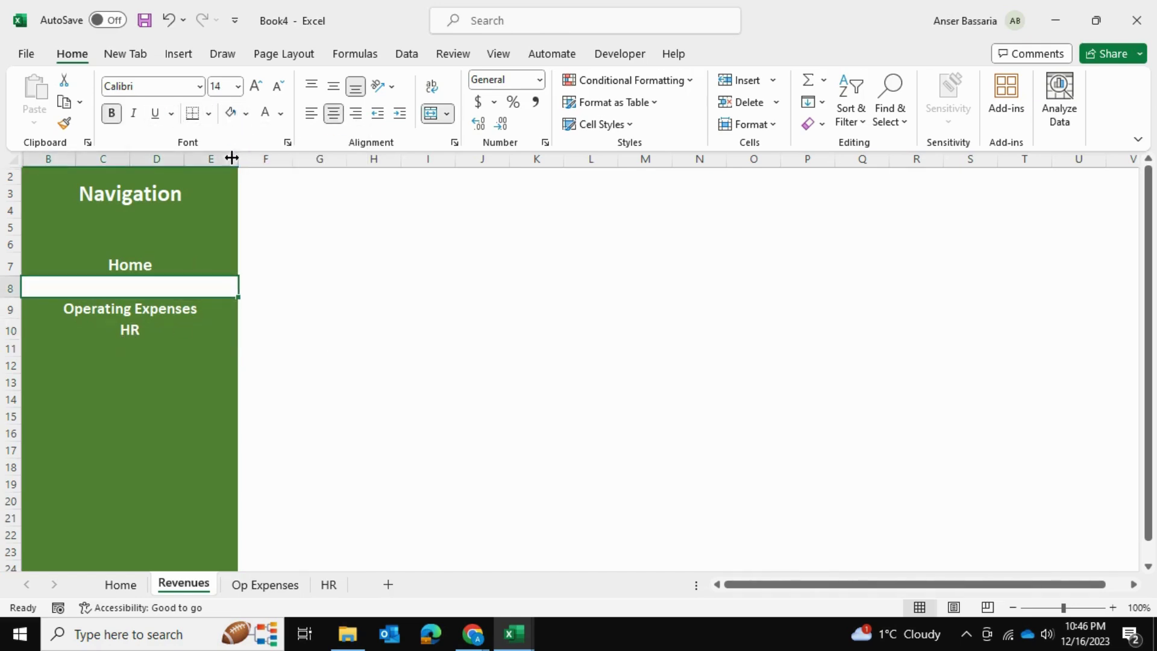
left_click(281, 114)
left_click(297, 136)
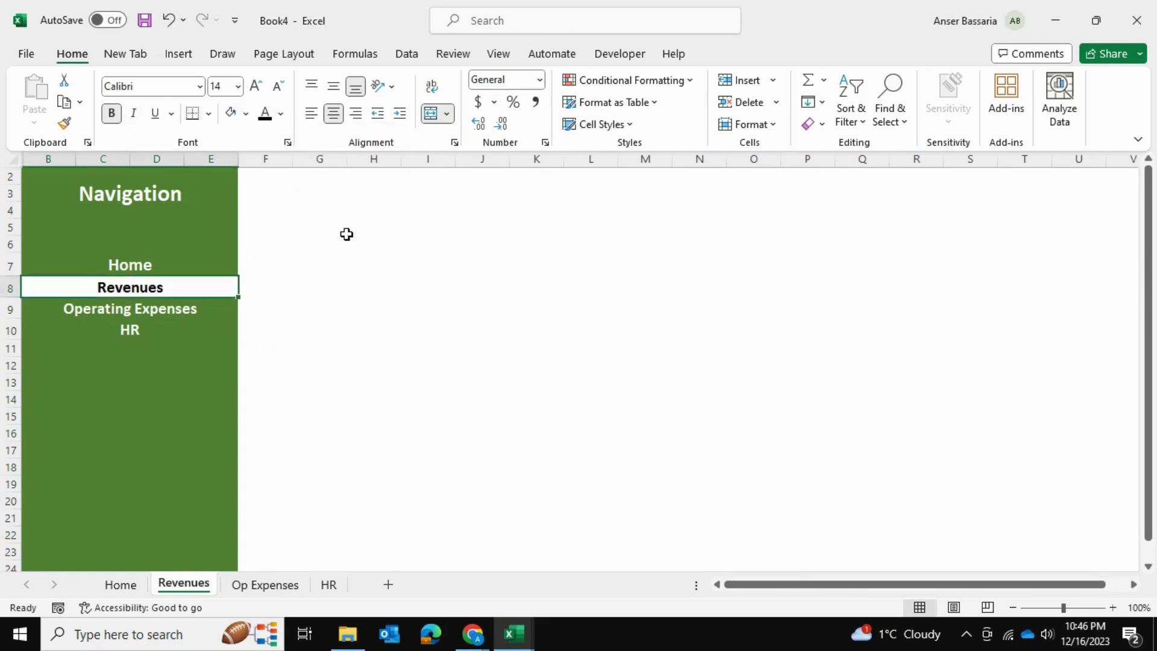
left_click(343, 232)
Hyperlink the Home label on the Revenues sheet to cell A1 of the Home sheet in this workbook
left_click(123, 585)
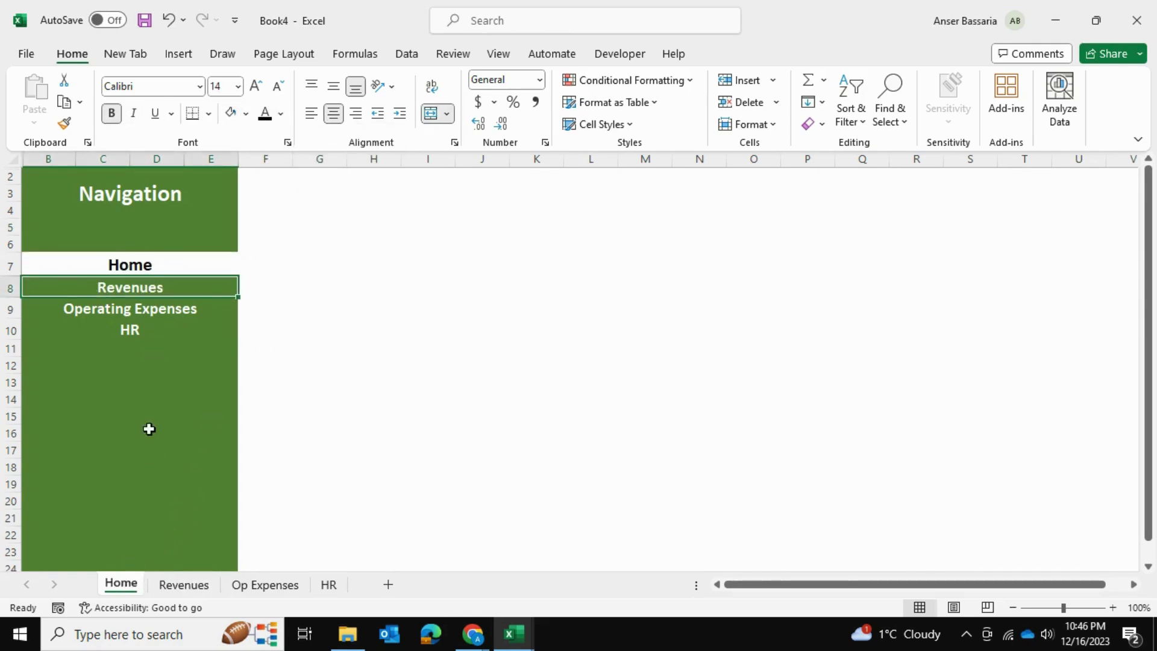
left_click(168, 586)
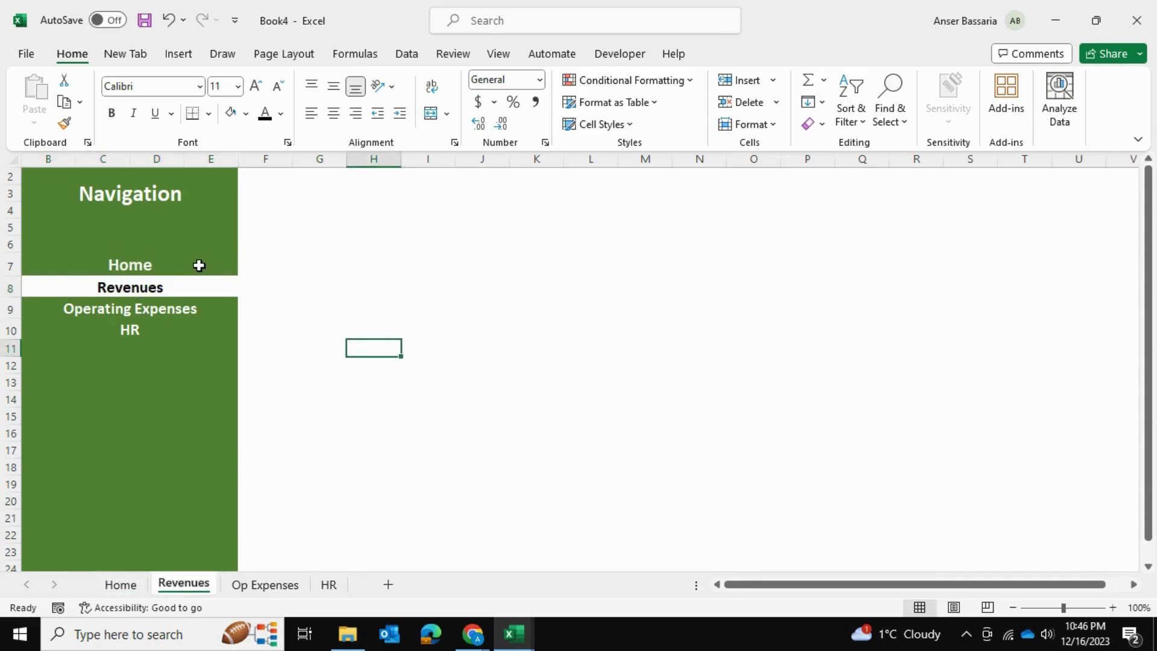
right_click(196, 260)
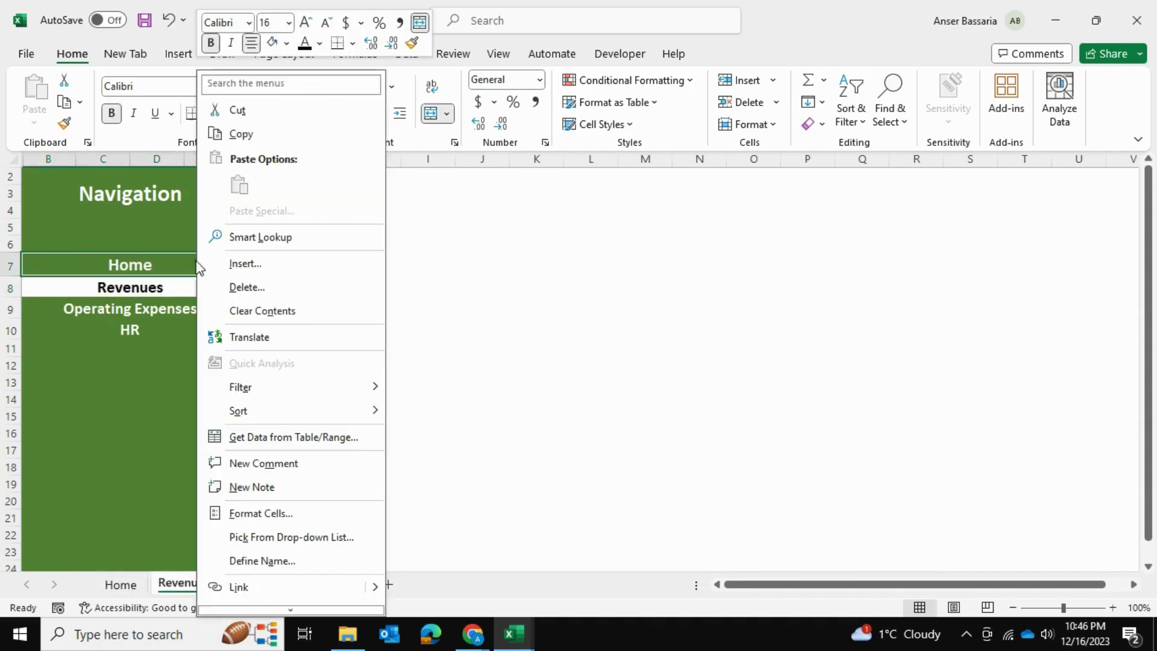
left_click(258, 586)
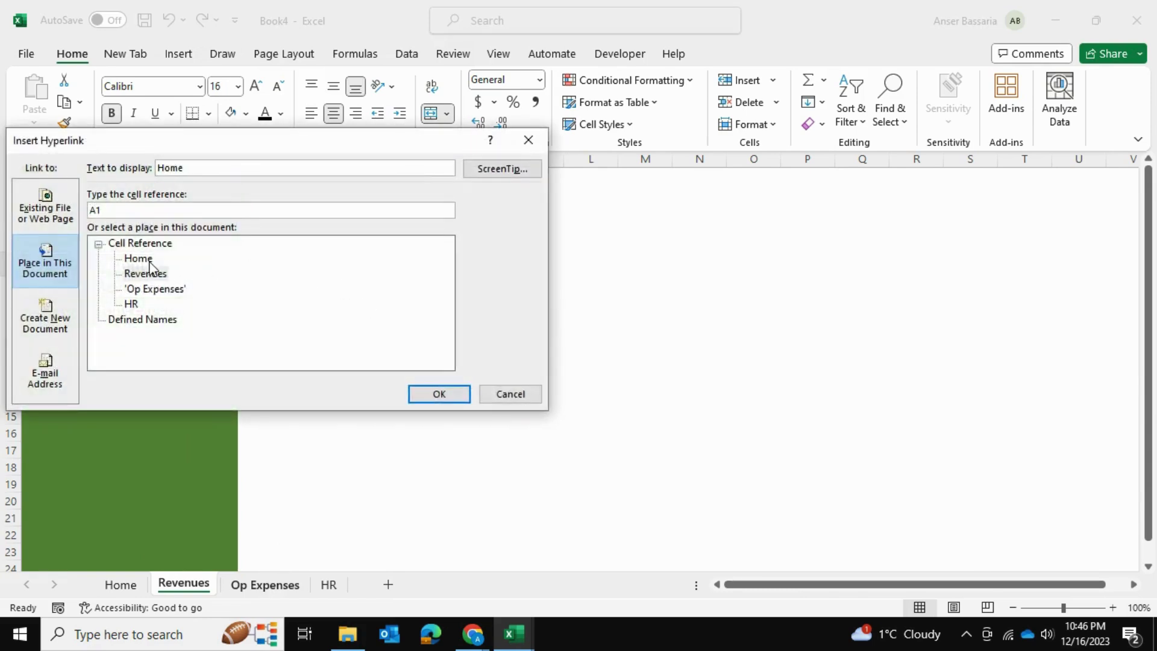
left_click(138, 257)
left_click(458, 394)
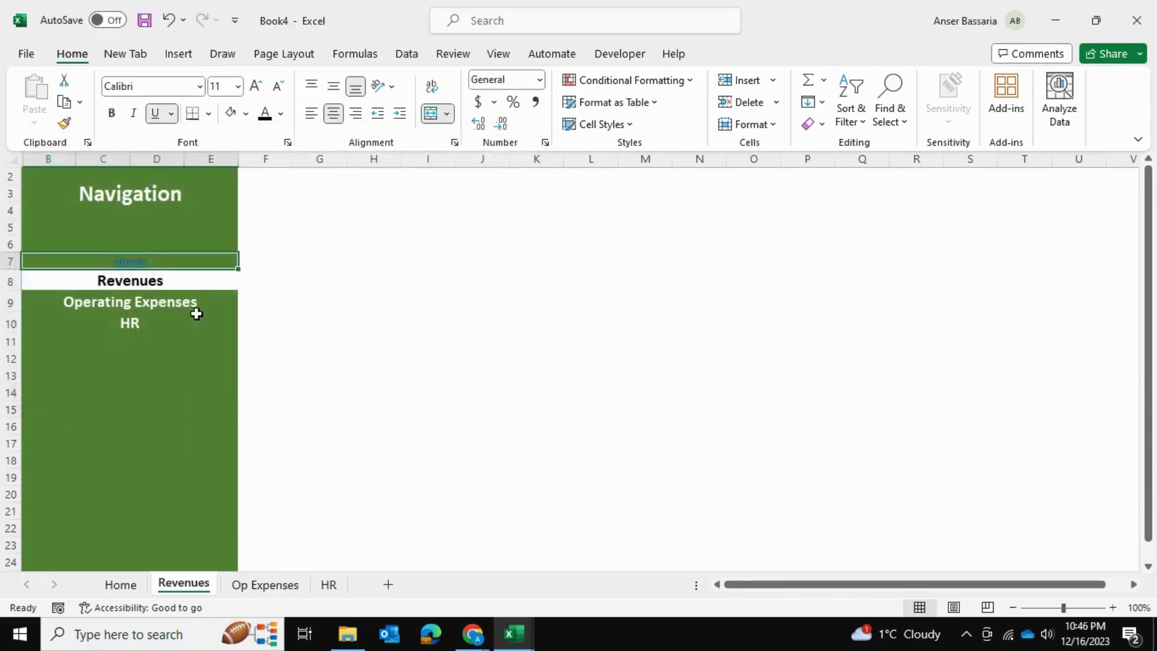
Reapply the Operating Expenses and HR hyperlinks on the Revenues sheet, targeting cell A1 of the Op Expenses and HR sheets
right_click(158, 304)
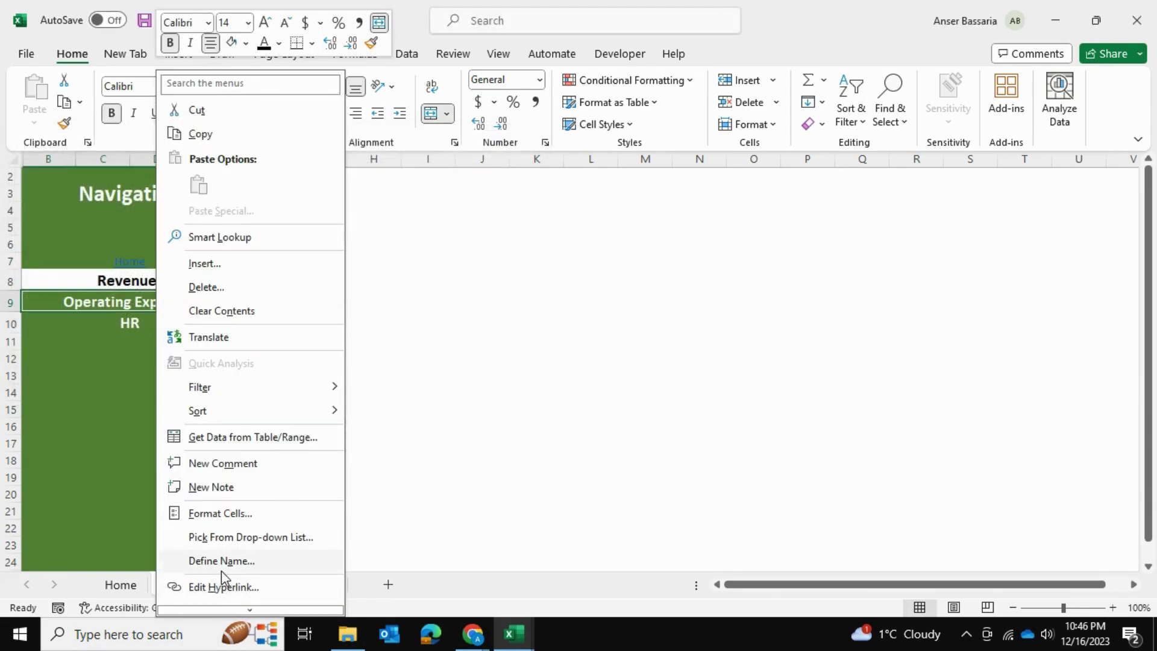
left_click(223, 587)
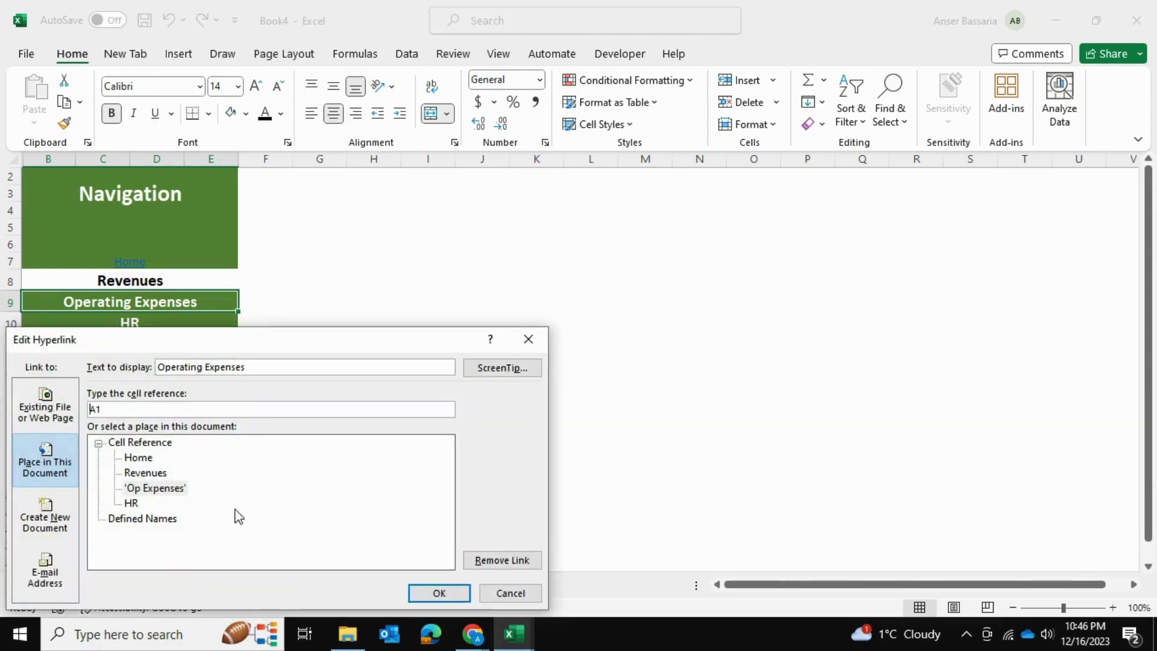
left_click(439, 593)
right_click(131, 328)
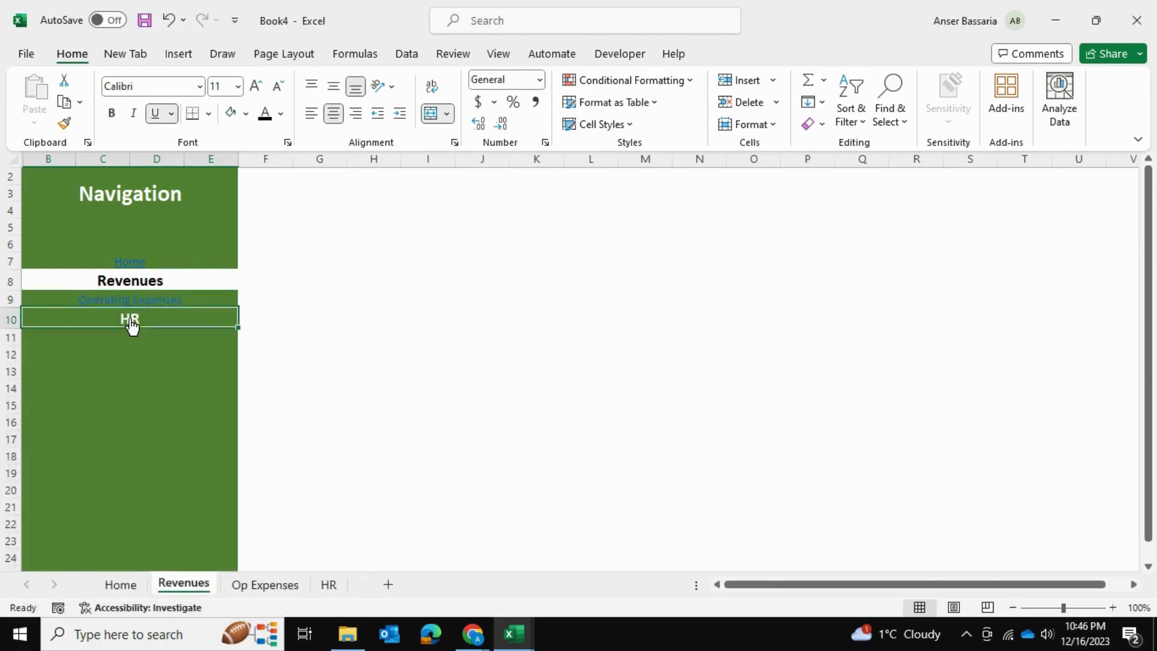
left_click(199, 517)
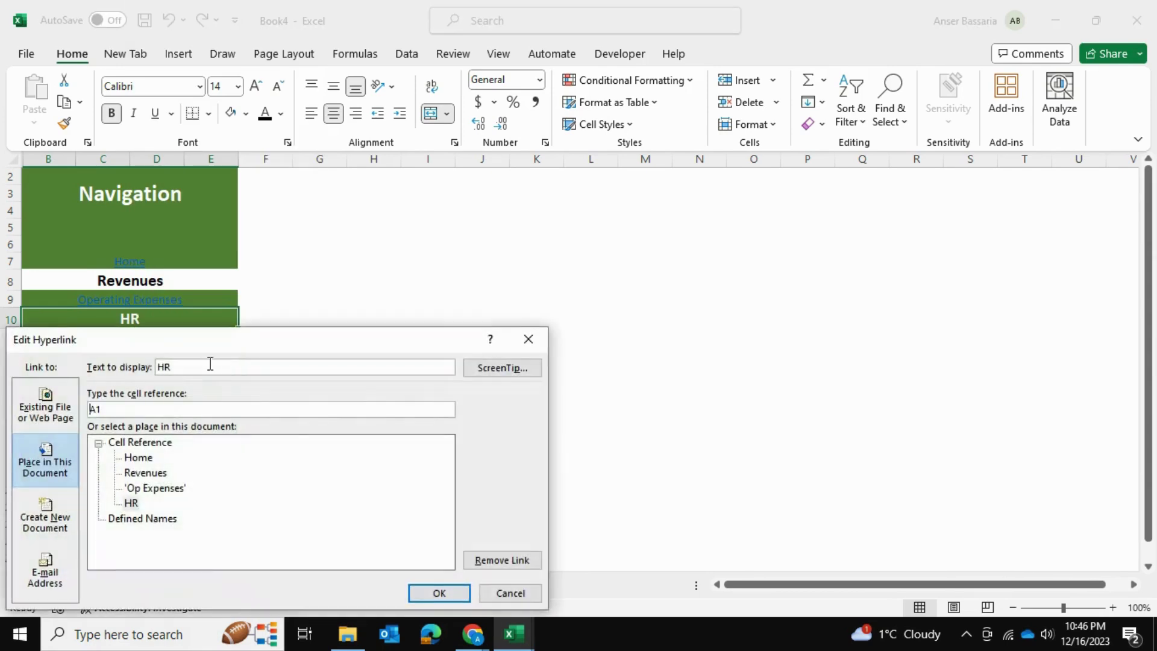
left_click(140, 503)
left_click(439, 593)
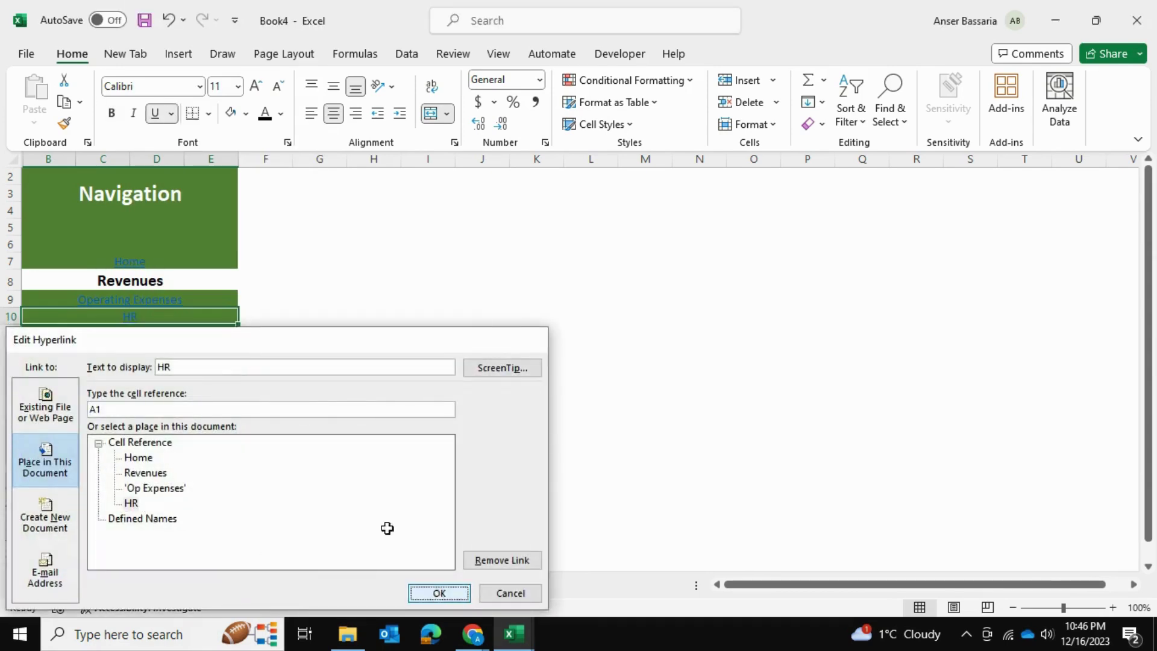
Remove the underline from the Home, Operating Expenses and HR links and format them bold, size 14, with white font color
left_click(192, 260)
left_click(188, 300, "ctrl")
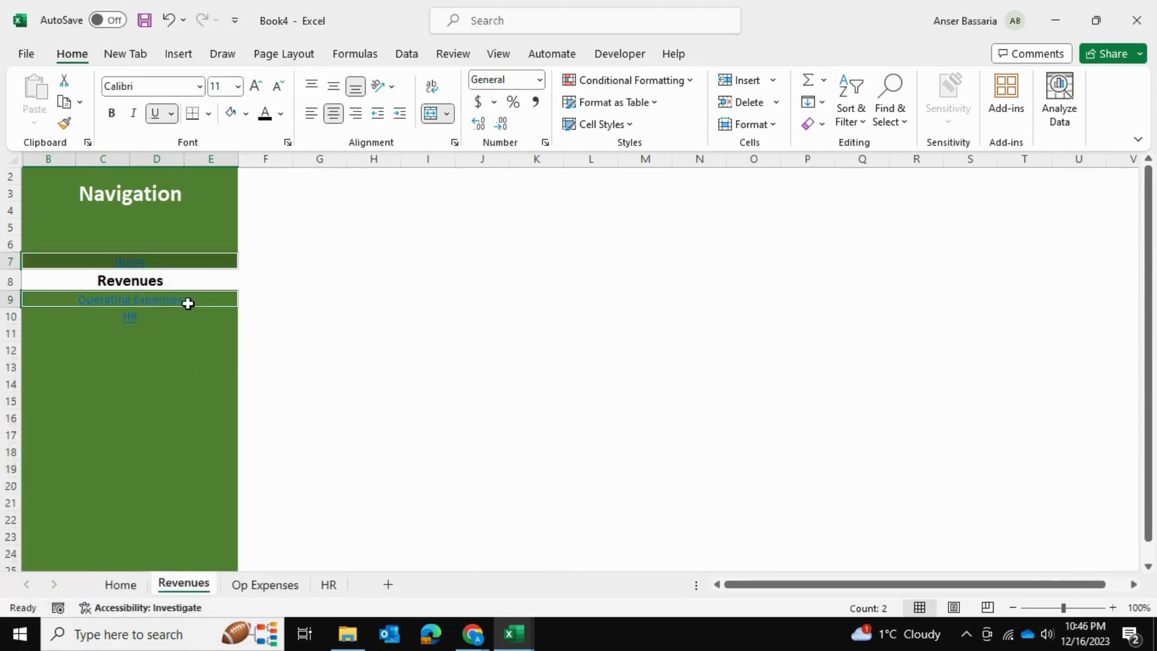
left_click(134, 317, "ctrl")
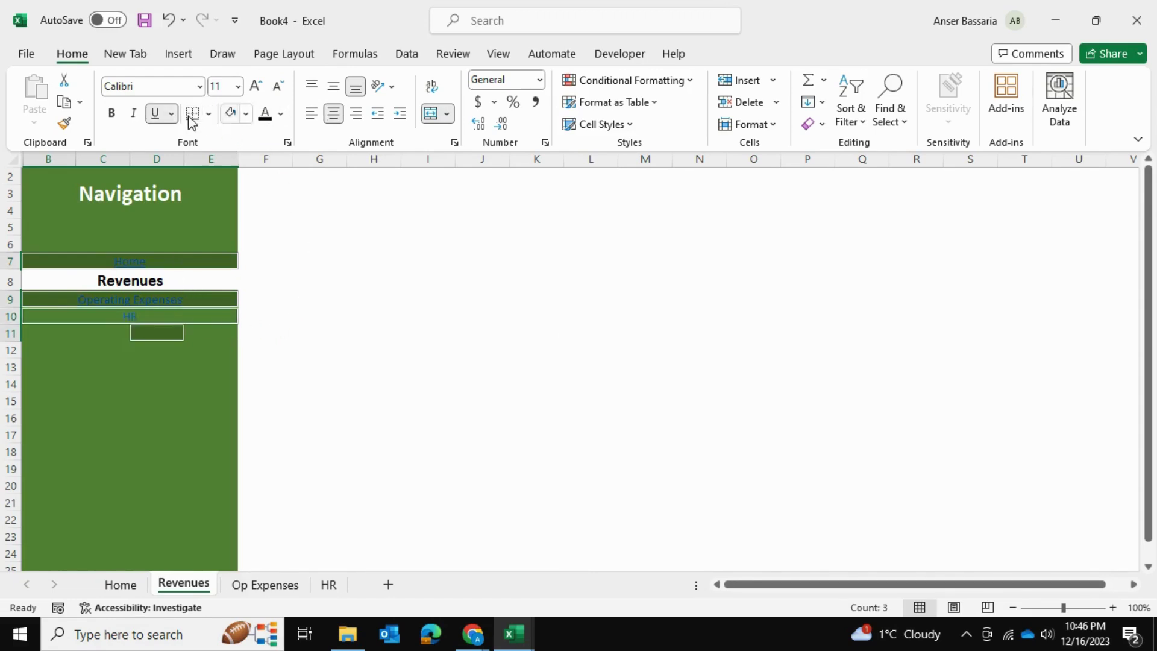
left_click(110, 114)
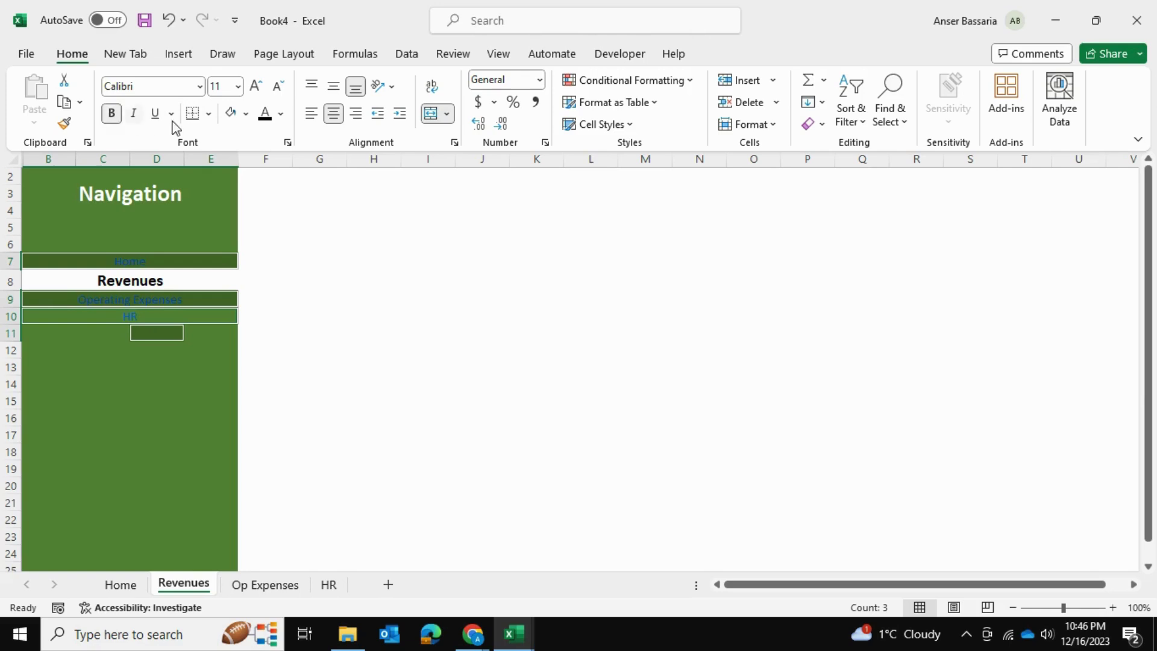
left_click(237, 88)
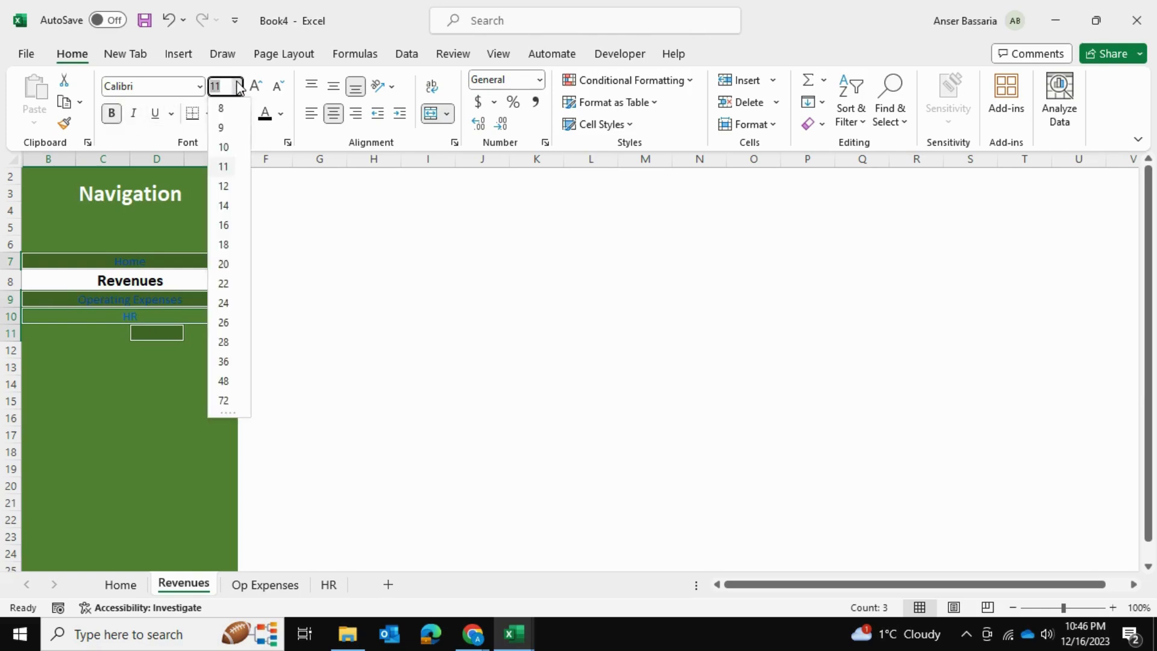
left_click(226, 206)
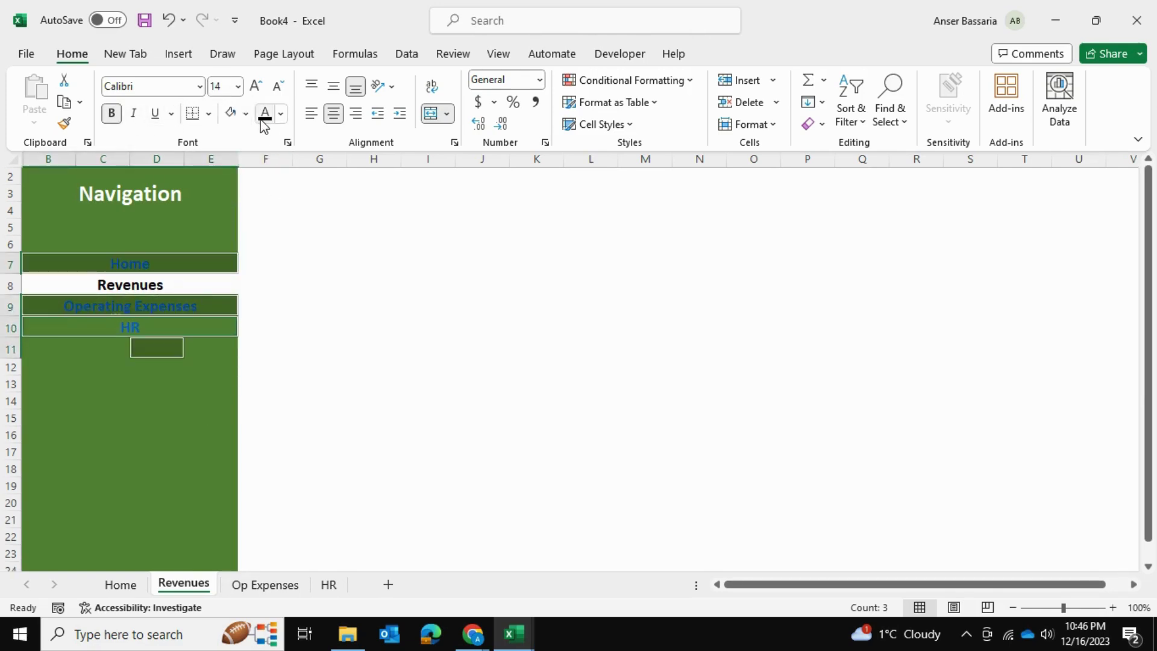
left_click(281, 114)
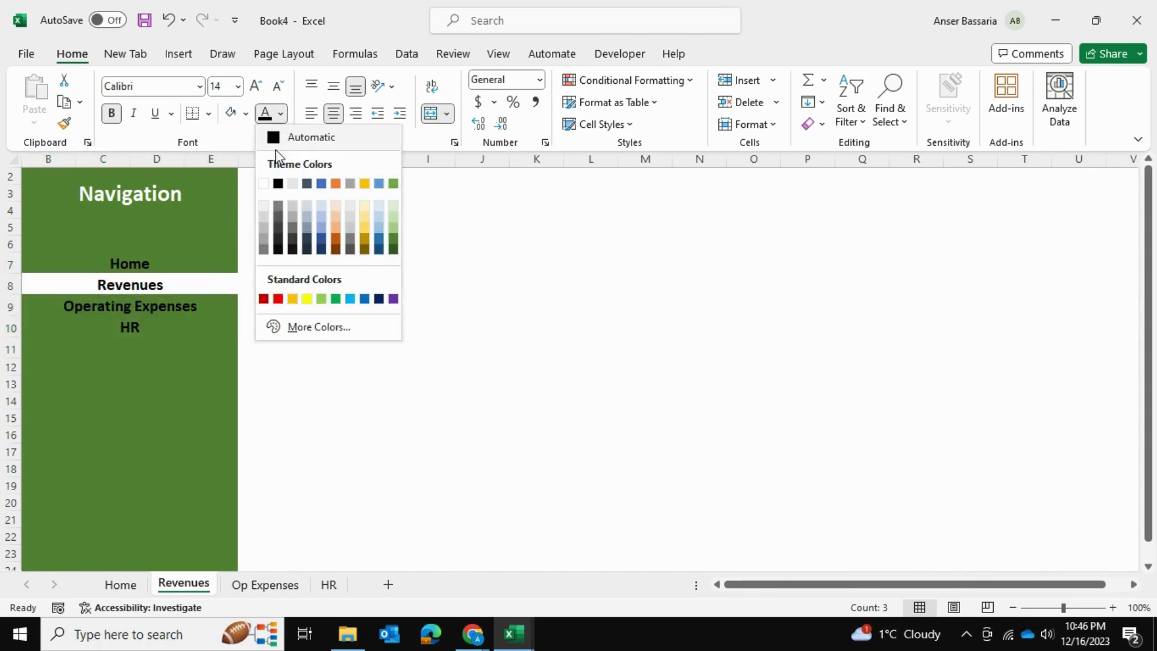
left_click(263, 184)
left_click(371, 256)
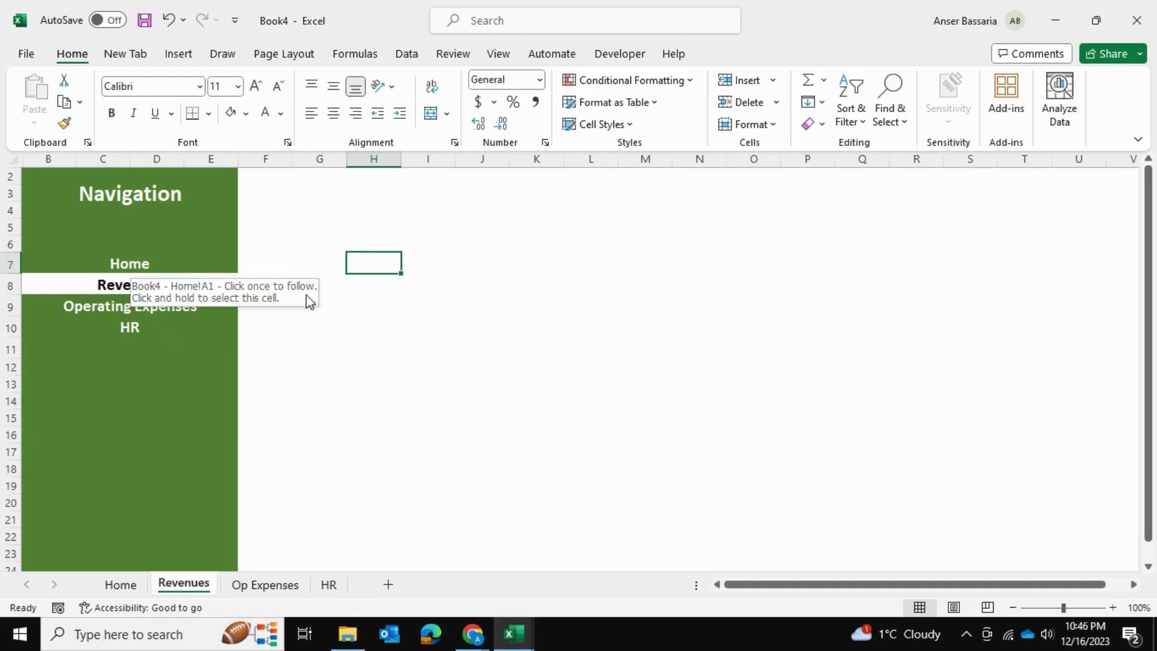
Test the sidebar links among the Home, Revenues, Operating Expenses and HR sheets, and glance at the Book1 workbook
left_click(118, 588)
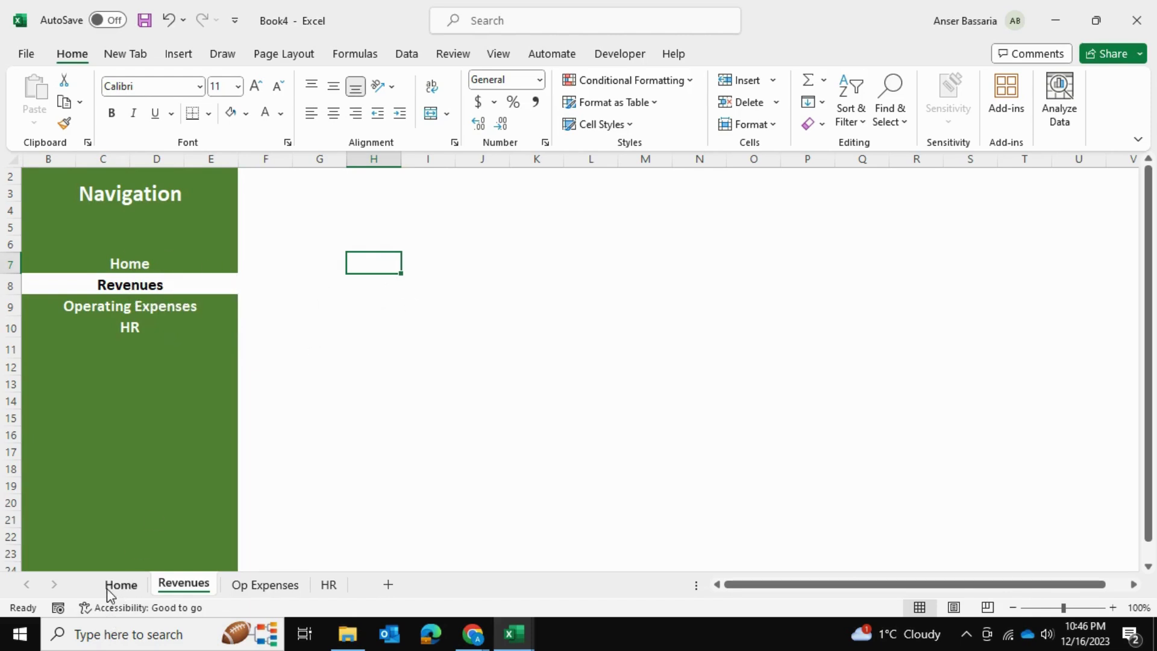
left_click(428, 348)
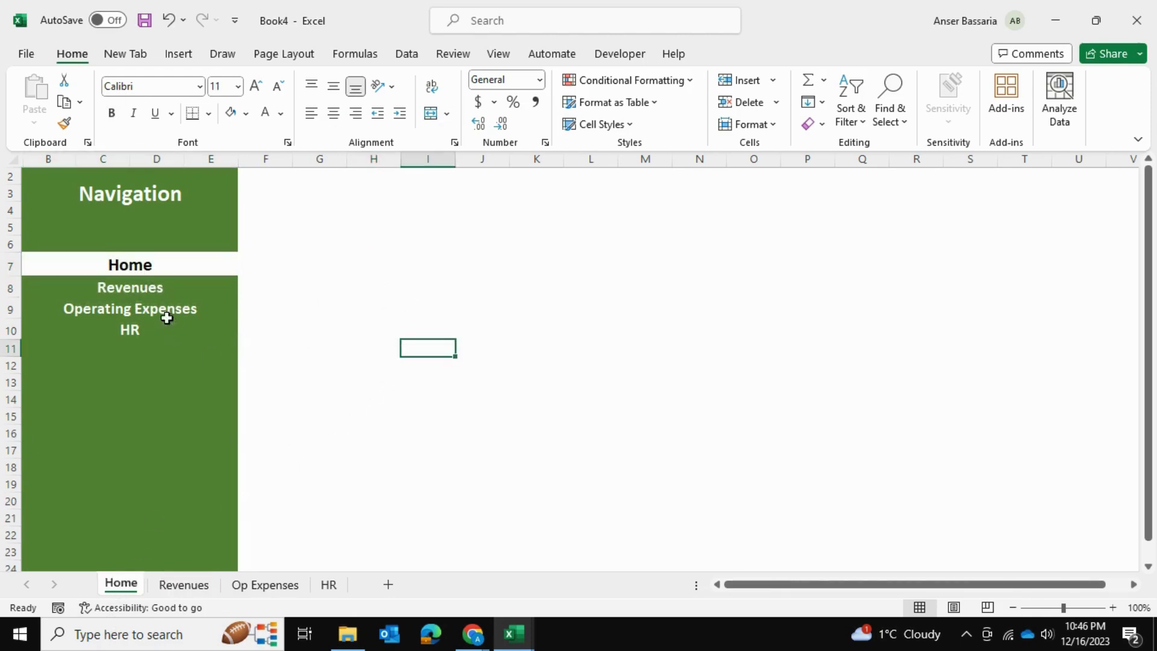
left_click(129, 293)
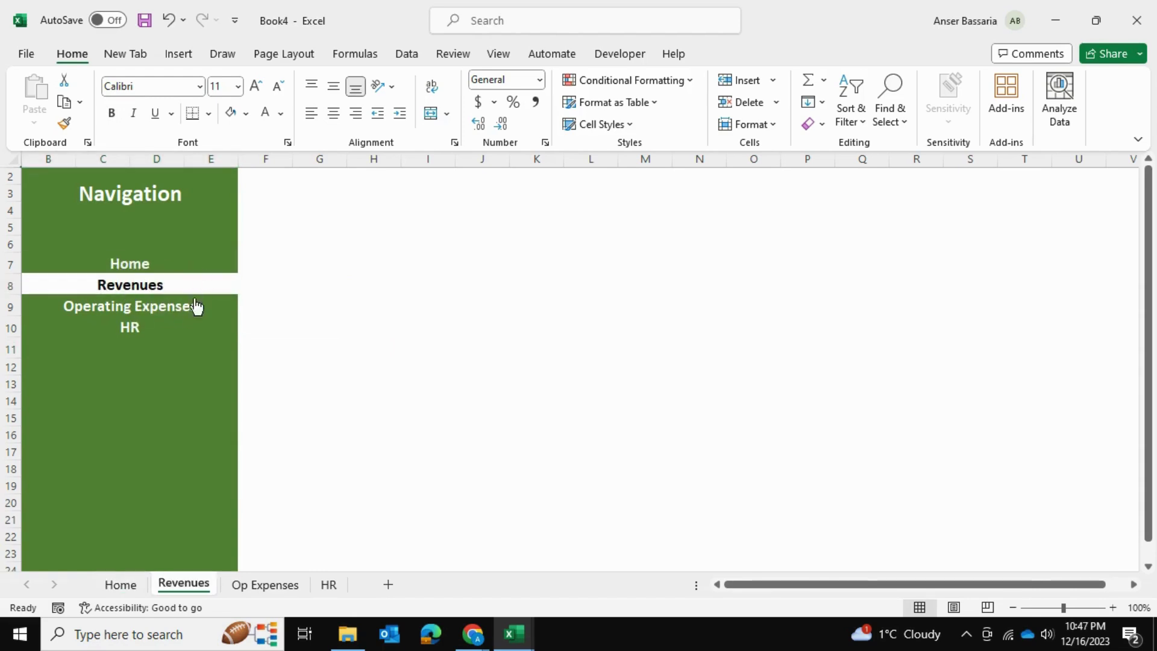
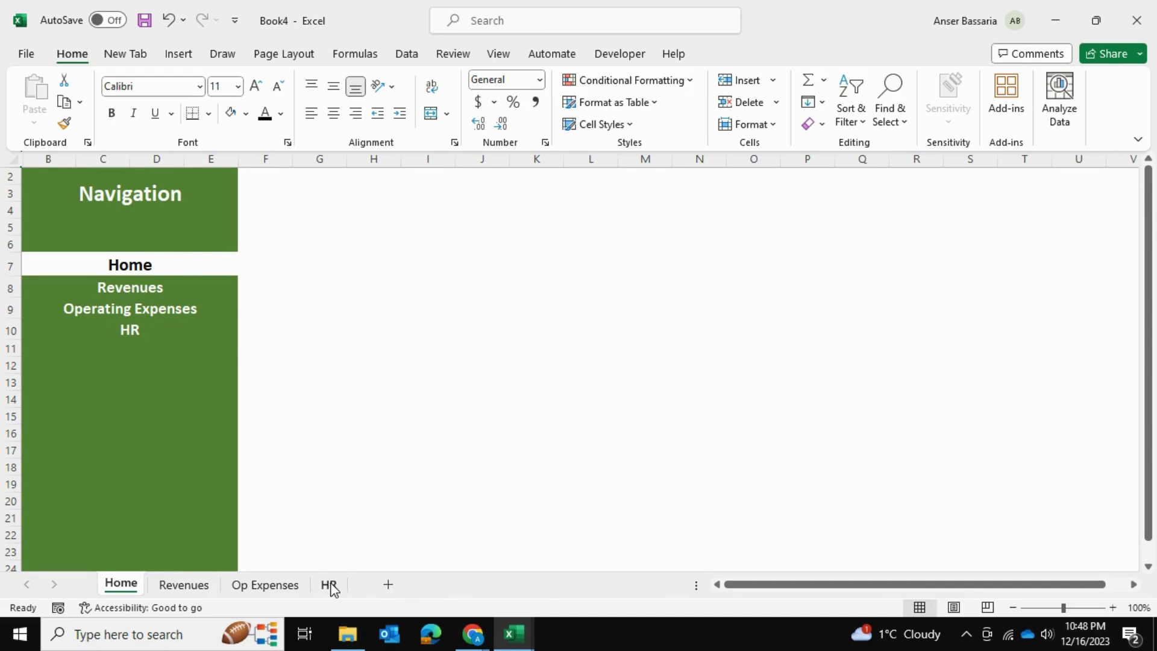
mouse_move(516, 634)
left_click(356, 544)
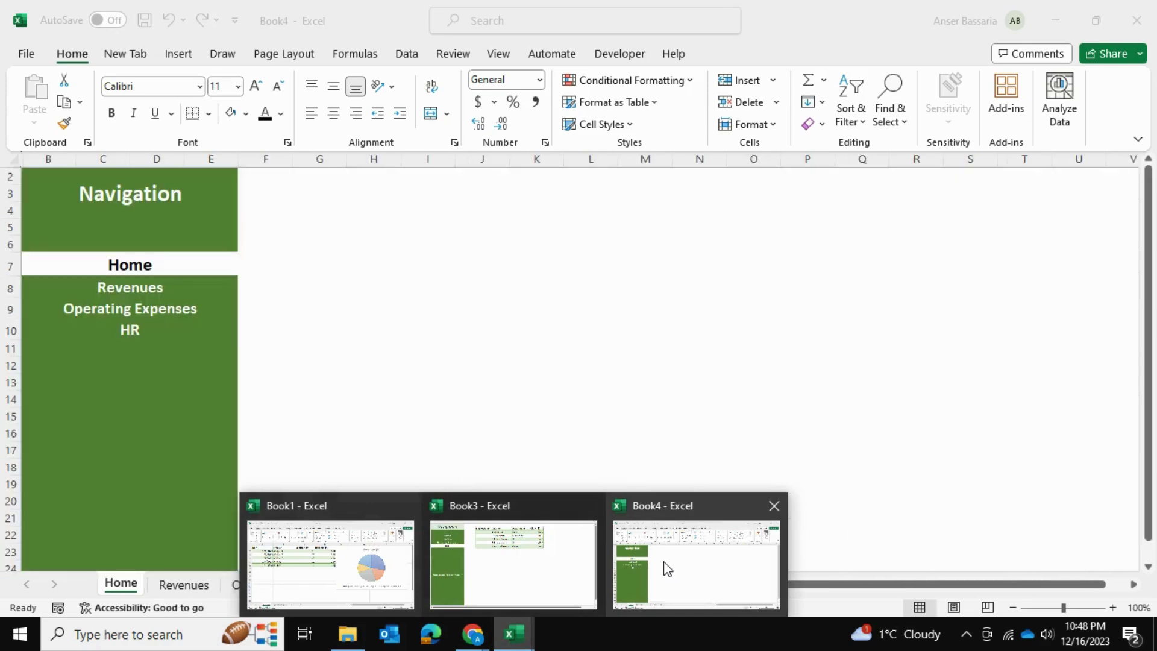
left_click(665, 567)
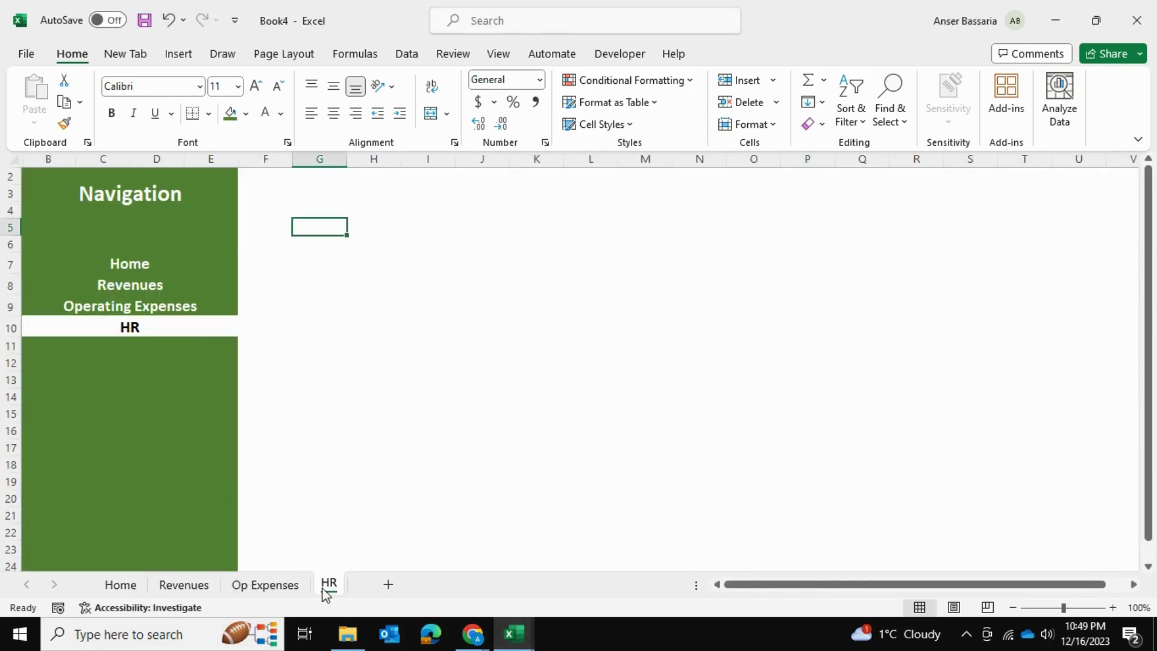
left_click(156, 315)
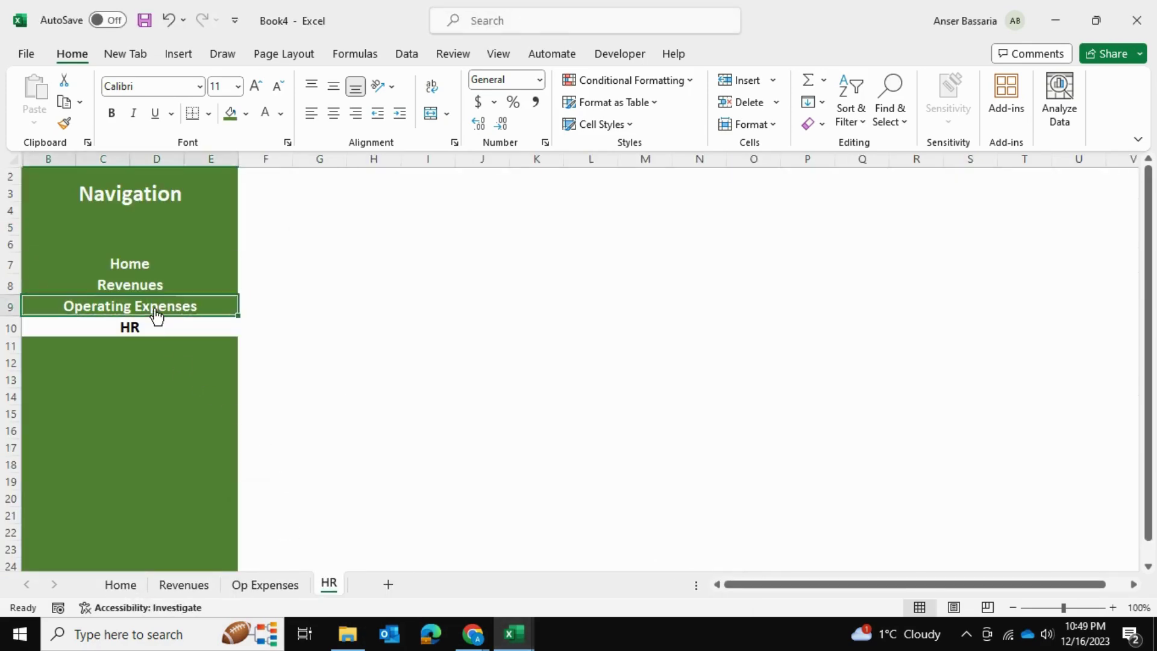
left_click(139, 277)
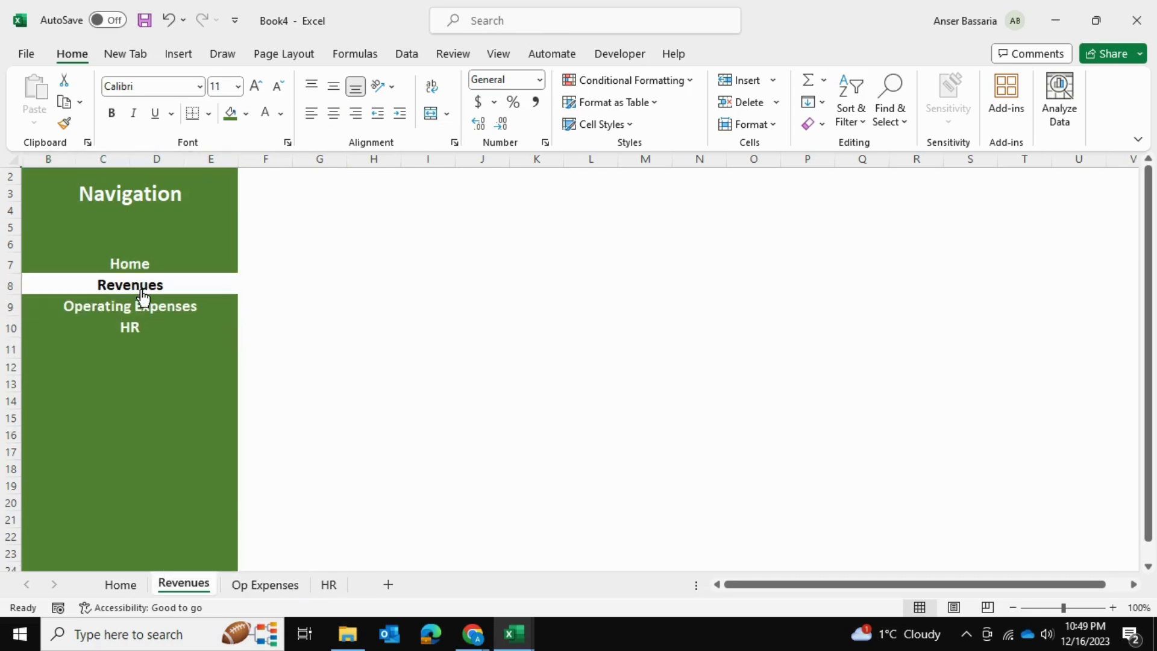
left_click(134, 265)
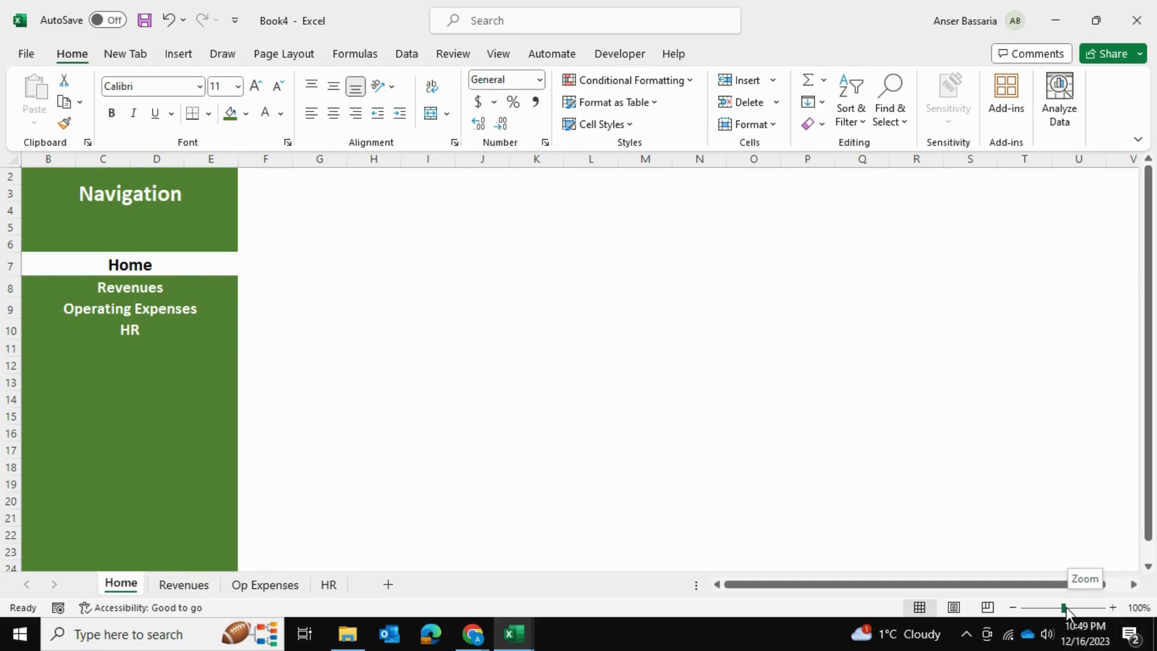
Set the zoom to 142% on the Home and Revenues sheets
left_click_drag(1064, 606, 1069, 608)
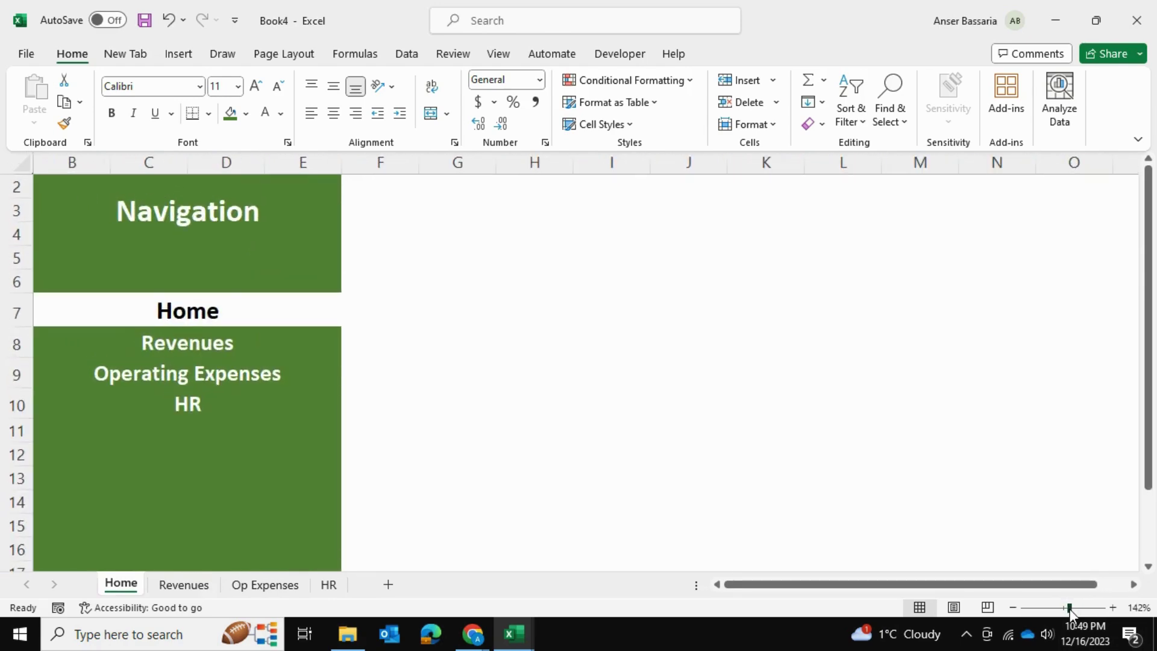
left_click(184, 585)
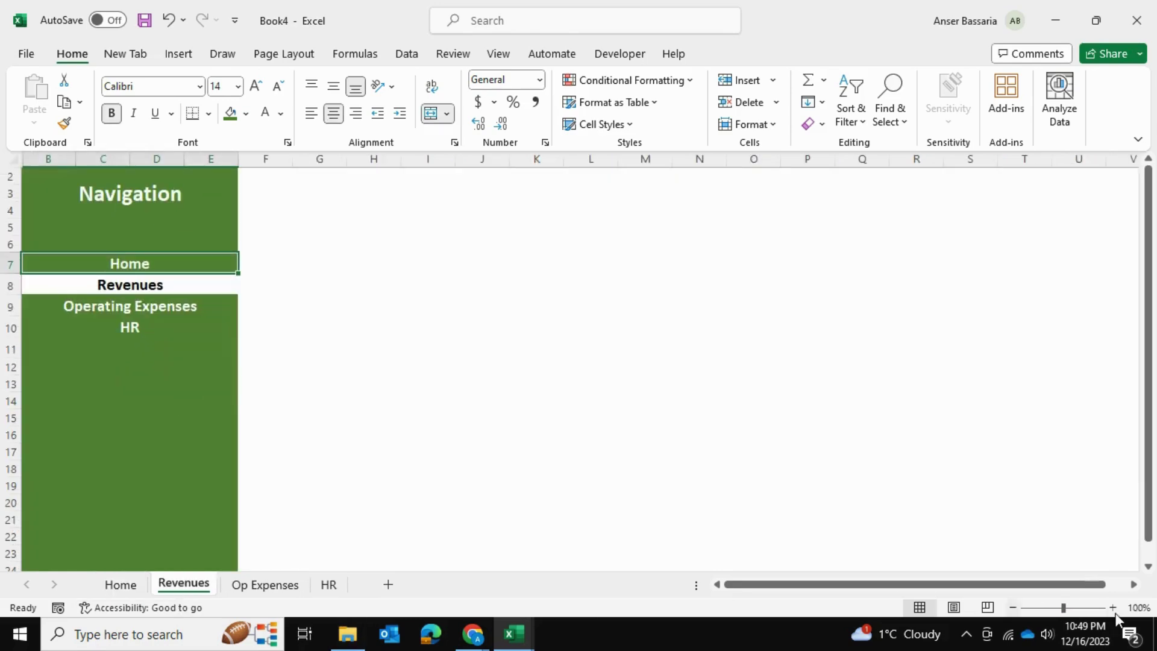
left_click(1137, 607)
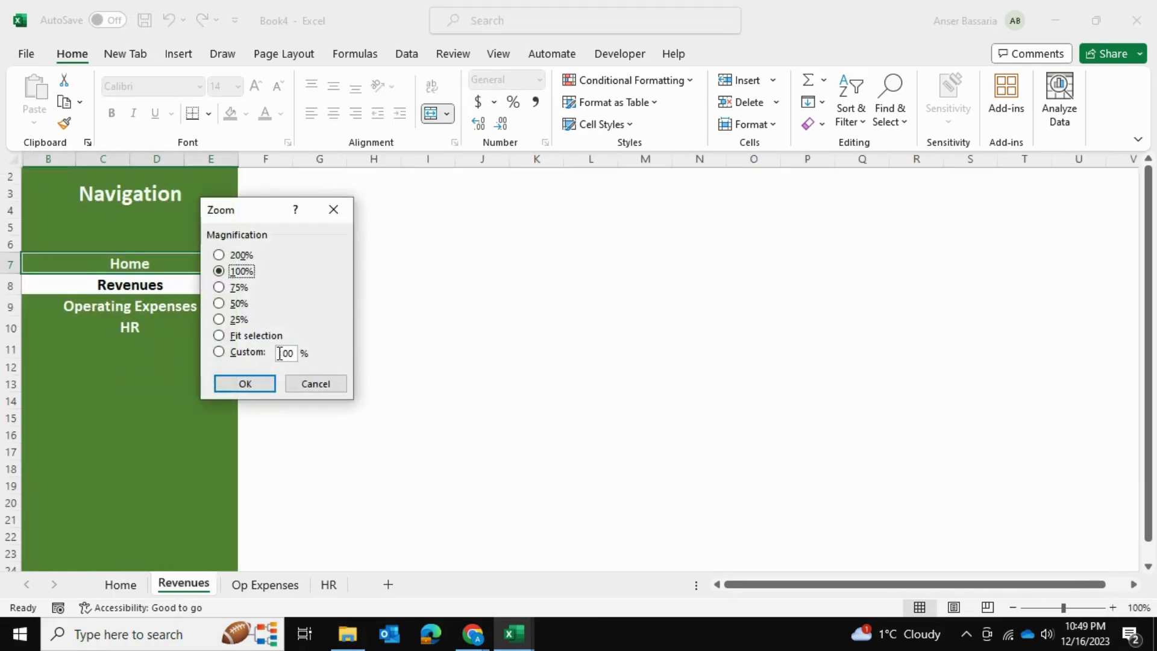
left_click(219, 352)
type("142")
left_click(245, 384)
Follow the sidebar links from Home through Revenues, Operating Expenses and HR and back to Home to check them
left_click(124, 585)
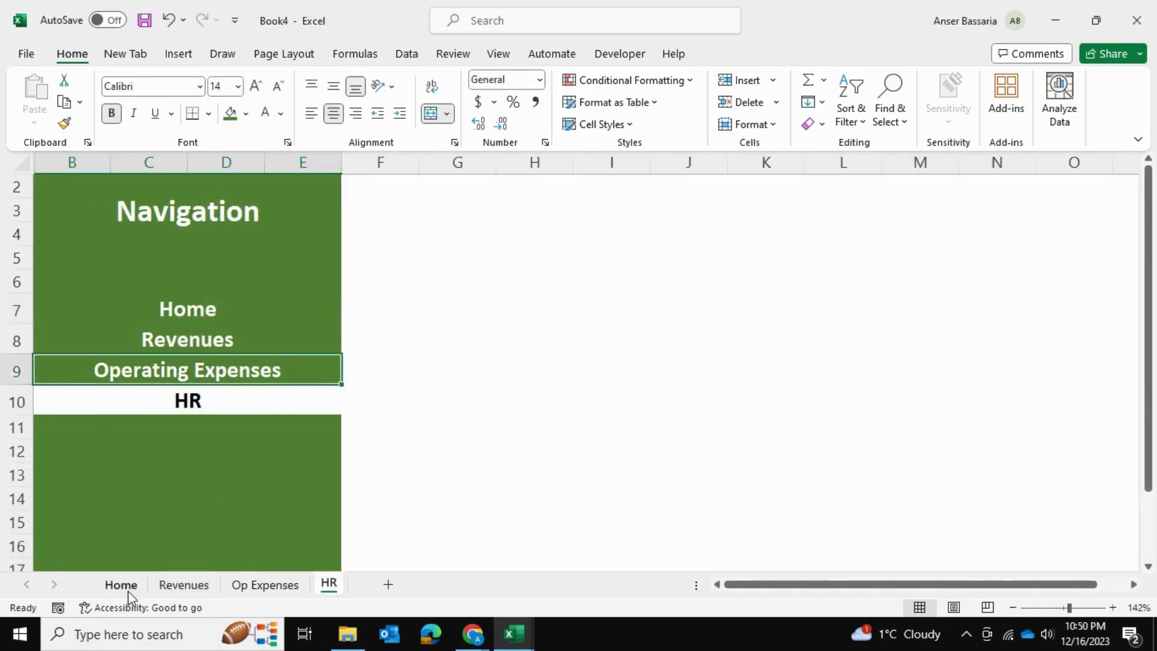
left_click(220, 343)
left_click(212, 370)
left_click(201, 409)
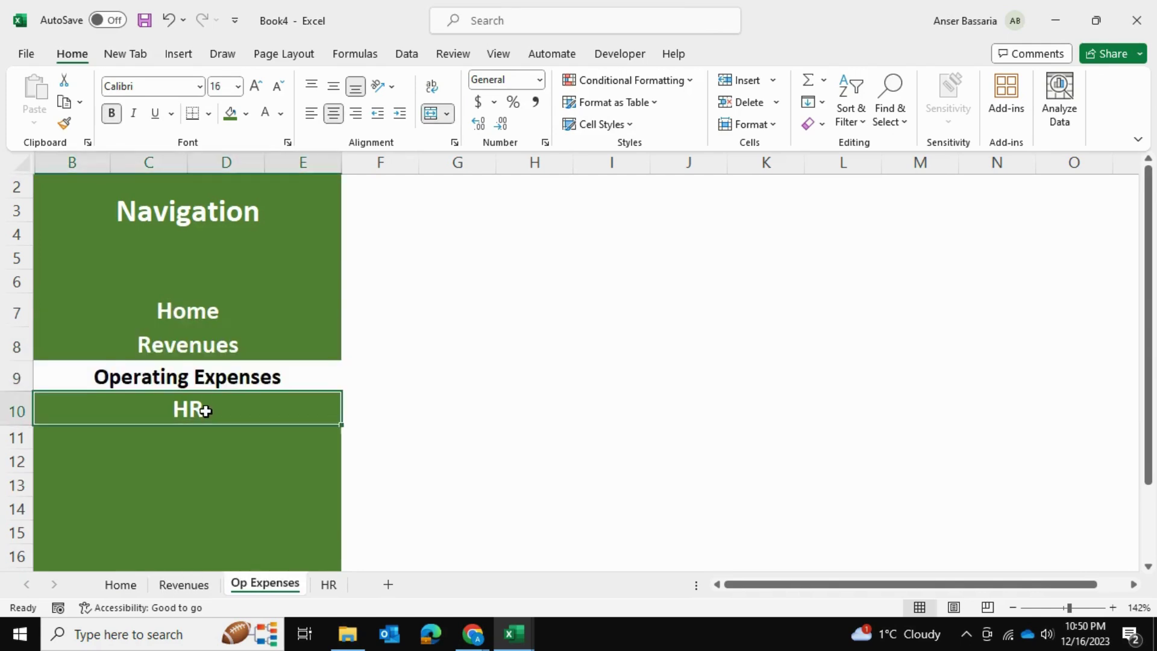
left_click(208, 320)
left_click(514, 378)
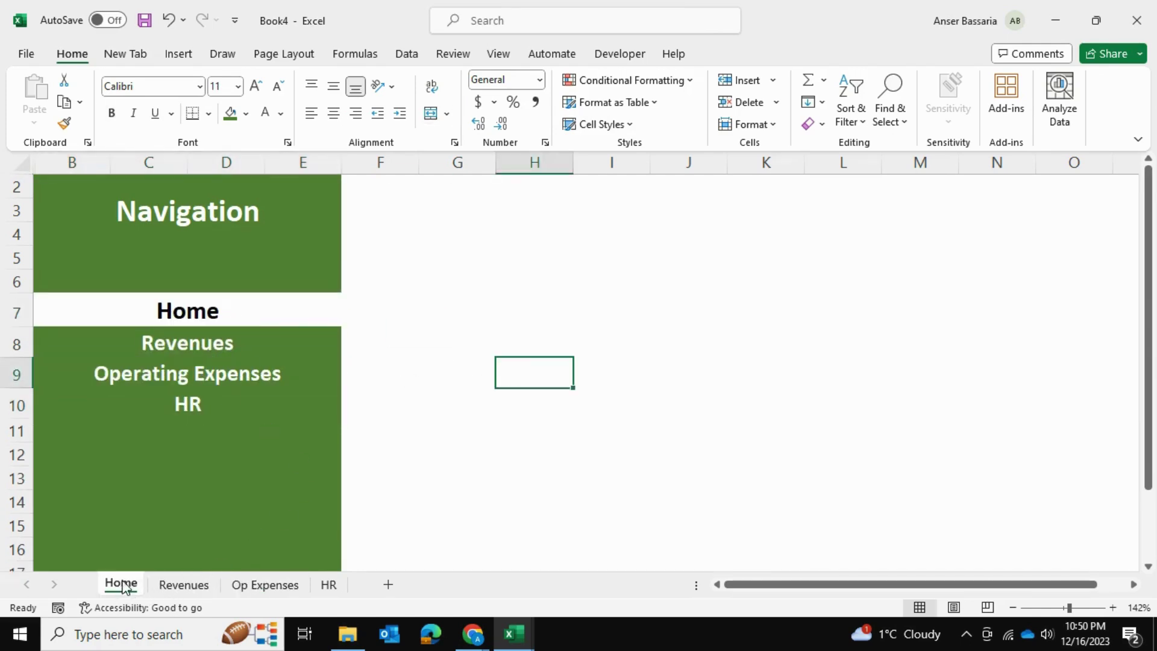
Set the font size of the Home, Revenues, Operating Expenses and HR labels on the Home sheet to 16
left_click(436, 374)
left_click_drag(240, 320, 231, 416)
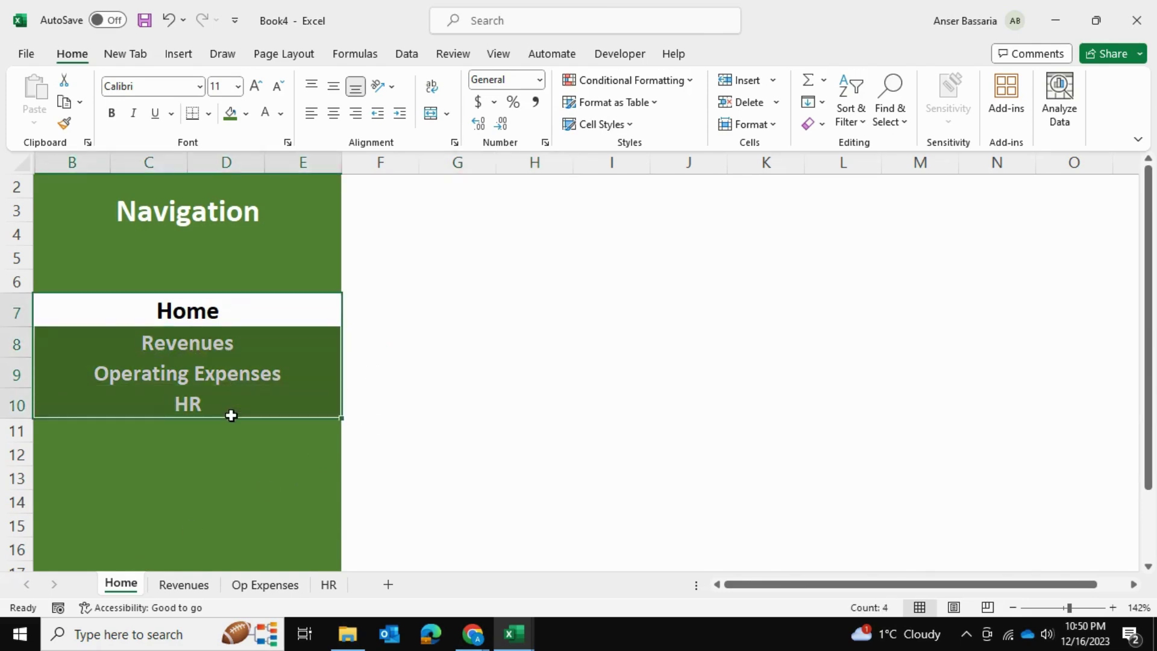
left_click(238, 88)
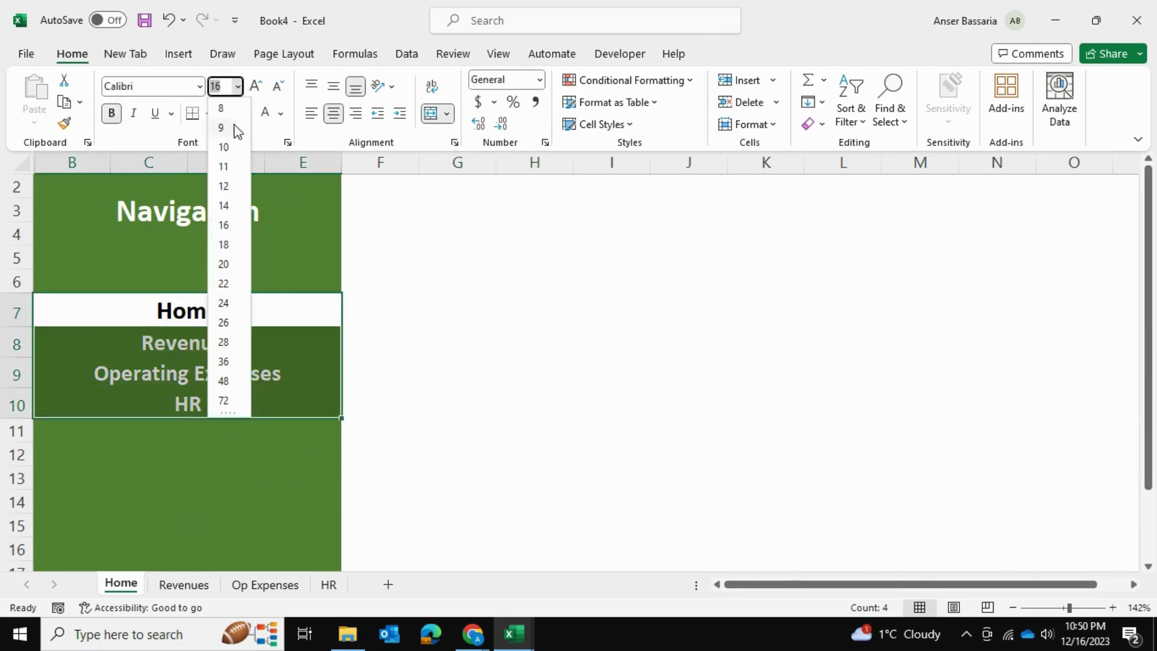
left_click(223, 225)
Set the font size of the four sidebar labels on the Revenues sheet to 16
left_click(183, 585)
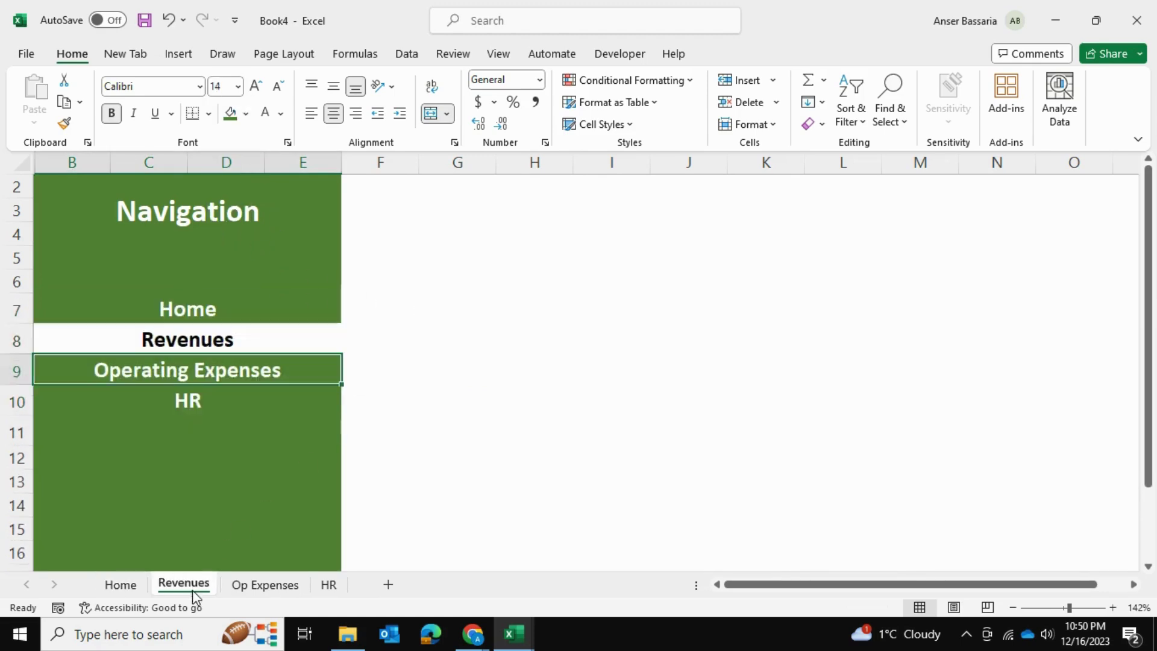
left_click_drag(202, 310, 206, 399)
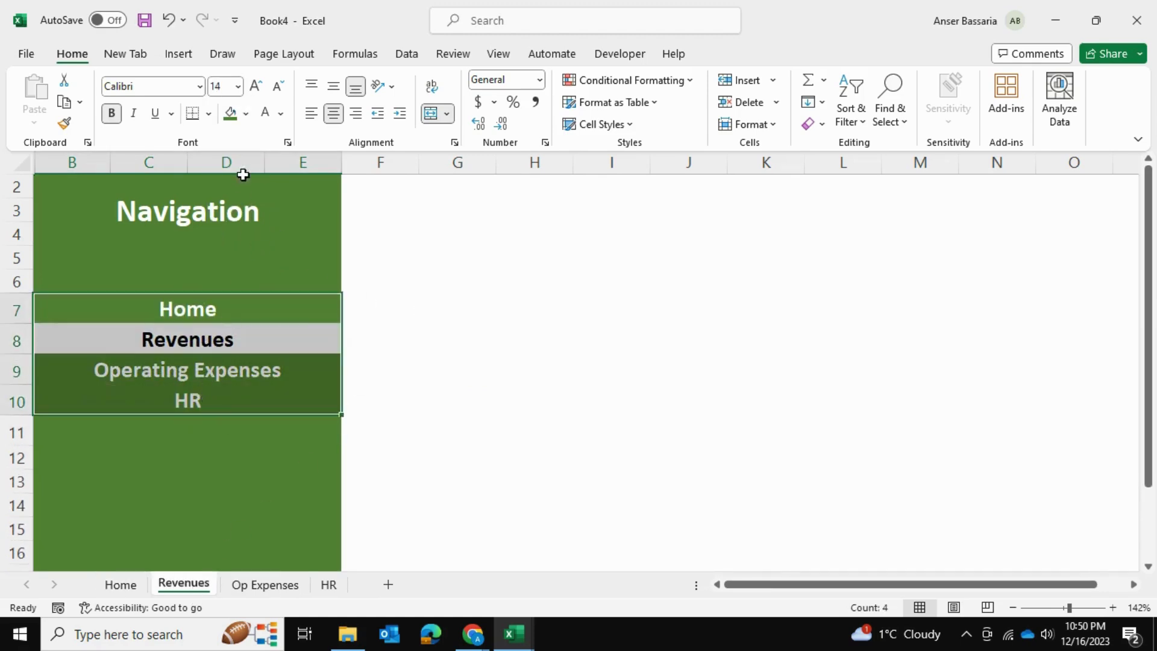
left_click(238, 88)
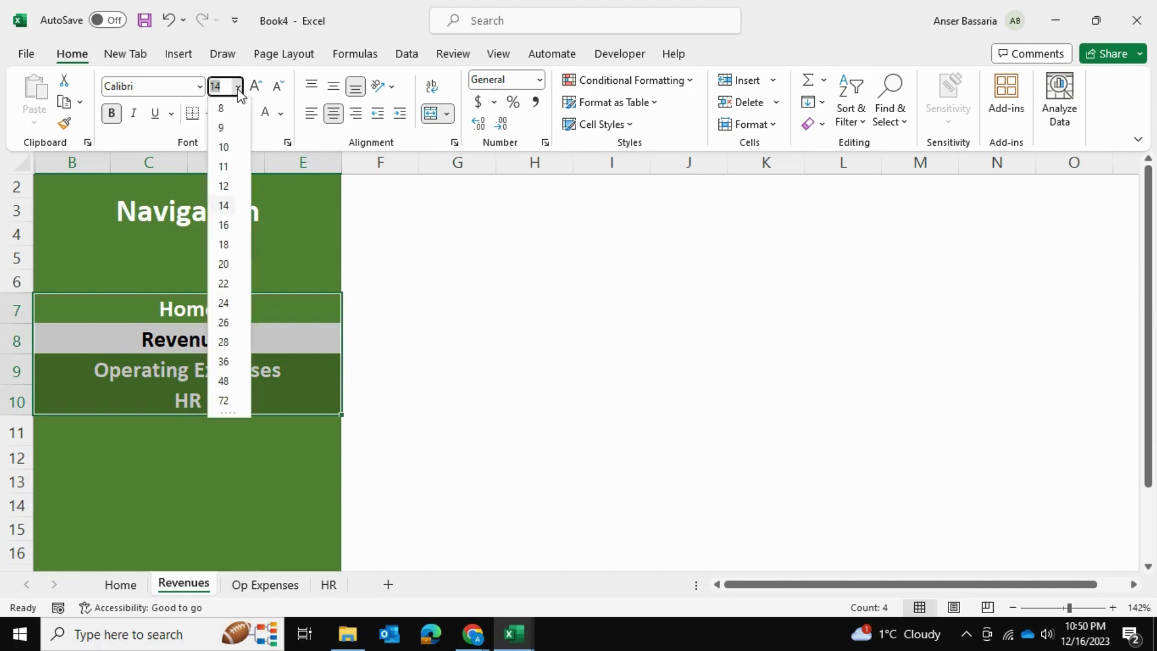
left_click(223, 225)
Set the sidebar labels on the Op Expenses and HR sheets to font size 16, and return to the Home sheet
left_click(292, 585)
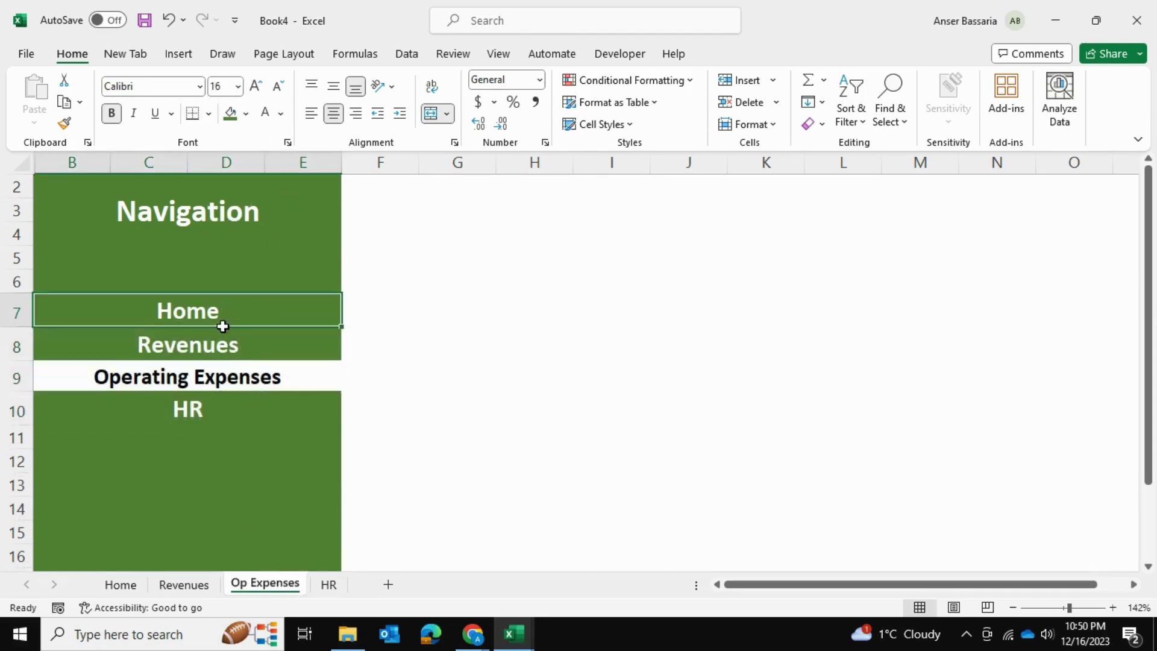
left_click_drag(222, 326, 219, 411)
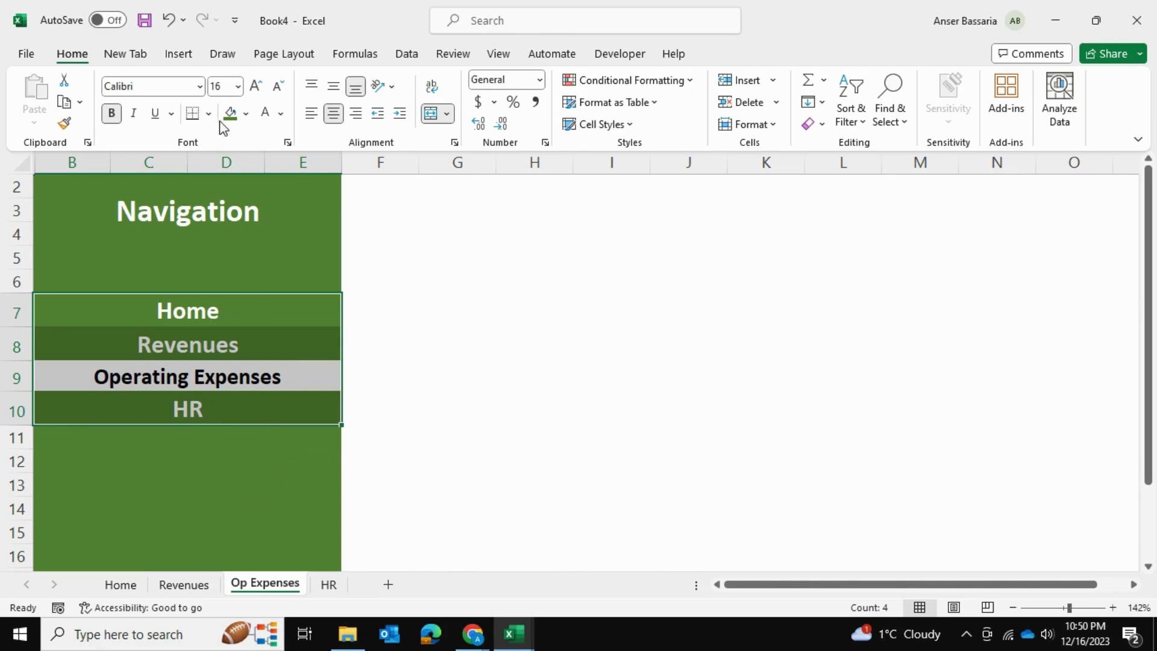
left_click(330, 584)
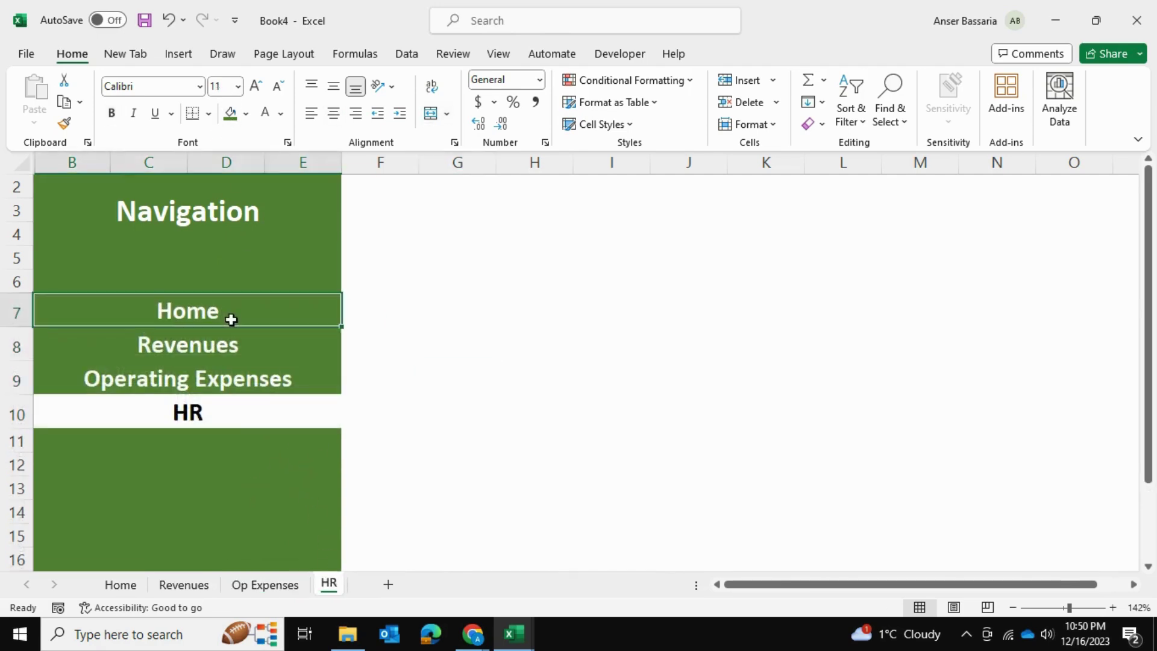
left_click(202, 314)
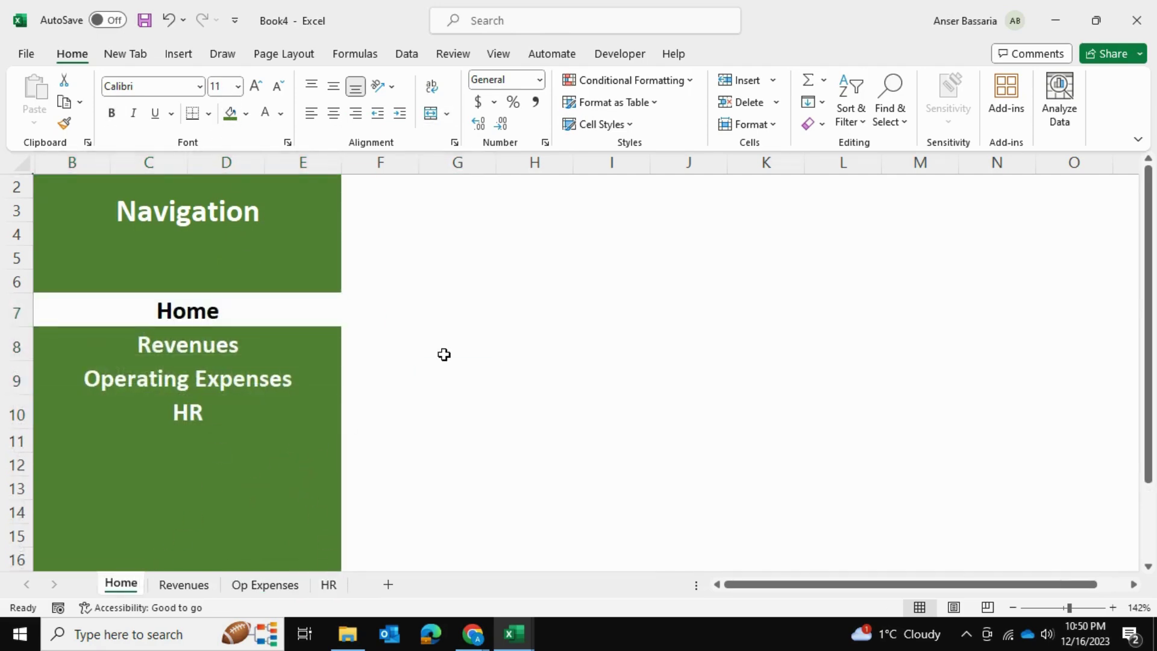
Copy the revenue table A1:D6 from the Revenues sheet of the Book1 workbook
mouse_move(512, 634)
left_click(396, 568)
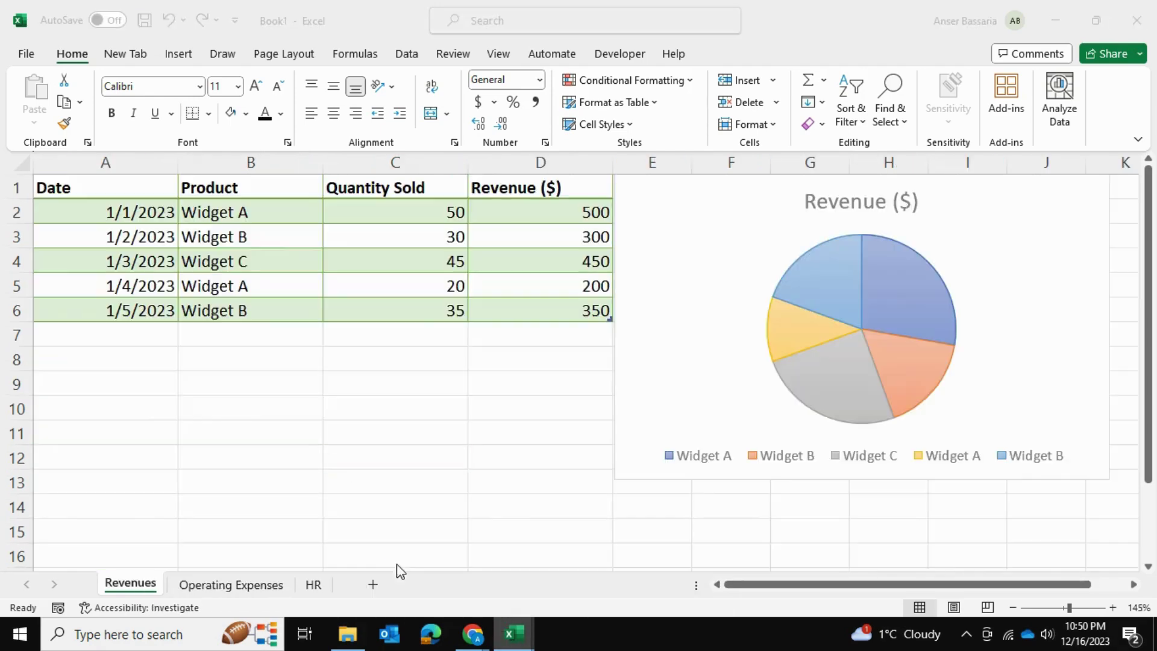
left_click(277, 419)
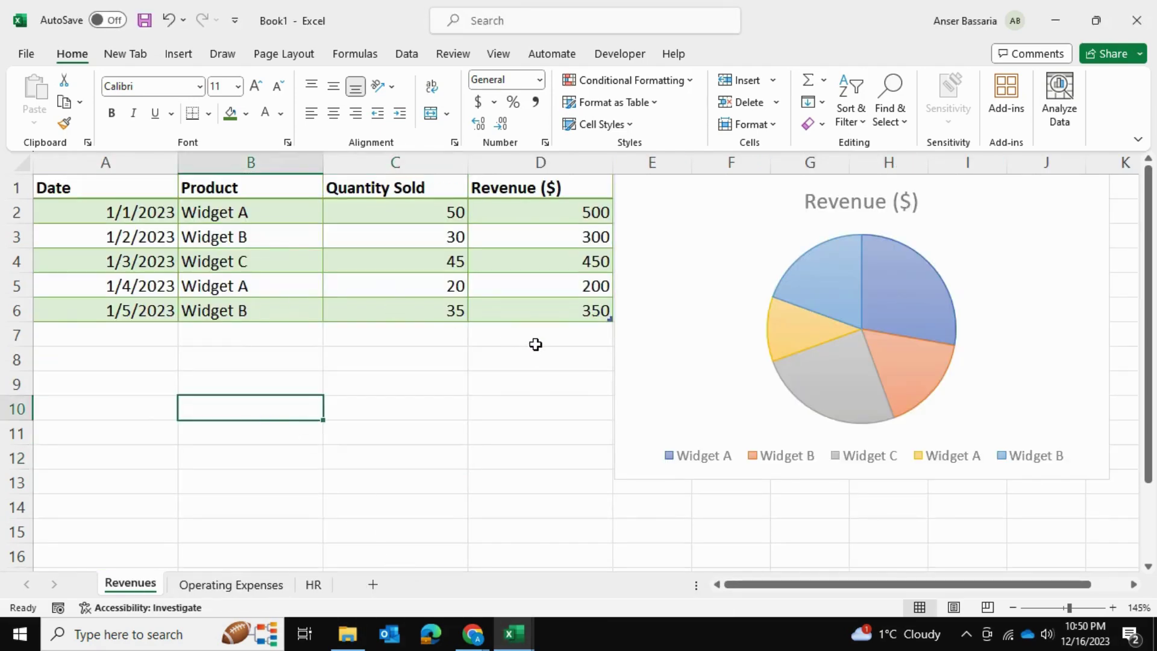
left_click_drag(85, 191, 504, 300)
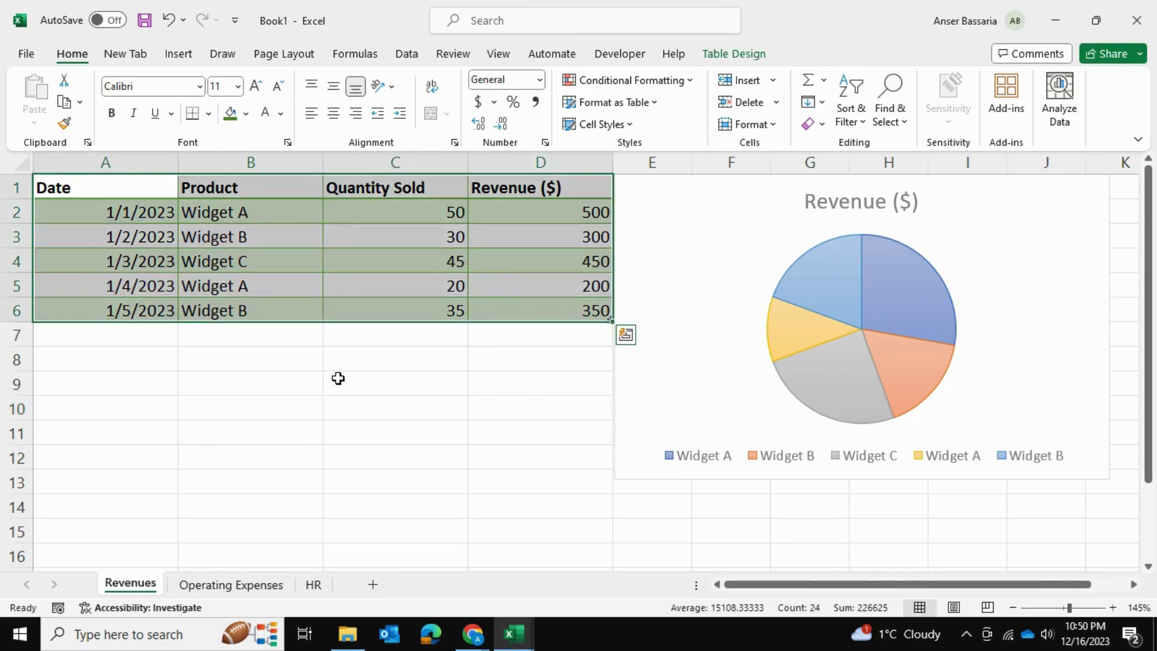
key("ctrl+c")
Paste the copied revenue table at cell G3 on the Revenues sheet of the Book4 workbook
left_click(513, 633)
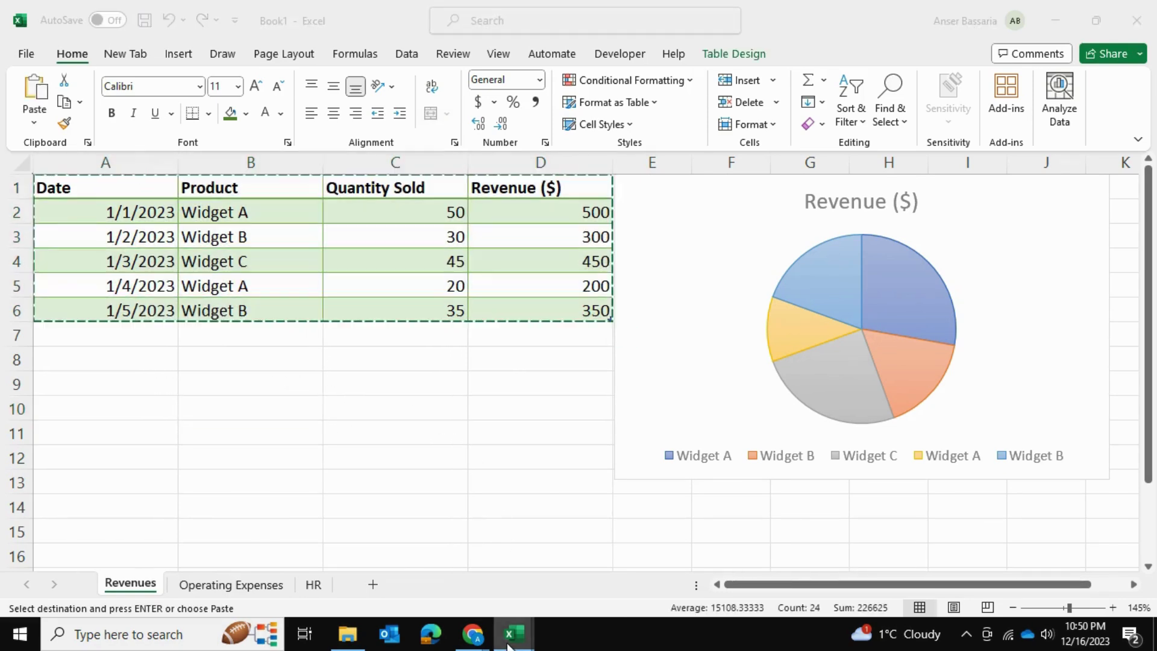
left_click(392, 568)
left_click(513, 634)
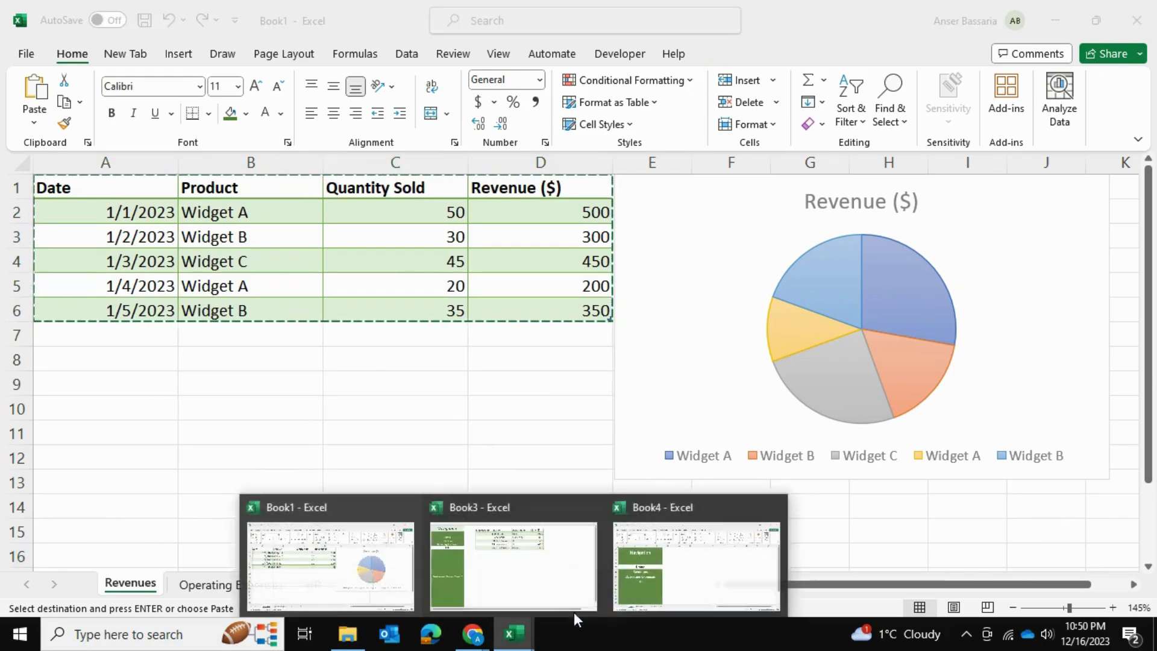
left_click(640, 570)
left_click(199, 347)
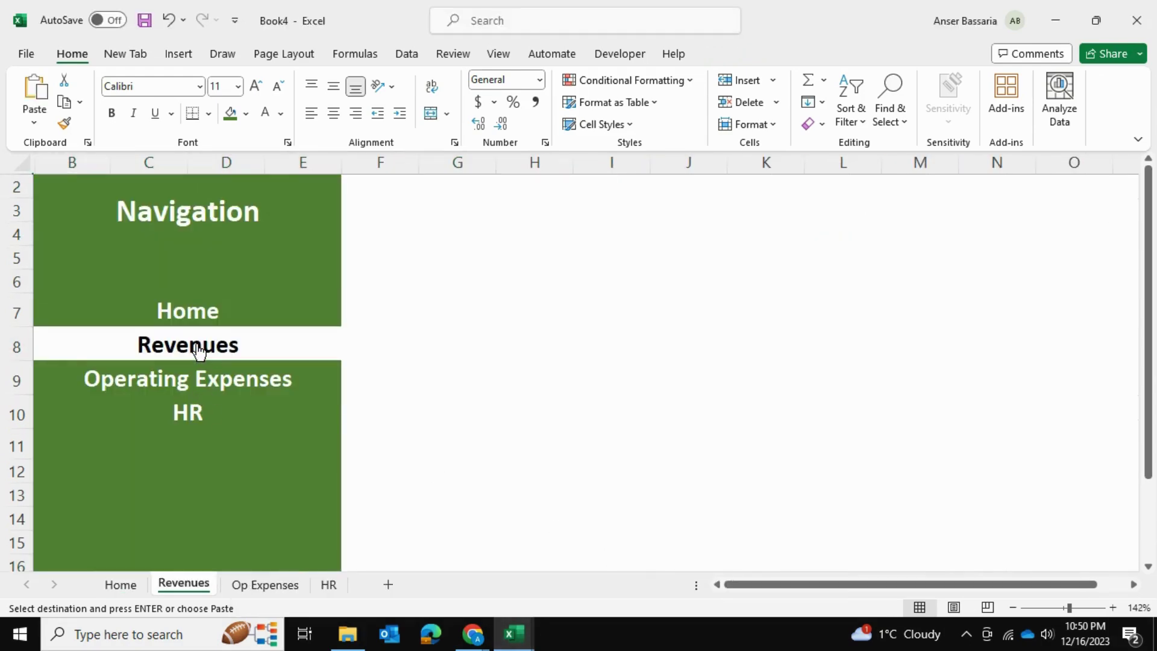
left_click(462, 215)
key("ctrl+v")
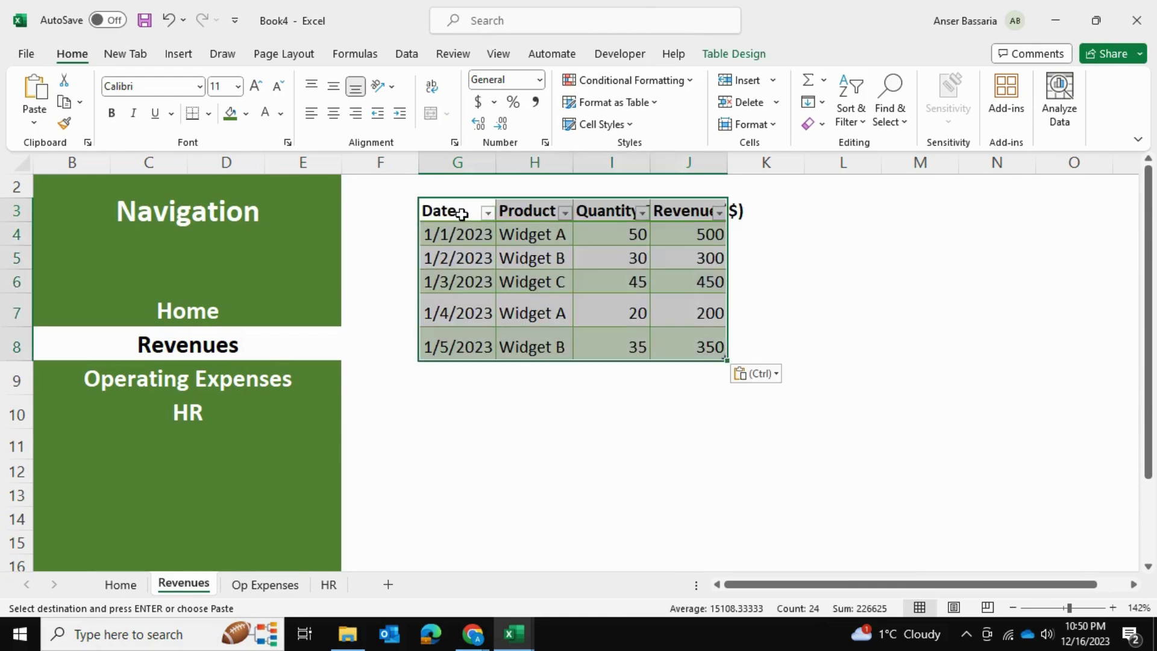
Autofit columns G to J on the Revenues sheet to the pasted table's contents
left_click_drag(458, 163, 662, 162)
left_click(661, 162)
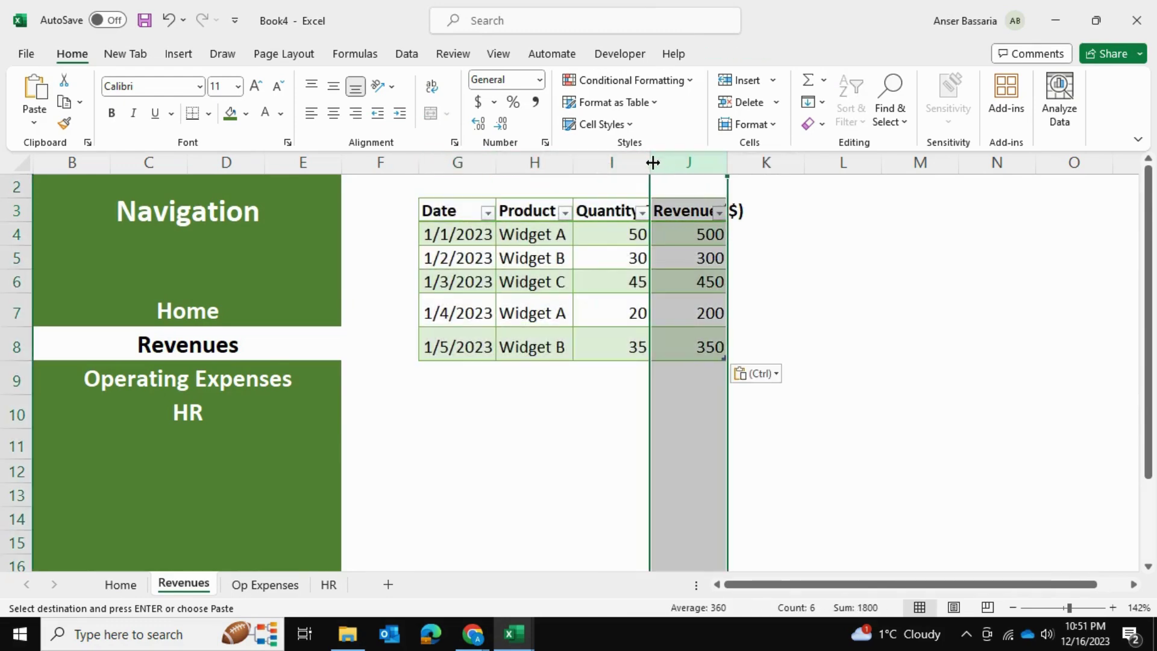
left_click_drag(458, 163, 643, 160)
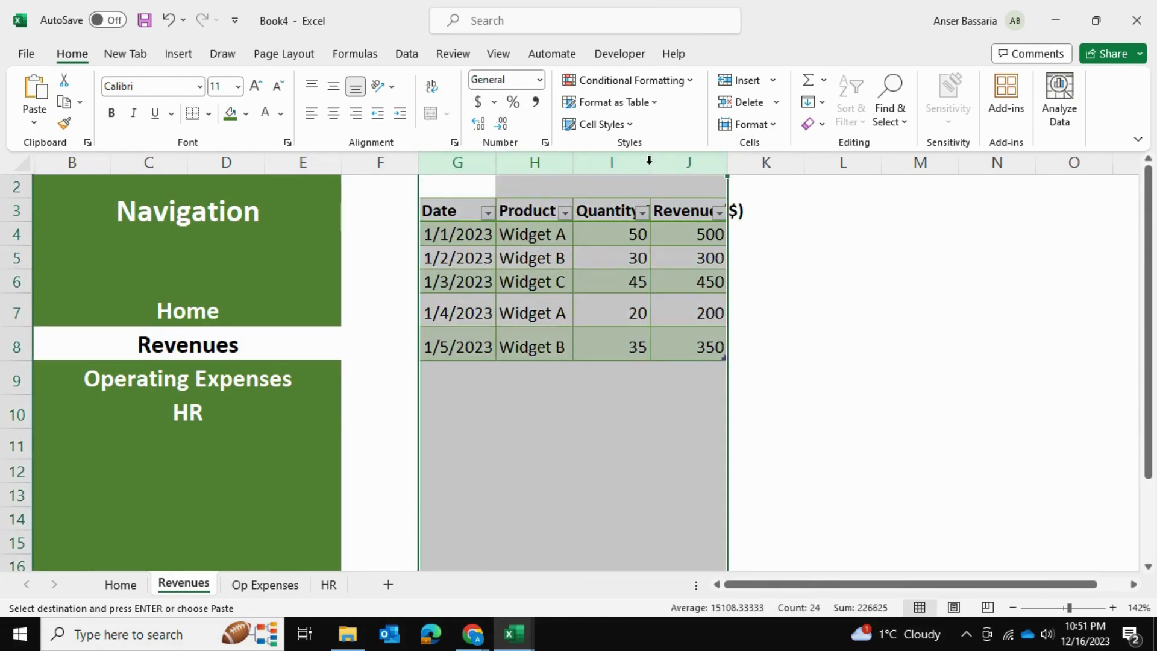
double_click(648, 160)
double_click(695, 444)
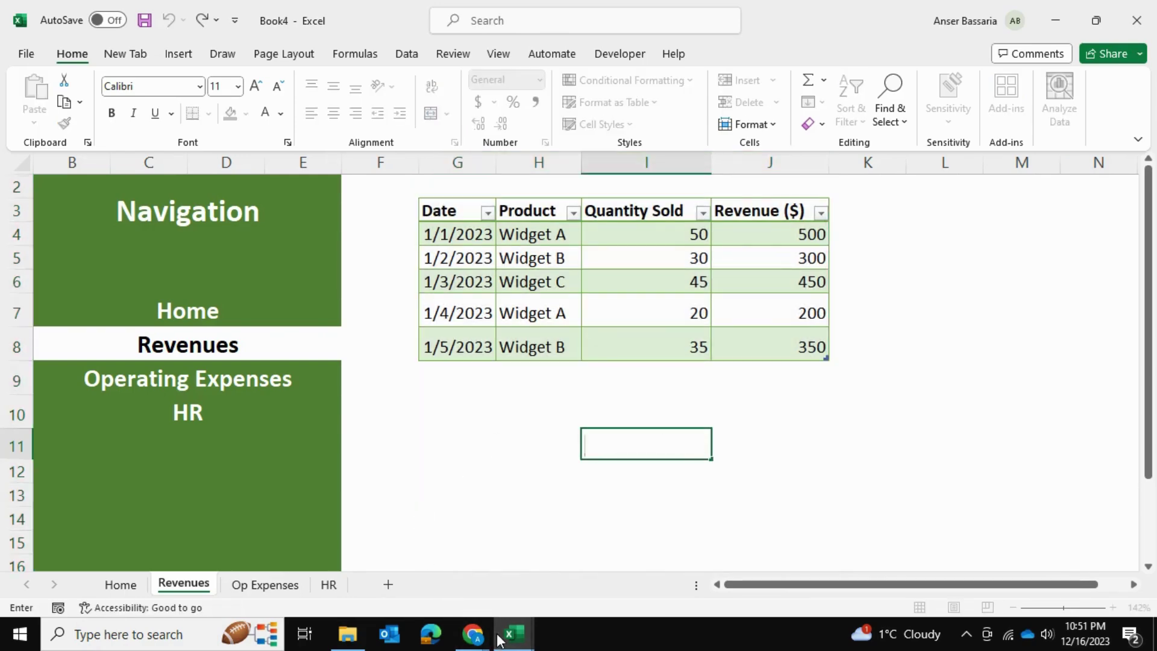
Copy the Revenue ($) pie chart from the Book1 workbook and place it beside the revenue table on Book4's Revenues sheet
mouse_move(510, 631)
left_click(405, 573)
left_click(666, 319)
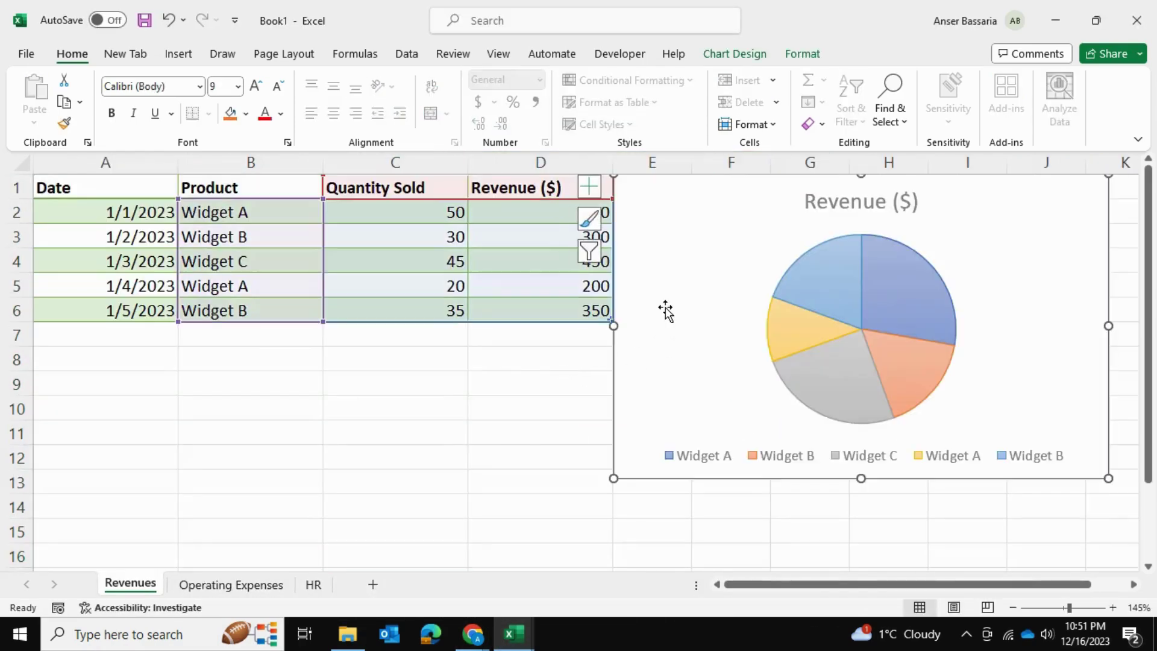
key("alt+Tab")
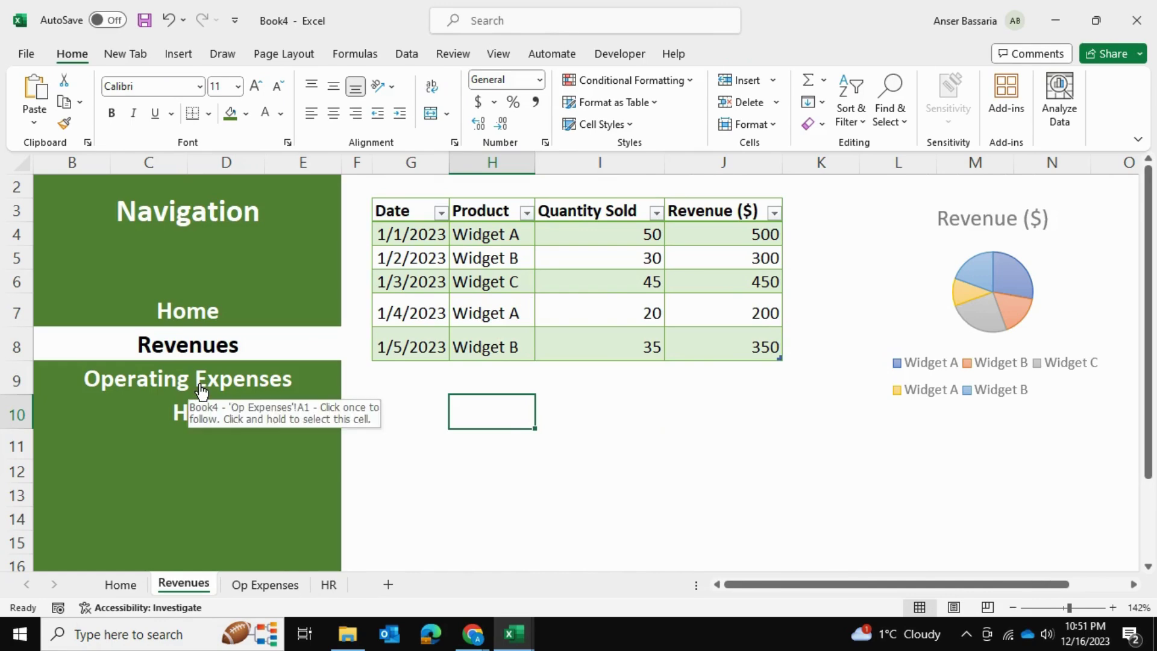
Follow the Operating Expenses and HR links in Book4's navigation sidebar to check their sheets
left_click(201, 392)
left_click(194, 411)
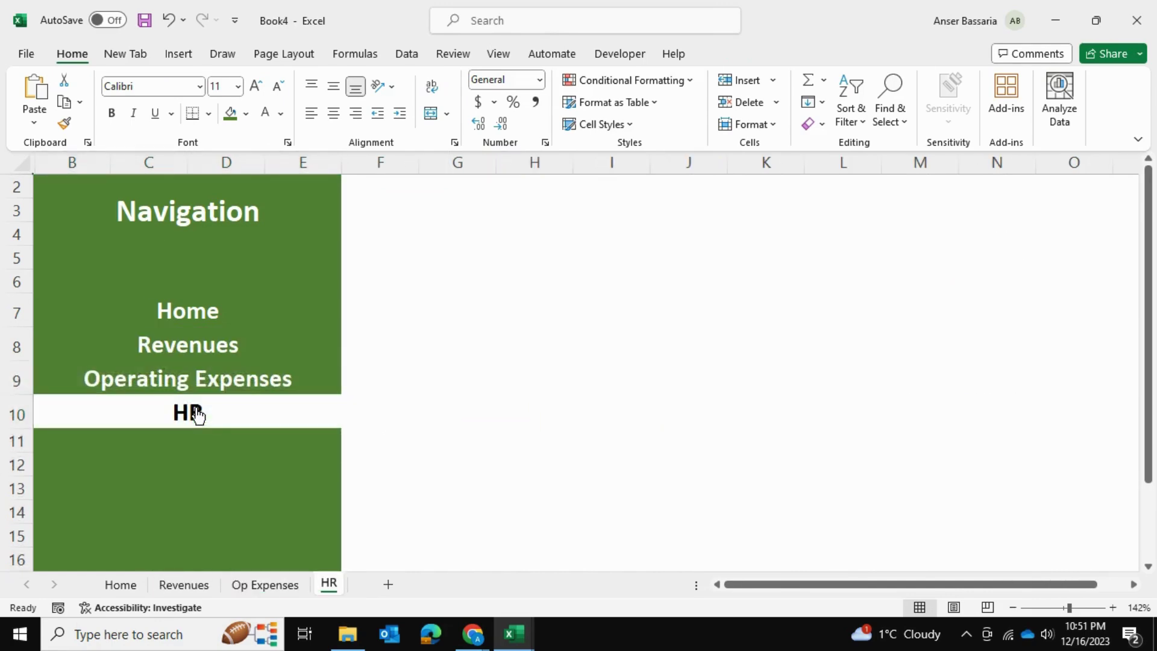
Switch to the Book3 workbook and follow its sidebar links through the Home, Revenue, Operating Expenses and HR sheets, ending on Revenue
mouse_move(519, 636)
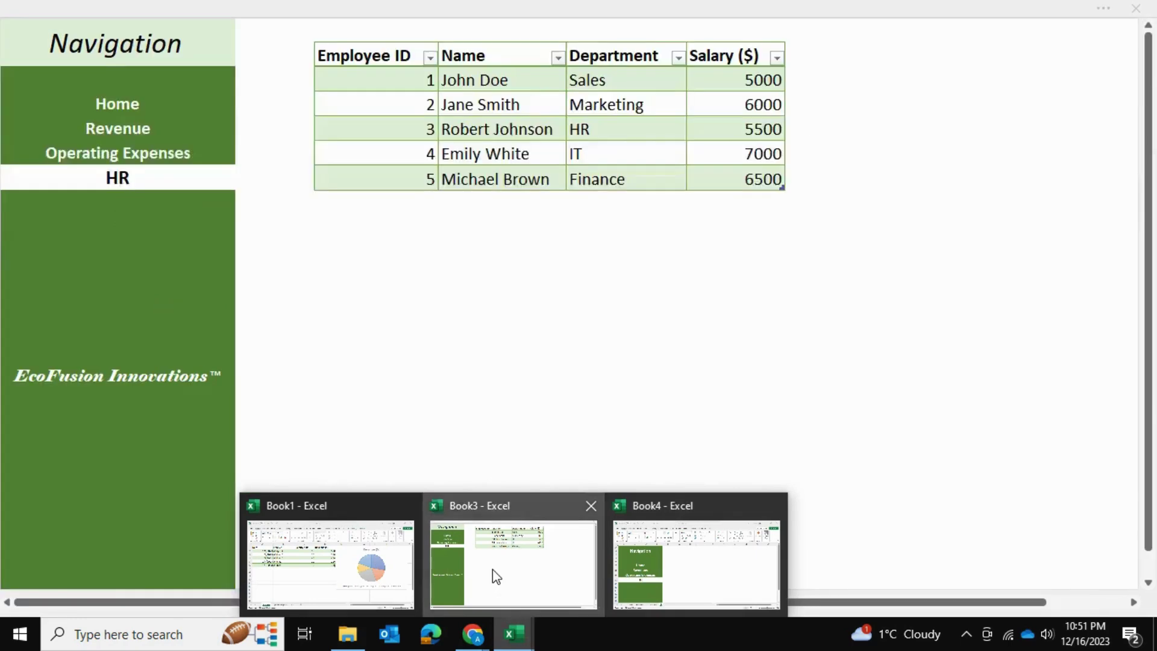
left_click(493, 569)
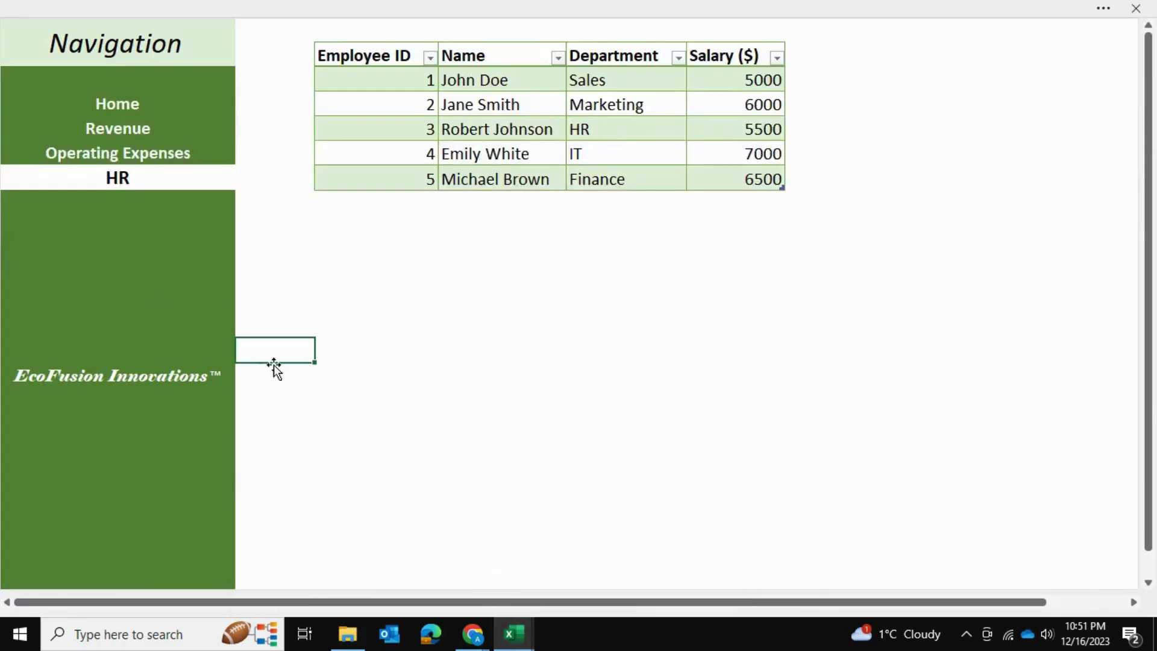
left_click(126, 119)
left_click(129, 104)
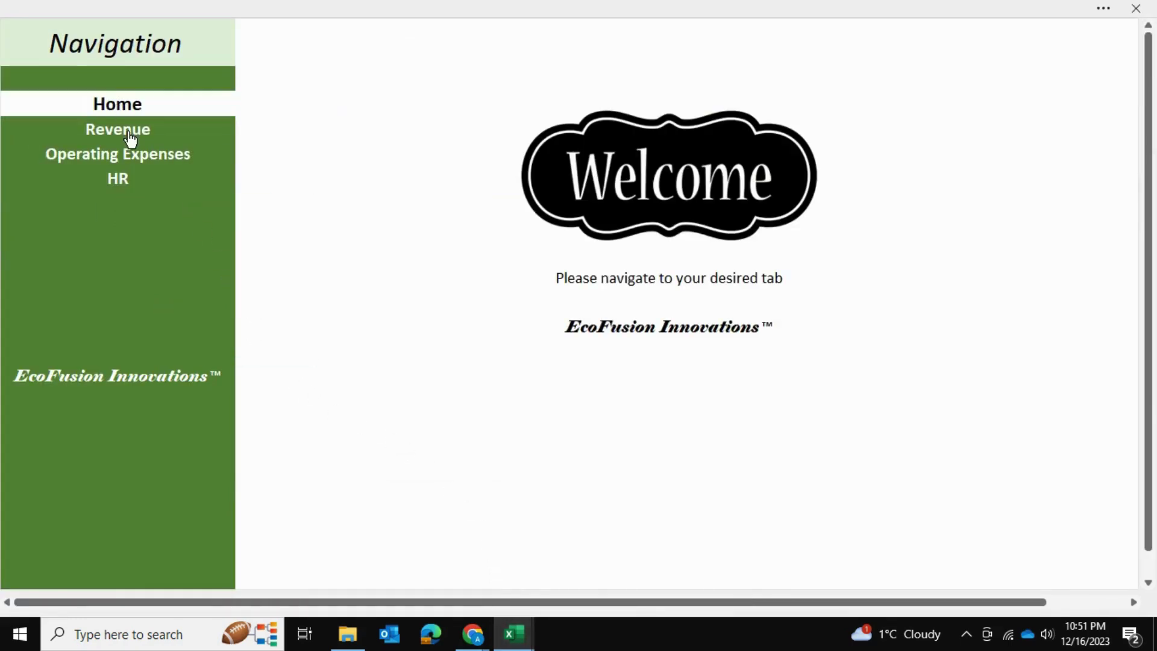
left_click(127, 129)
left_click(136, 158)
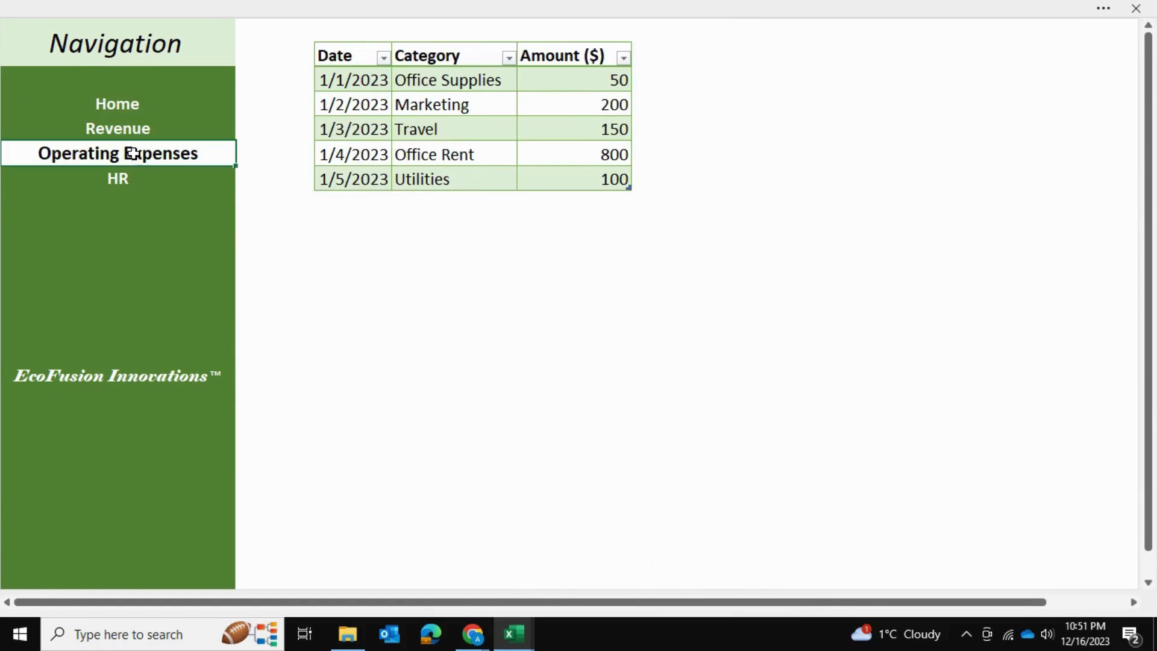
left_click(122, 179)
left_click(135, 154)
left_click(138, 139)
left_click(131, 103)
left_click(126, 129)
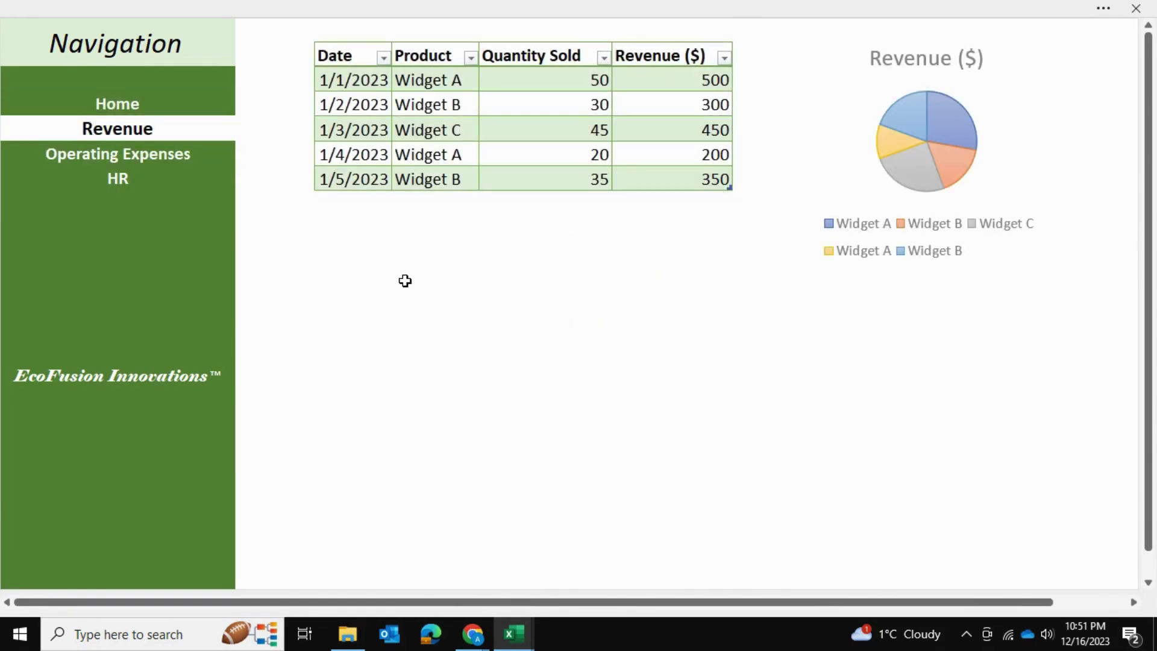